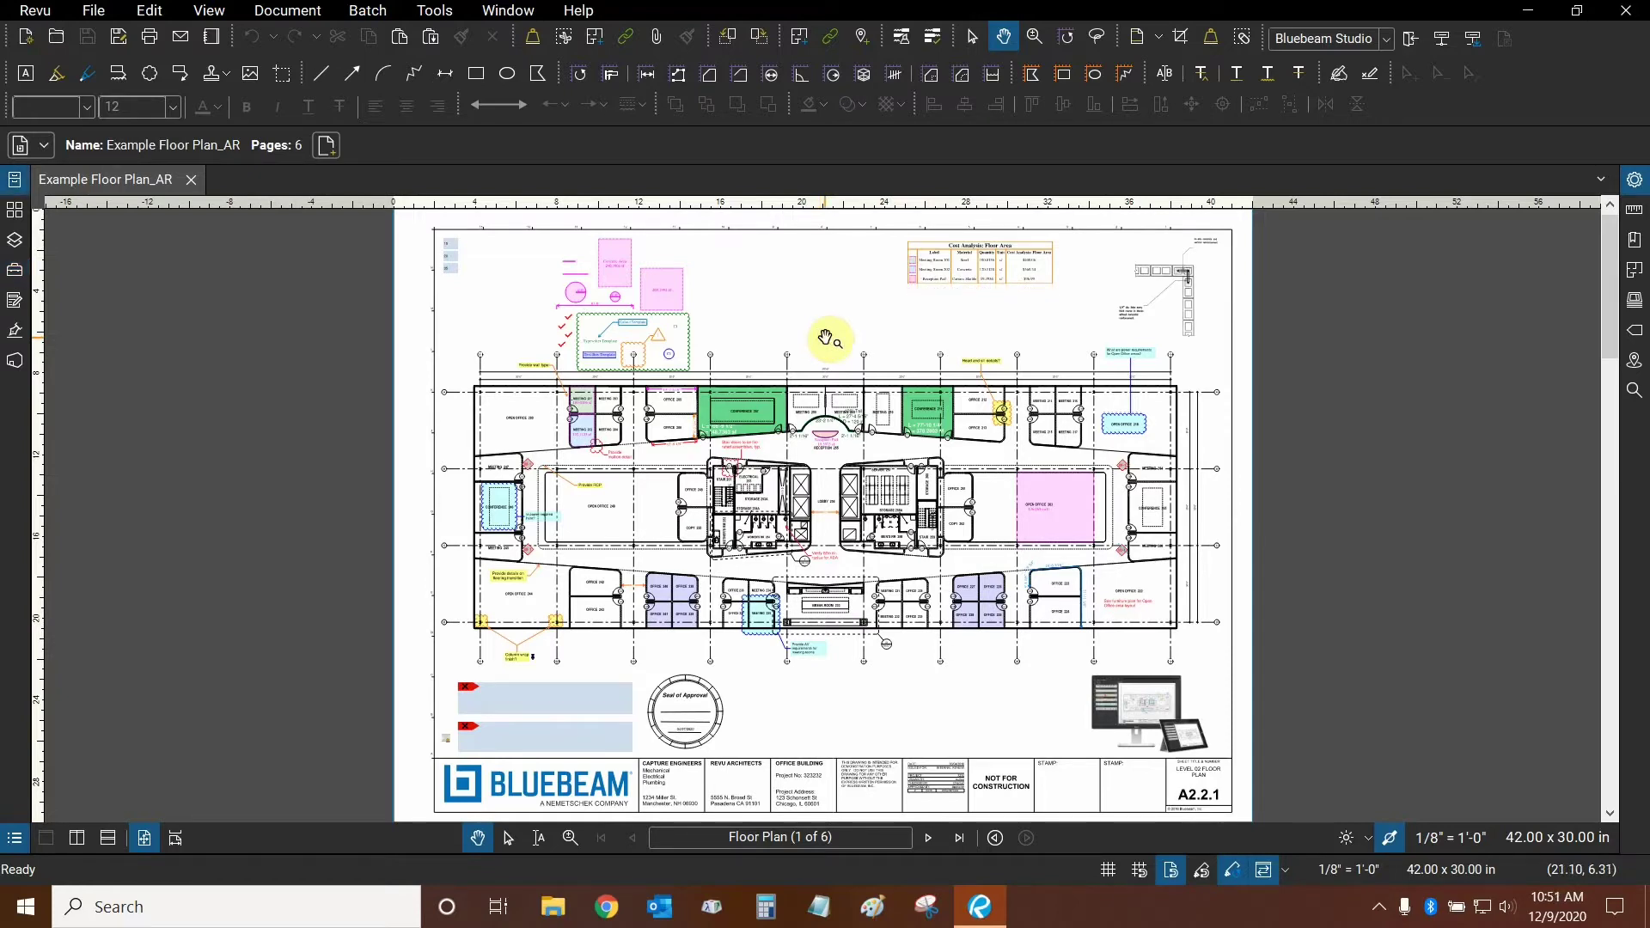
Step: Inspect the 19'-7 3/16" wall dimension's context options, then deselect it
scroll(662, 395, "up", 7)
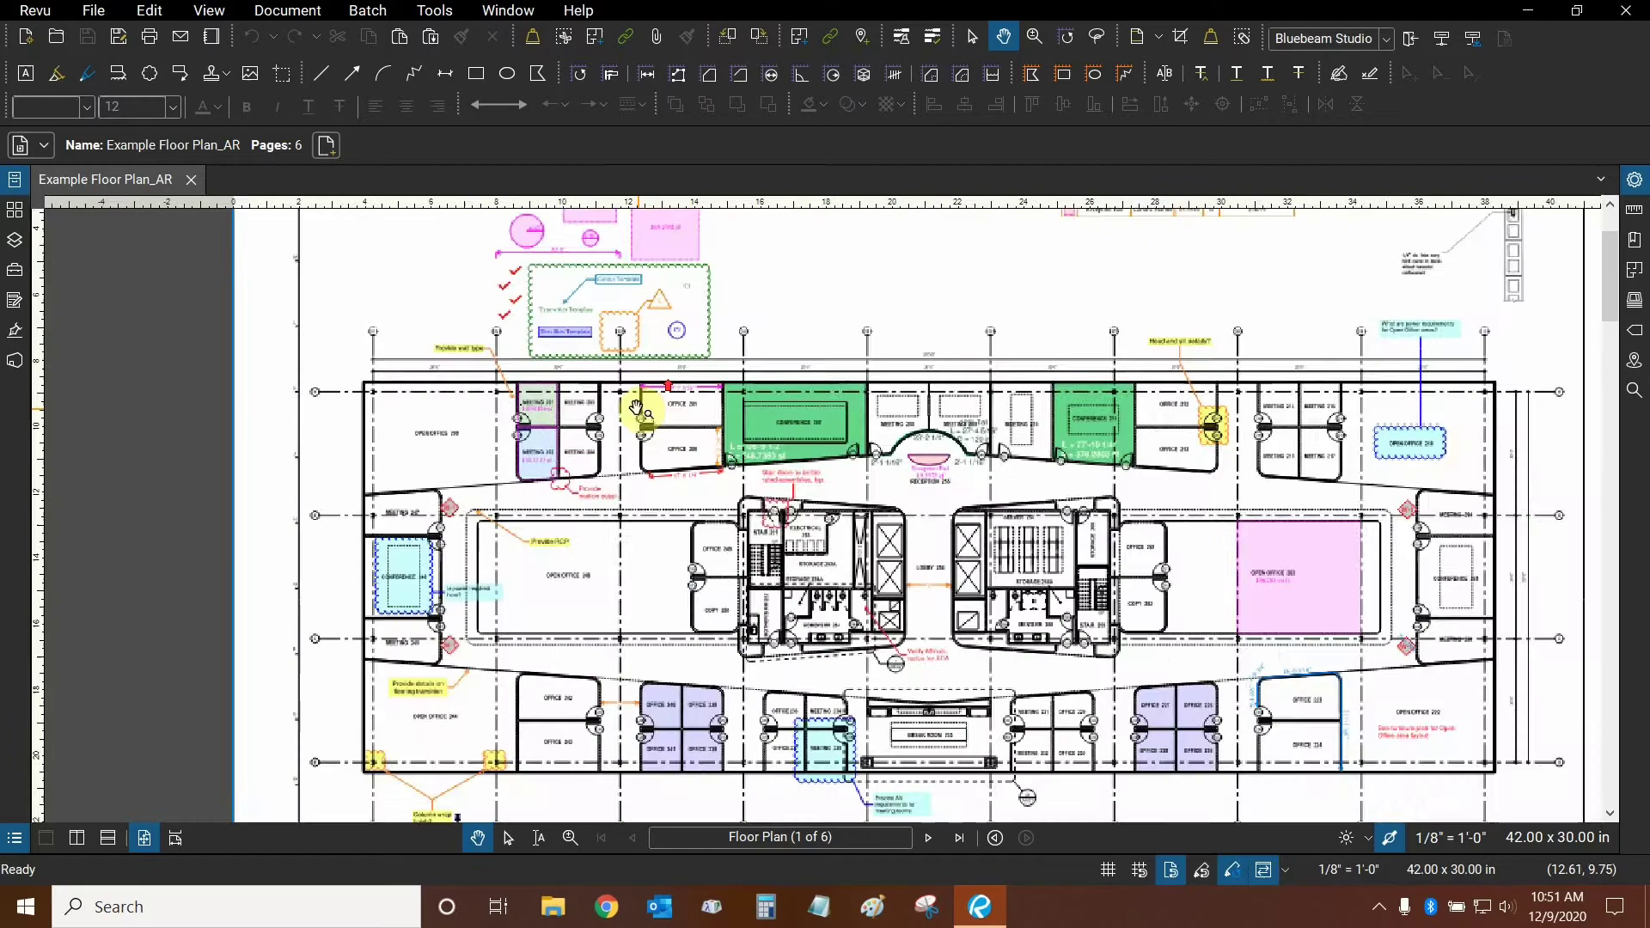
left_click(710, 384)
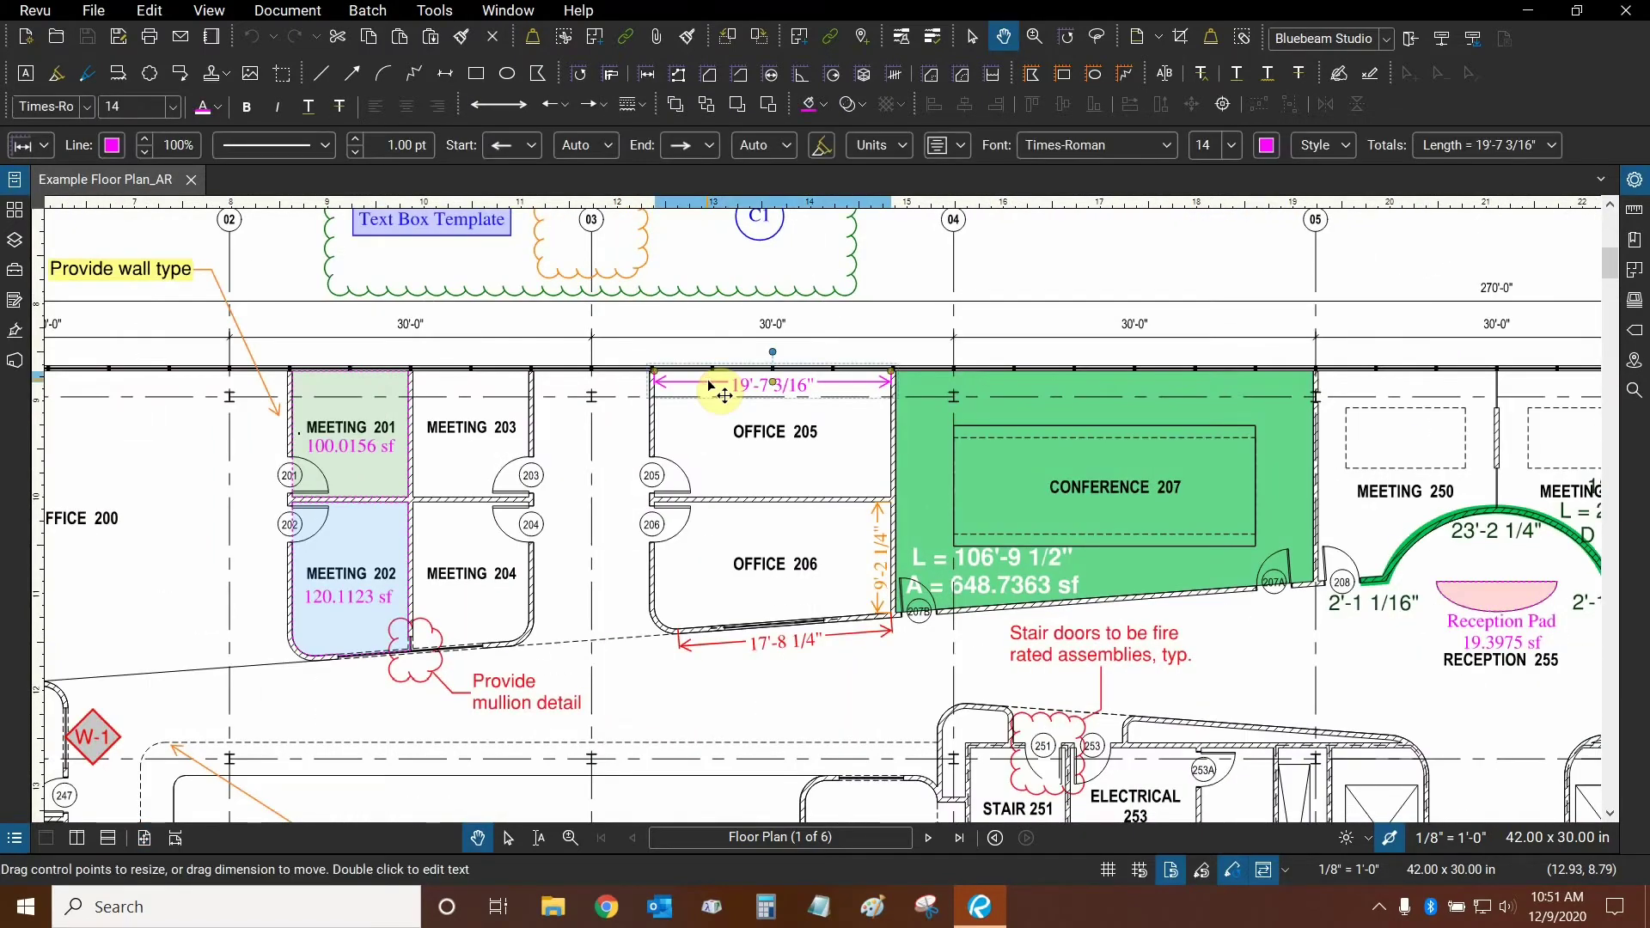
right_click(710, 384)
mouse_move(811, 700)
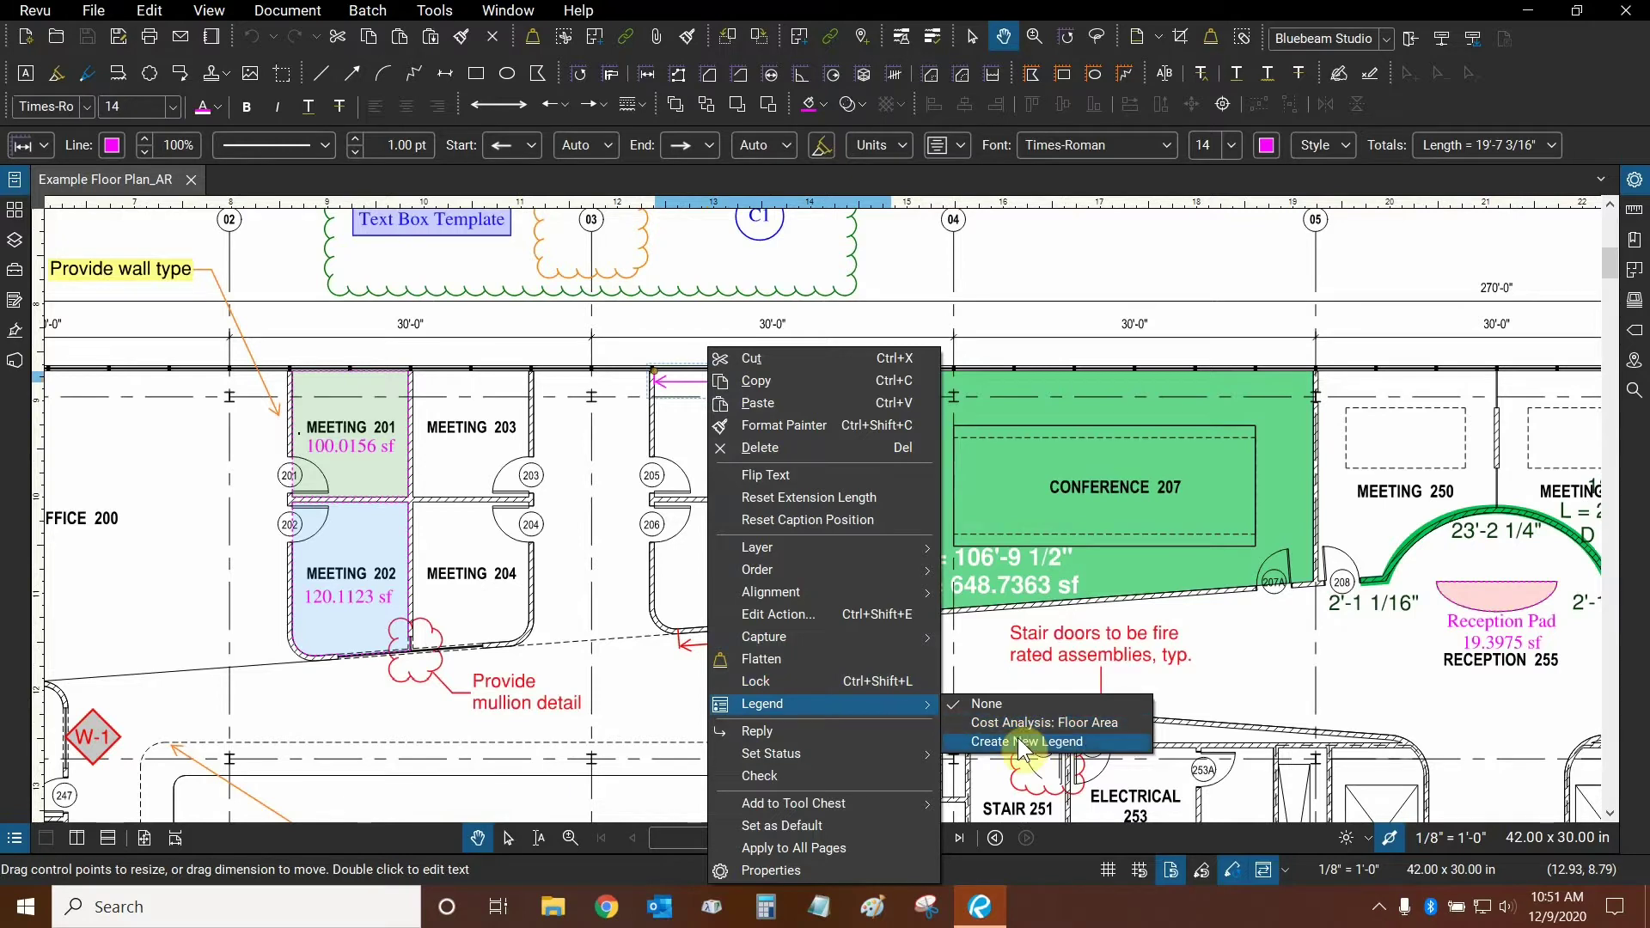
left_click(1093, 302)
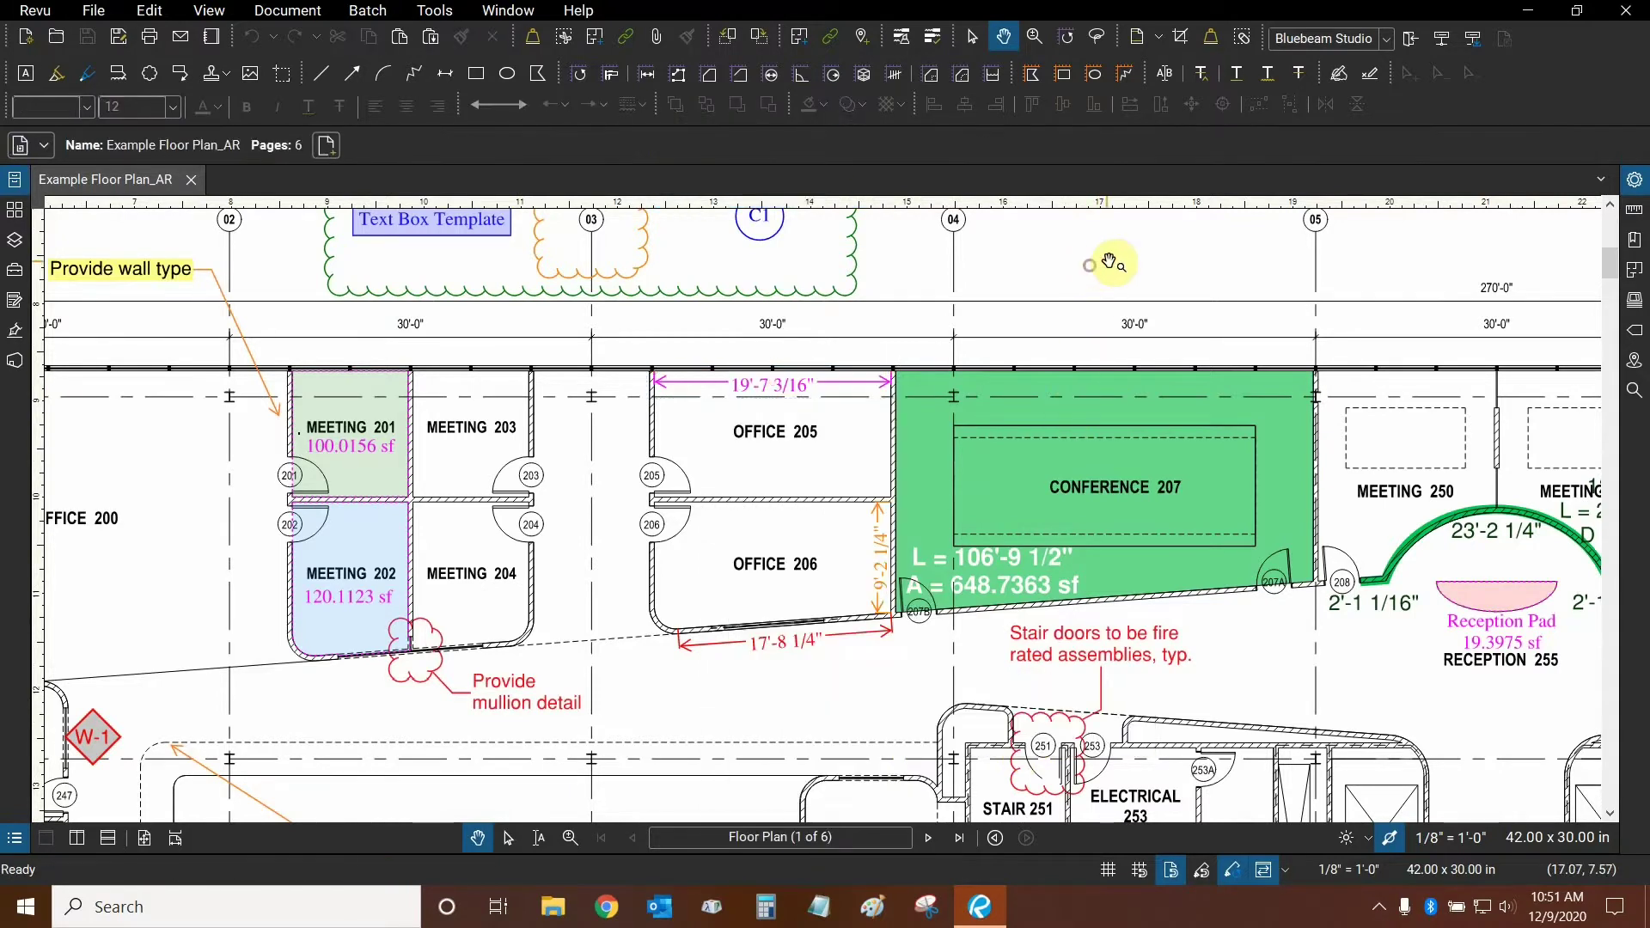
scroll(725, 508, "down", 2)
scroll(1127, 437, "up", 2)
Step: Pan to the Floor Area legend, then back to the Office 205/206 rooms
left_click_drag(1126, 436, 646, 480)
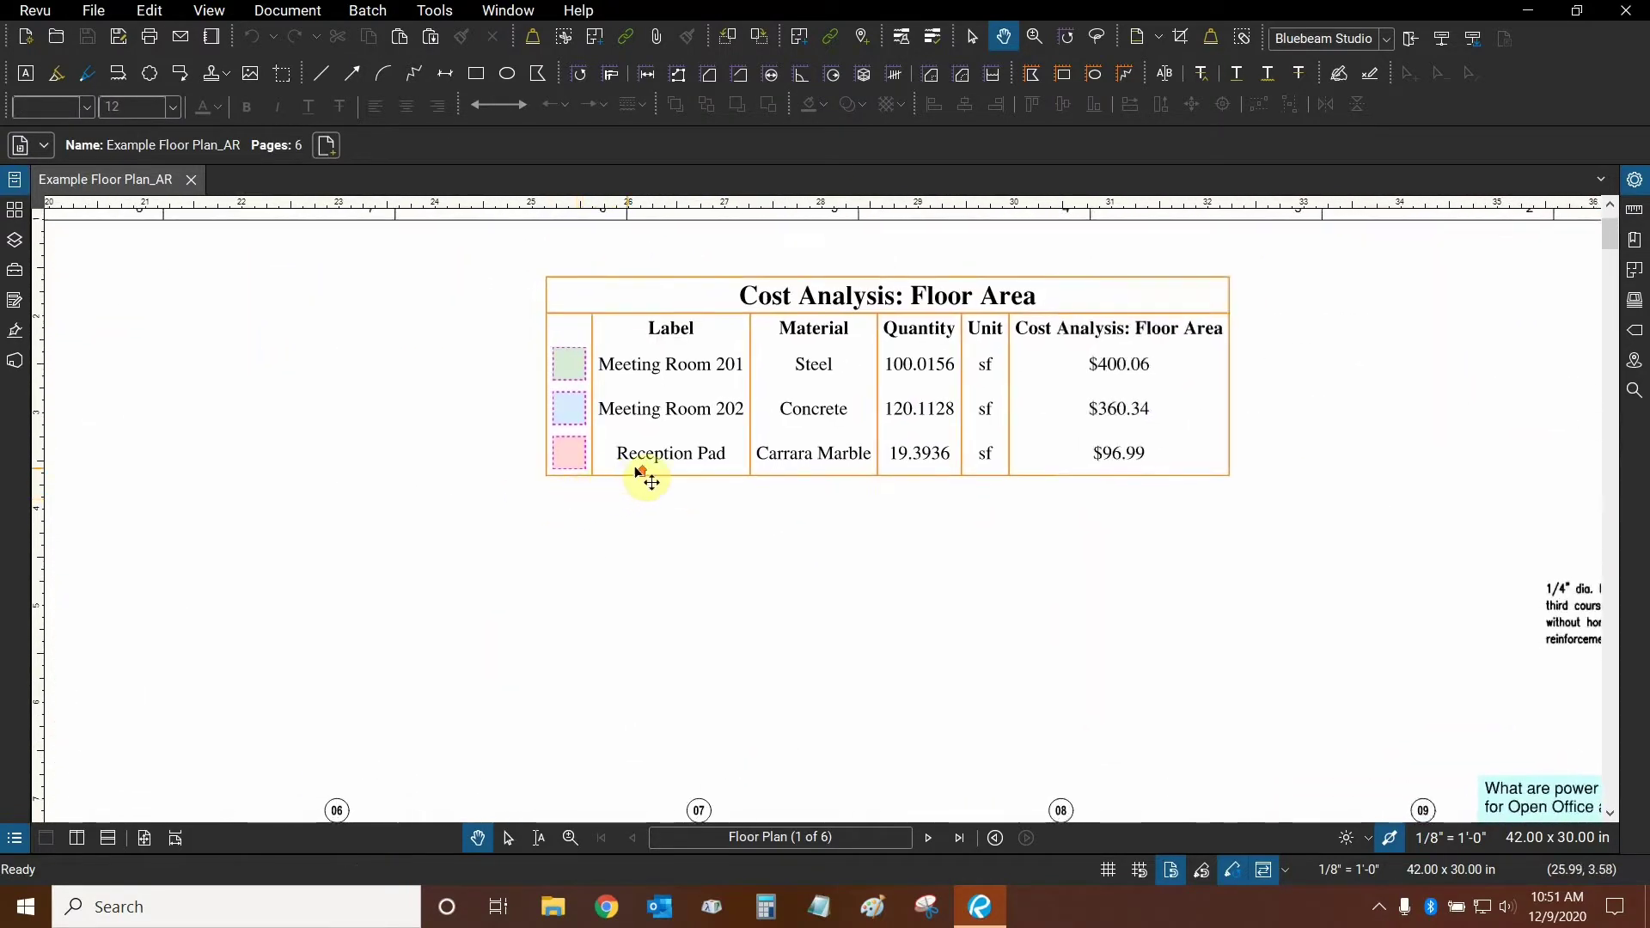
scroll(645, 479, "up", 2)
left_click_drag(1031, 332, 918, 389)
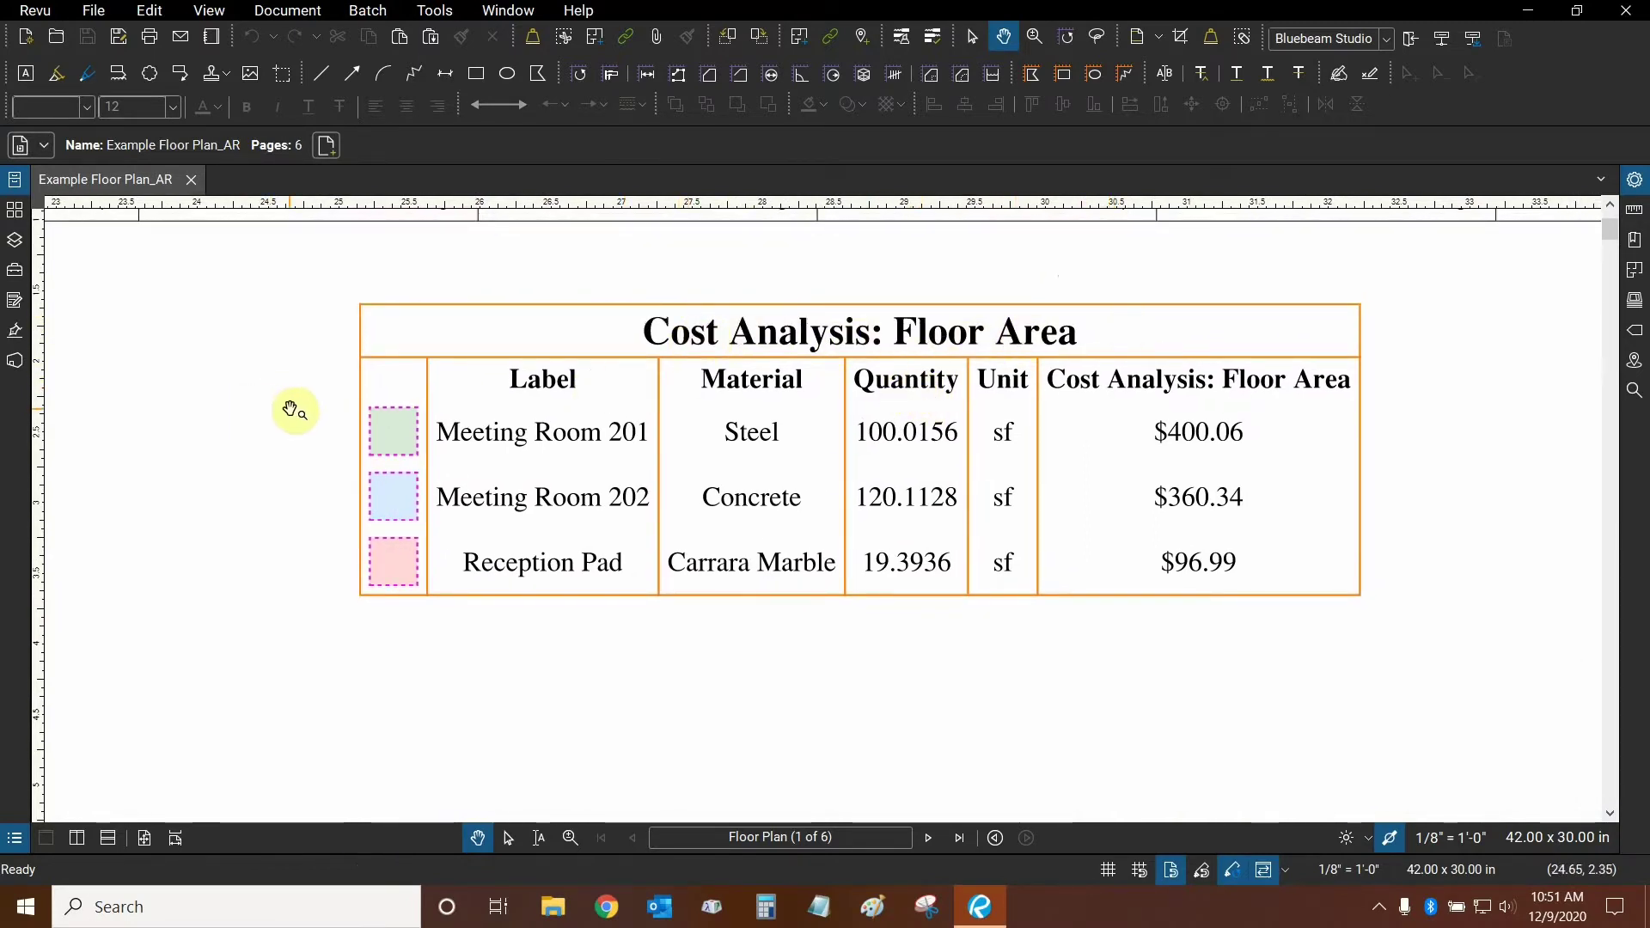
left_click_drag(290, 409, 345, 384)
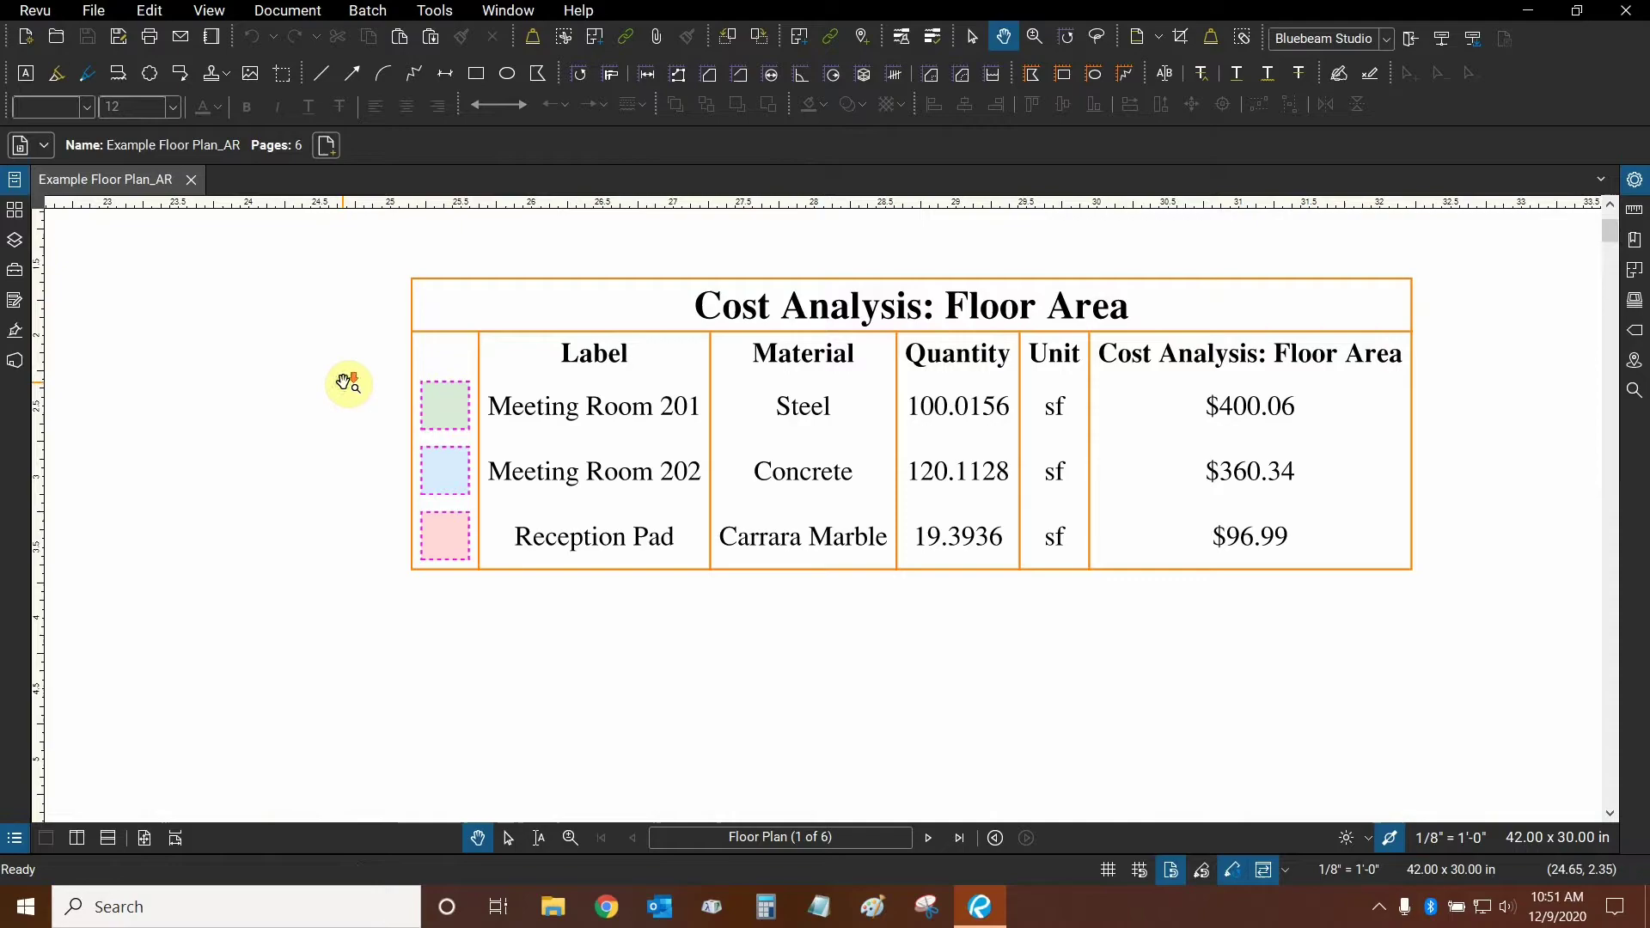
scroll(348, 383, "down", 3)
left_click_drag(435, 497, 904, 242)
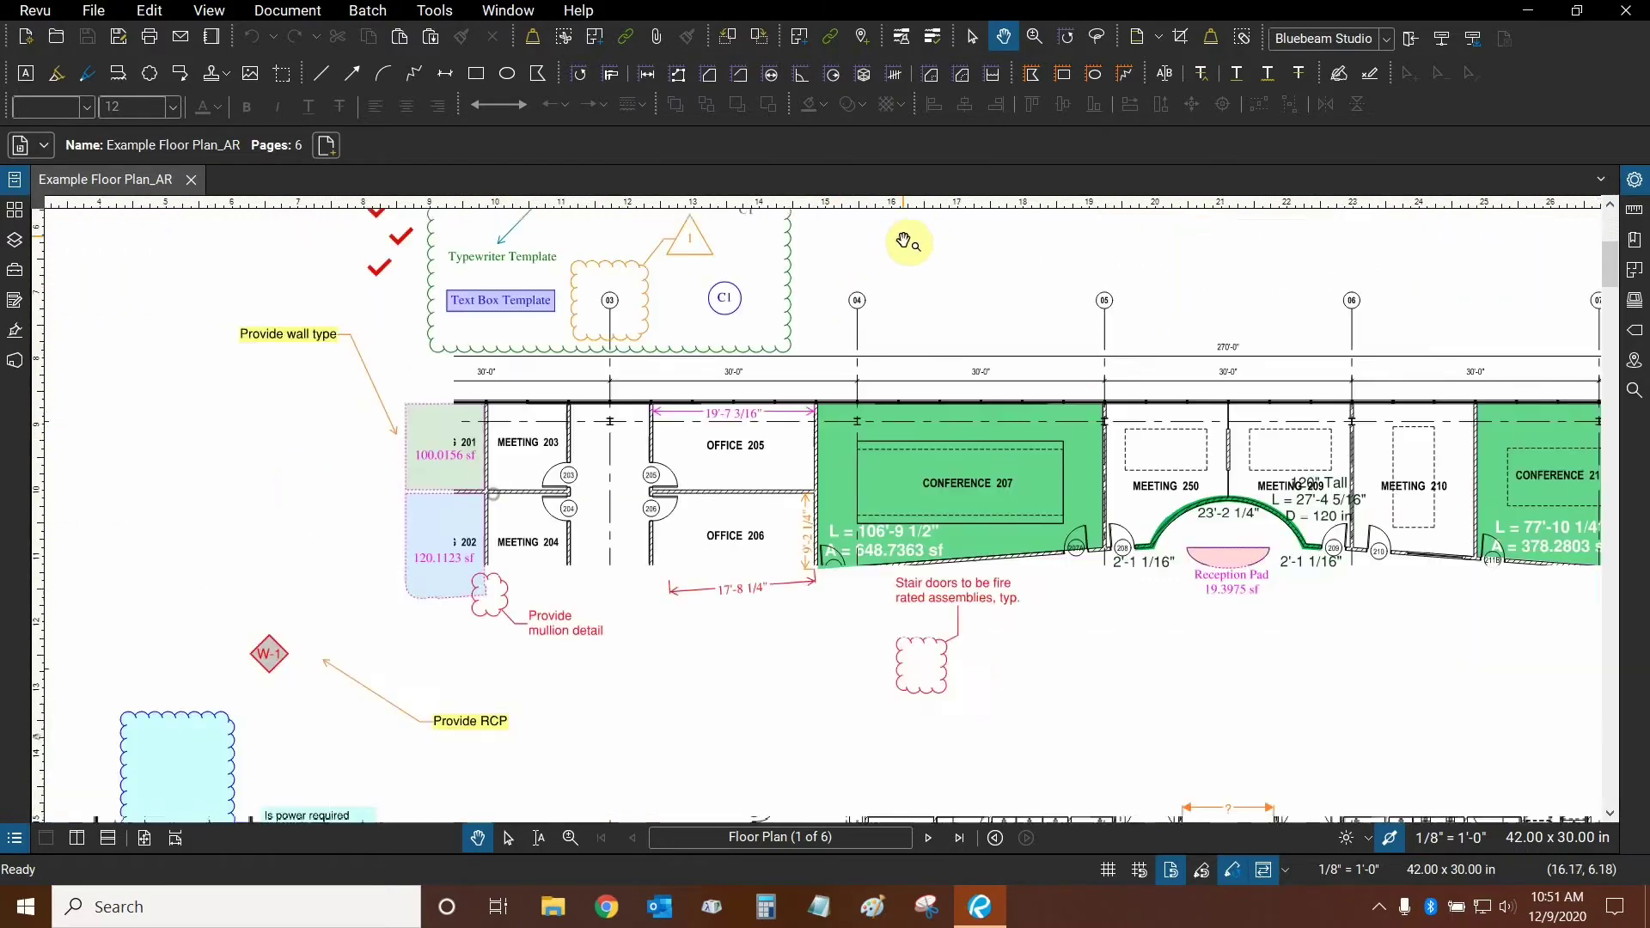
scroll(889, 372, "up", 5)
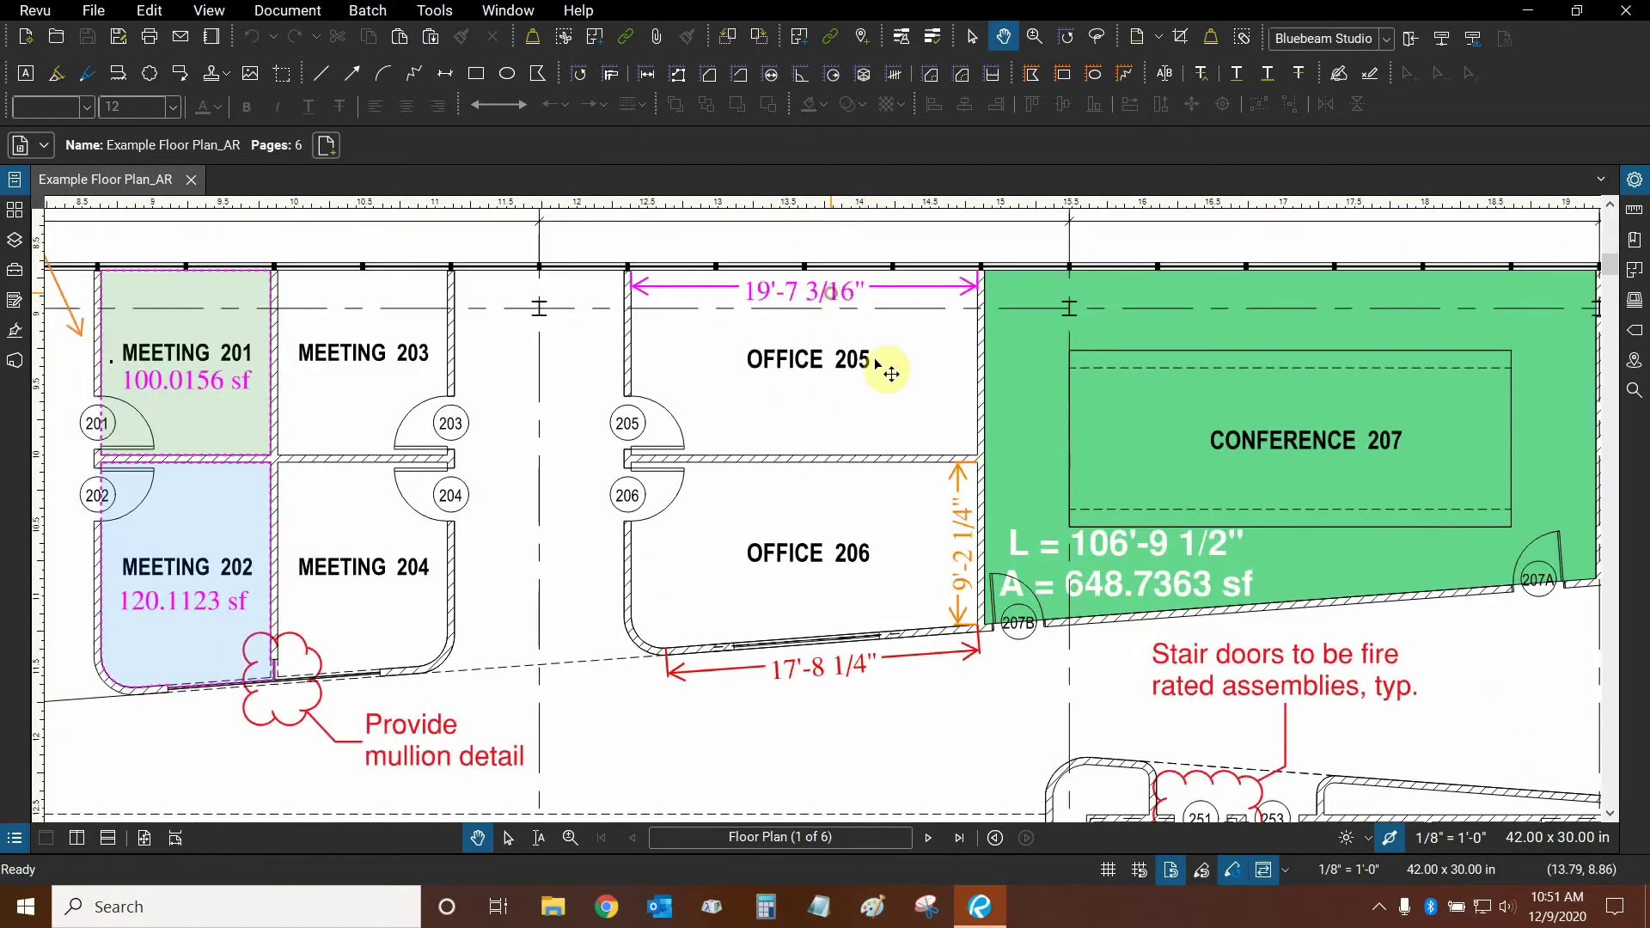
Step: Create a new legend from the 19'-7 3/16", 9'-2 1/4" and 17'-8 1/4" dimensions
left_click(890, 372)
scroll(894, 395, "up", 2)
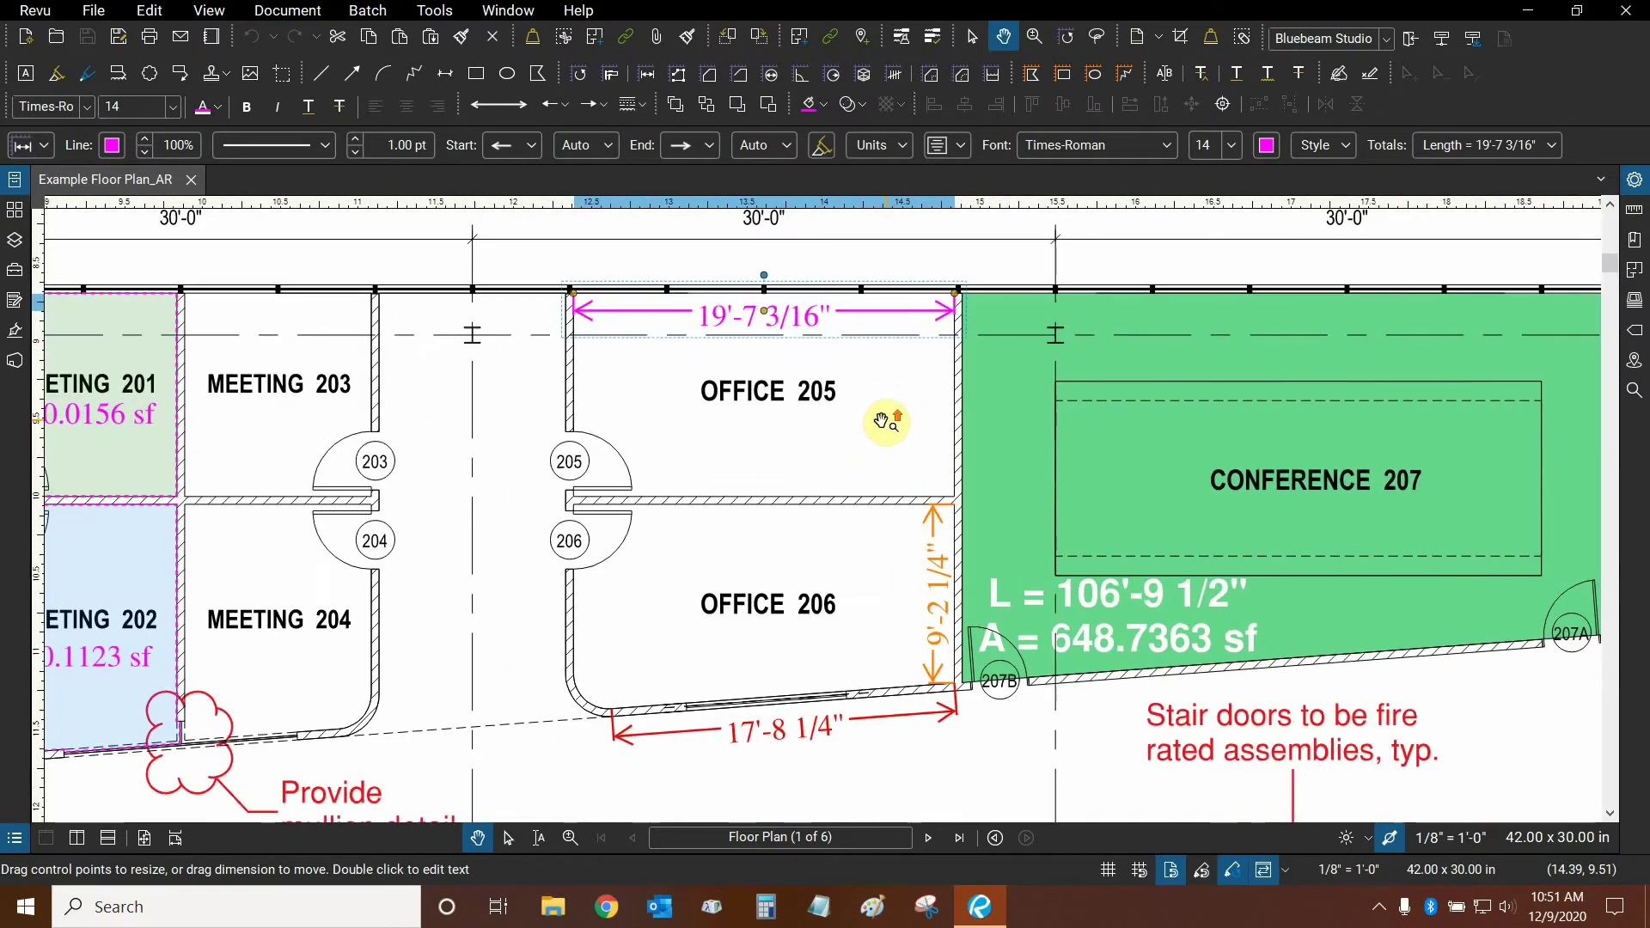
left_click(937, 576, "shift")
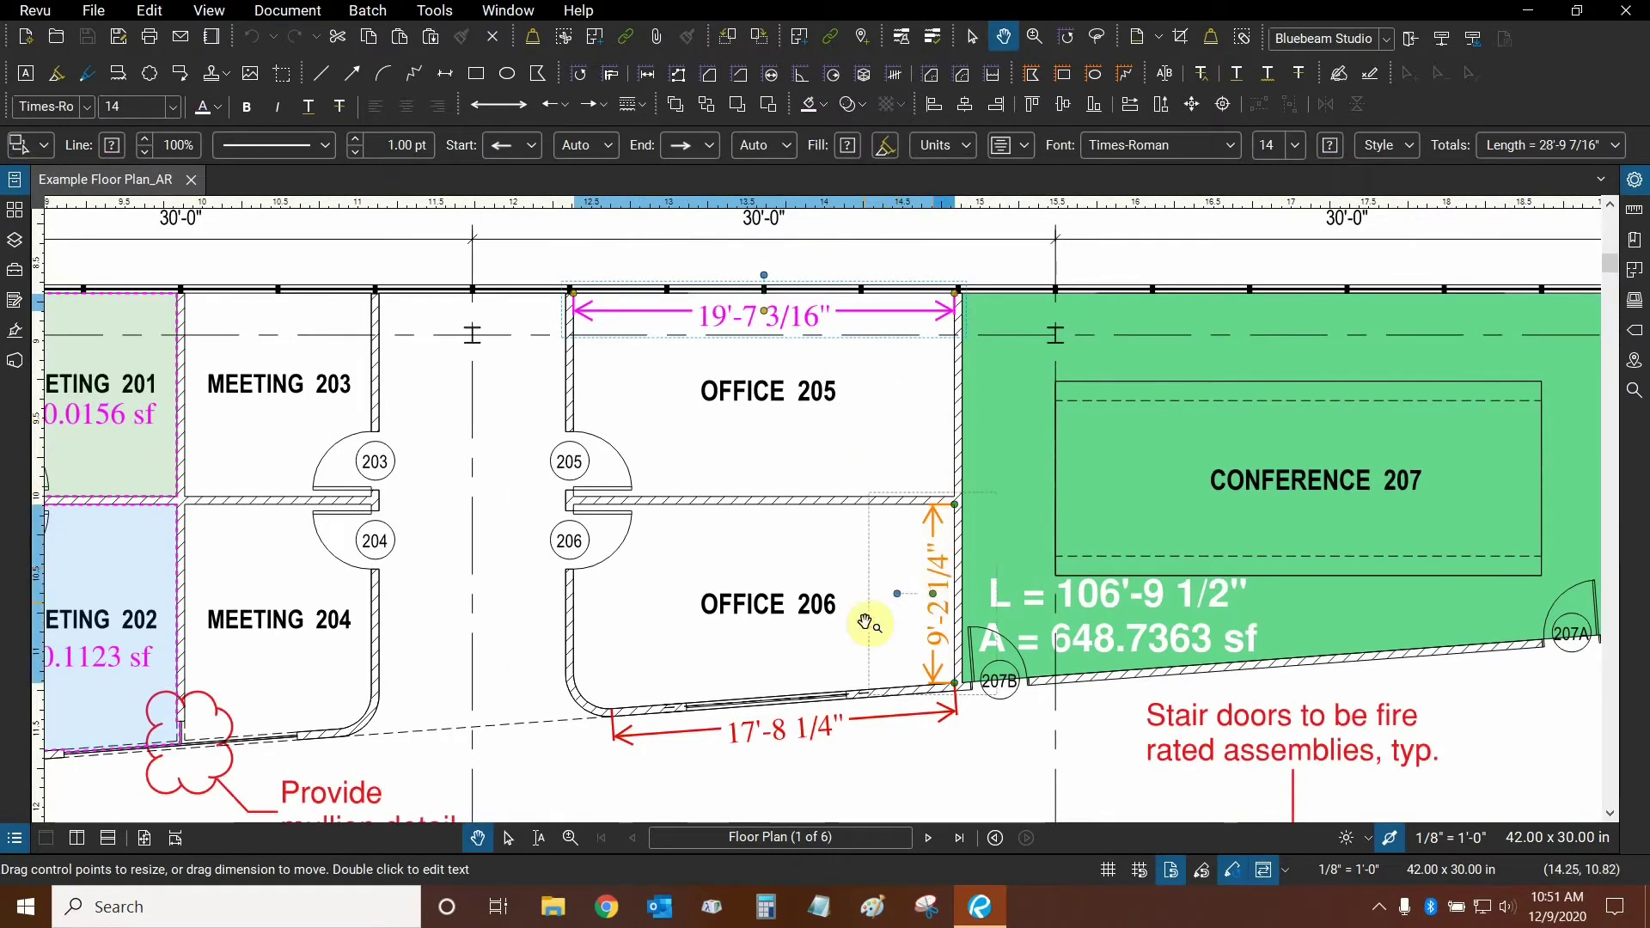
left_click(815, 729, "shift")
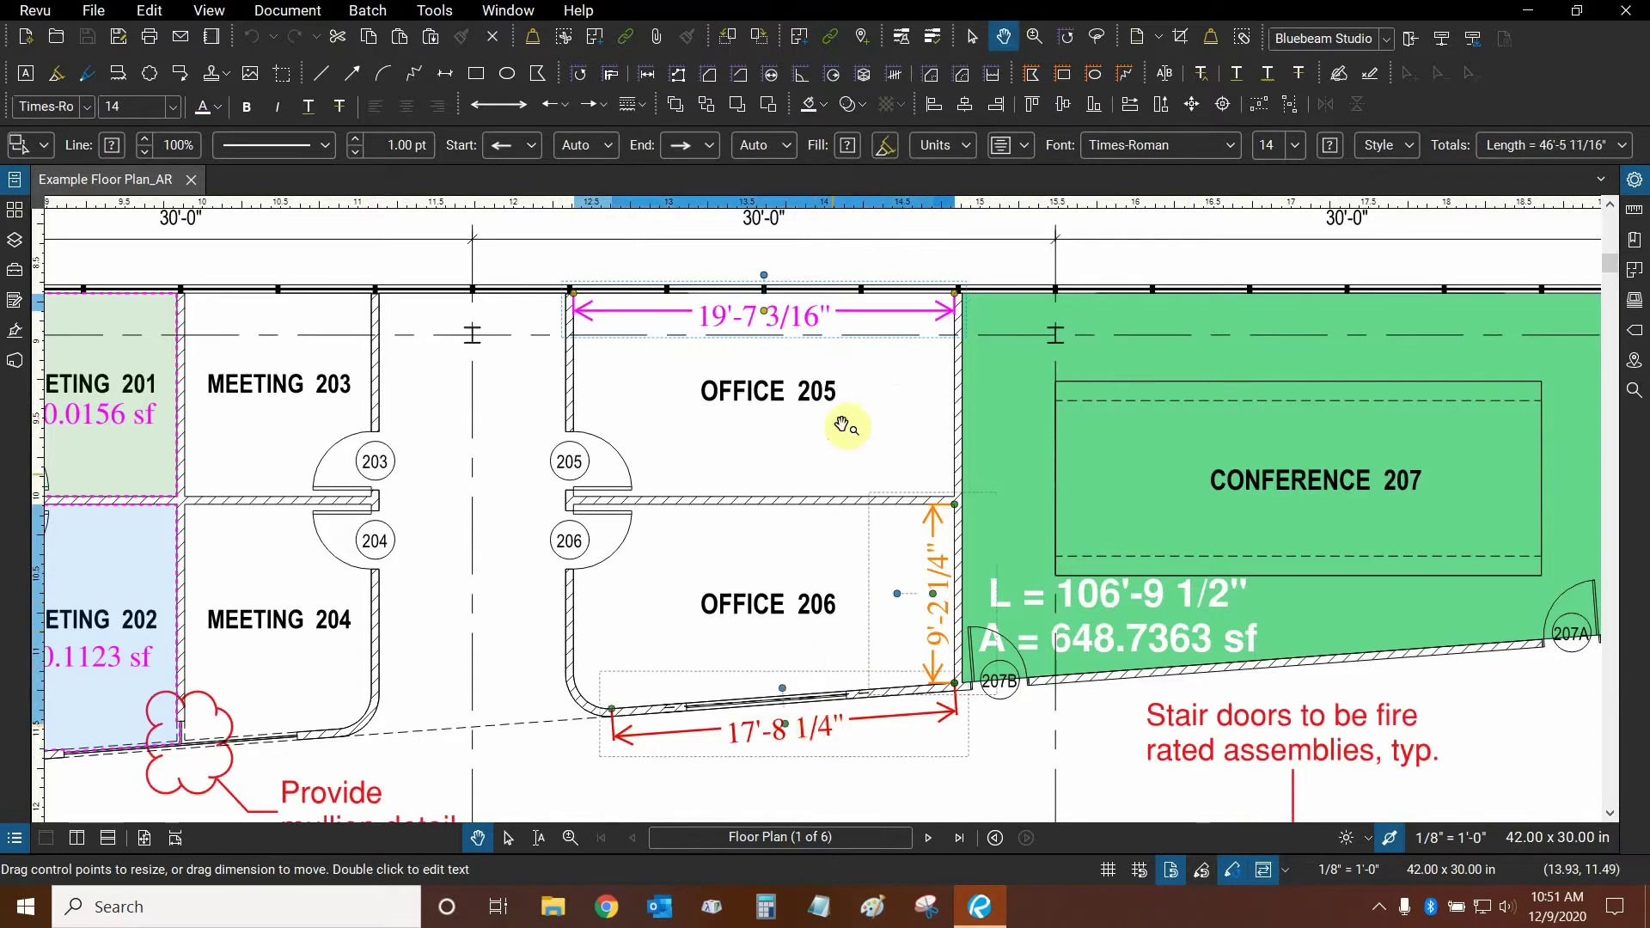
right_click(806, 318)
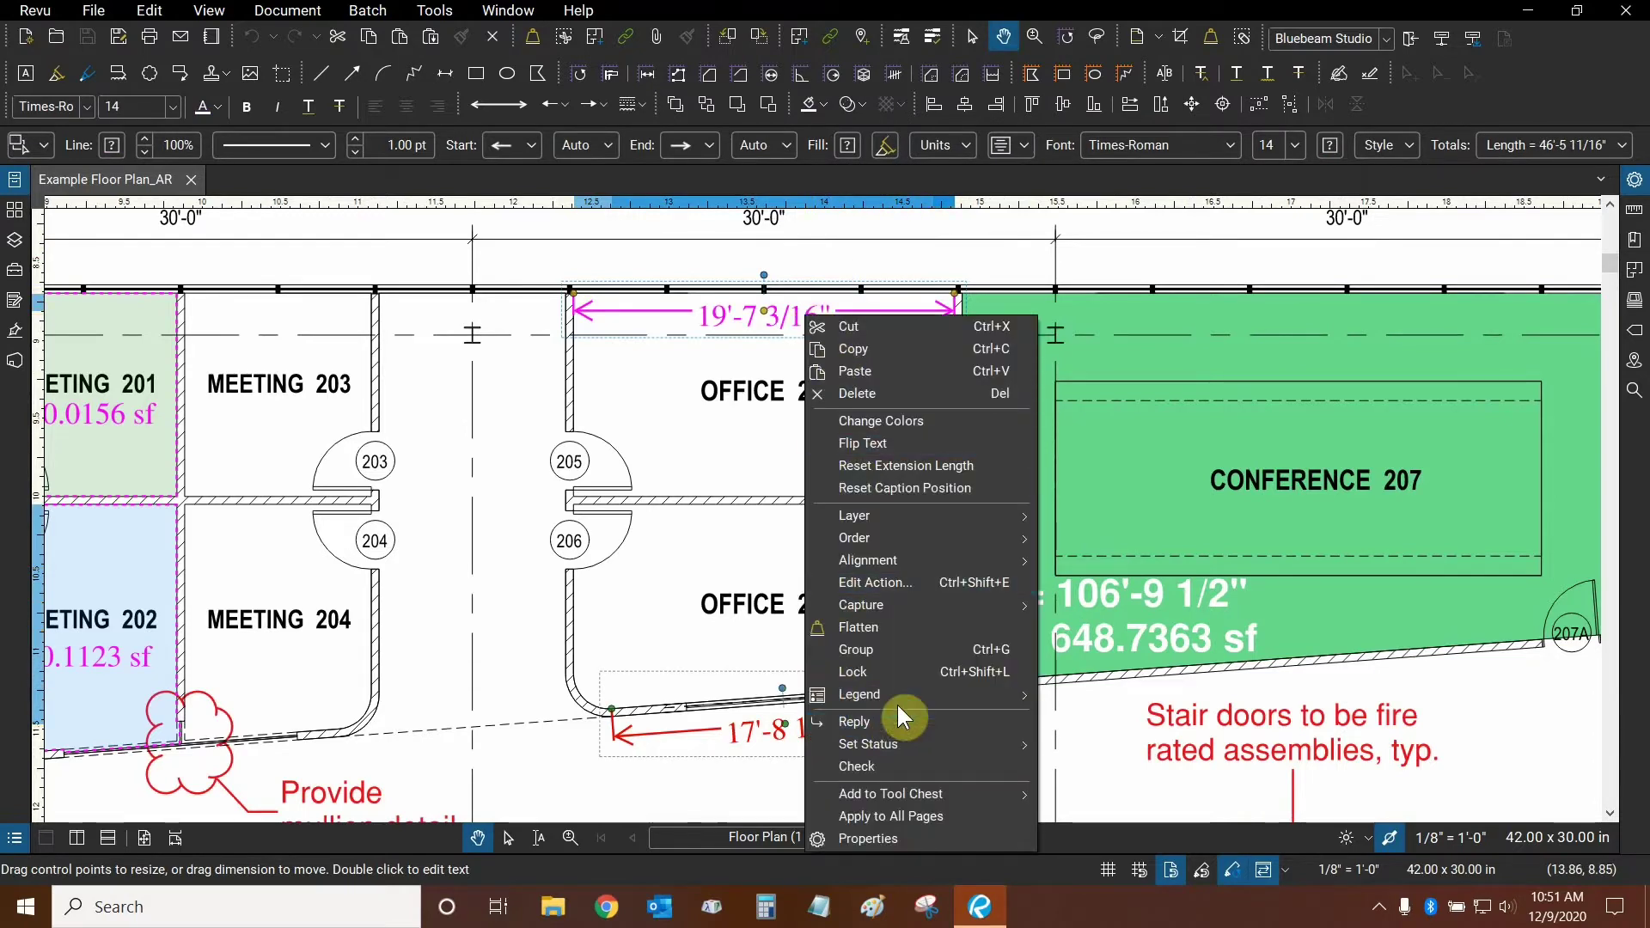
mouse_move(893, 694)
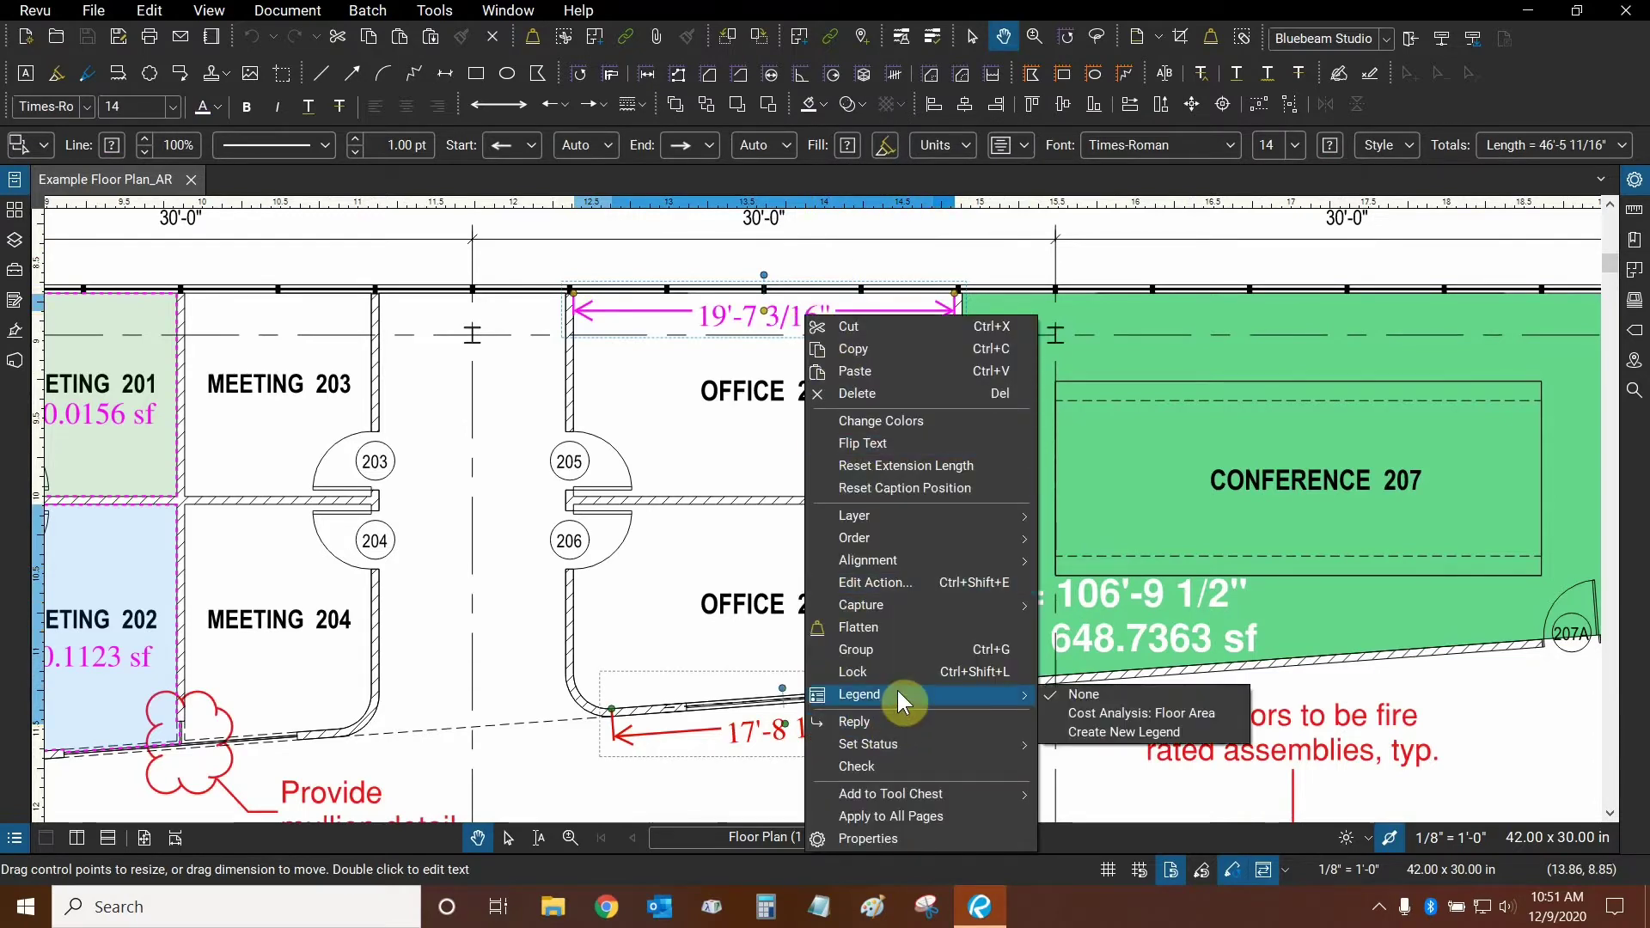
left_click(1128, 732)
Step: Drop the new legend left of the Floor Area cost table, then deselect it
scroll(748, 666, "down", 3)
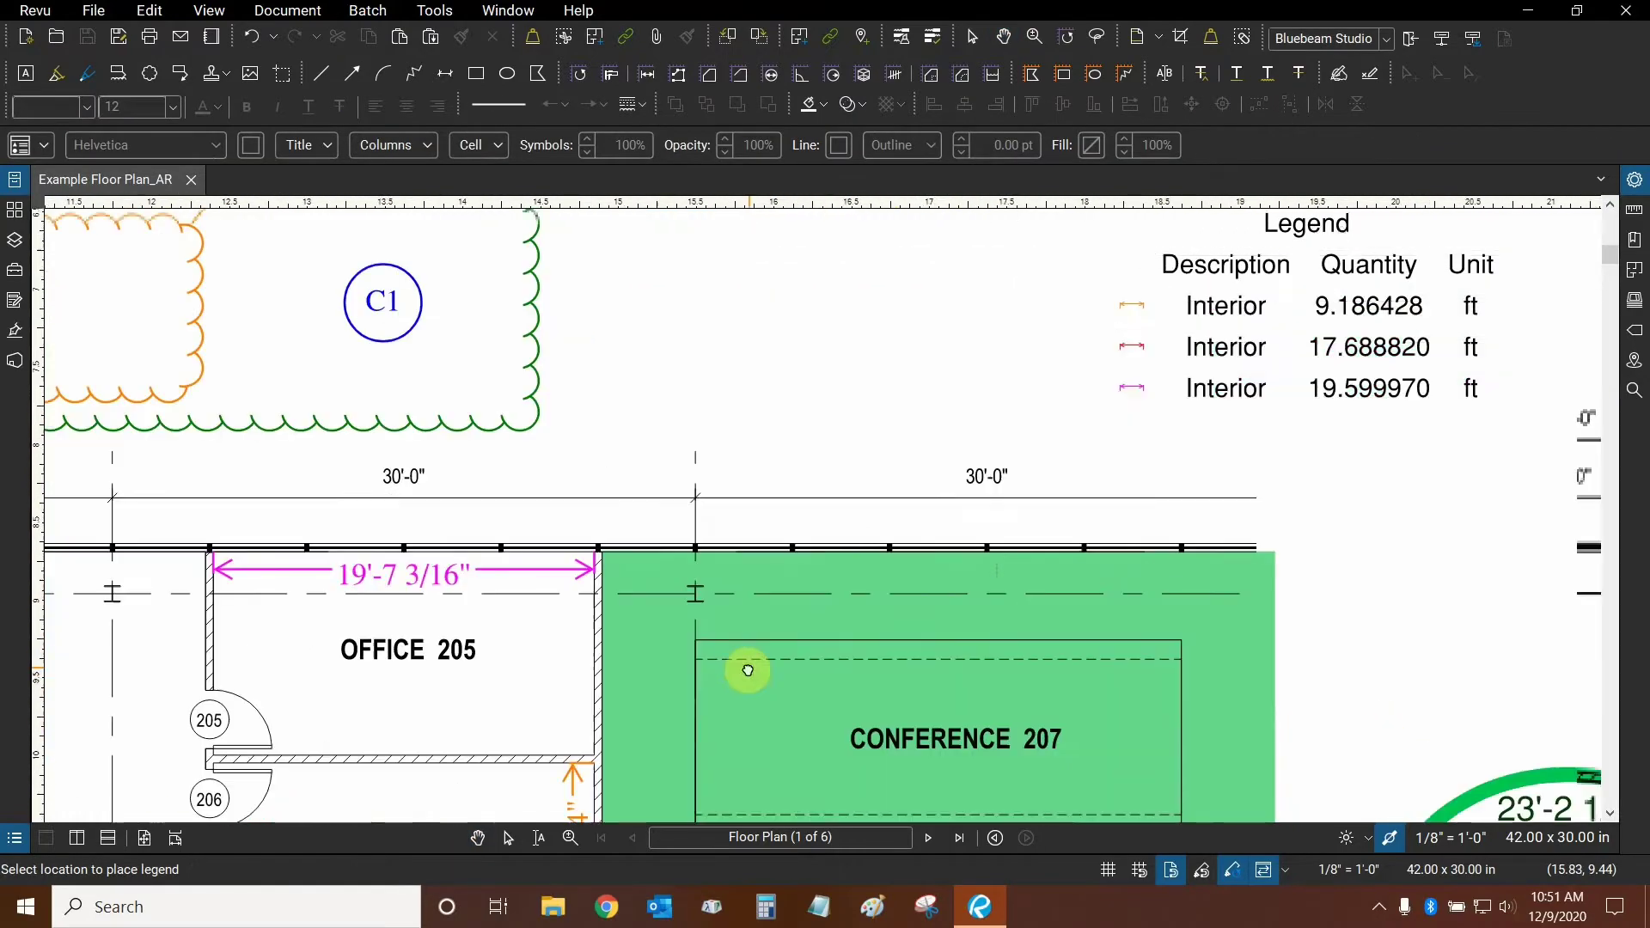
scroll(951, 303, "up", 5)
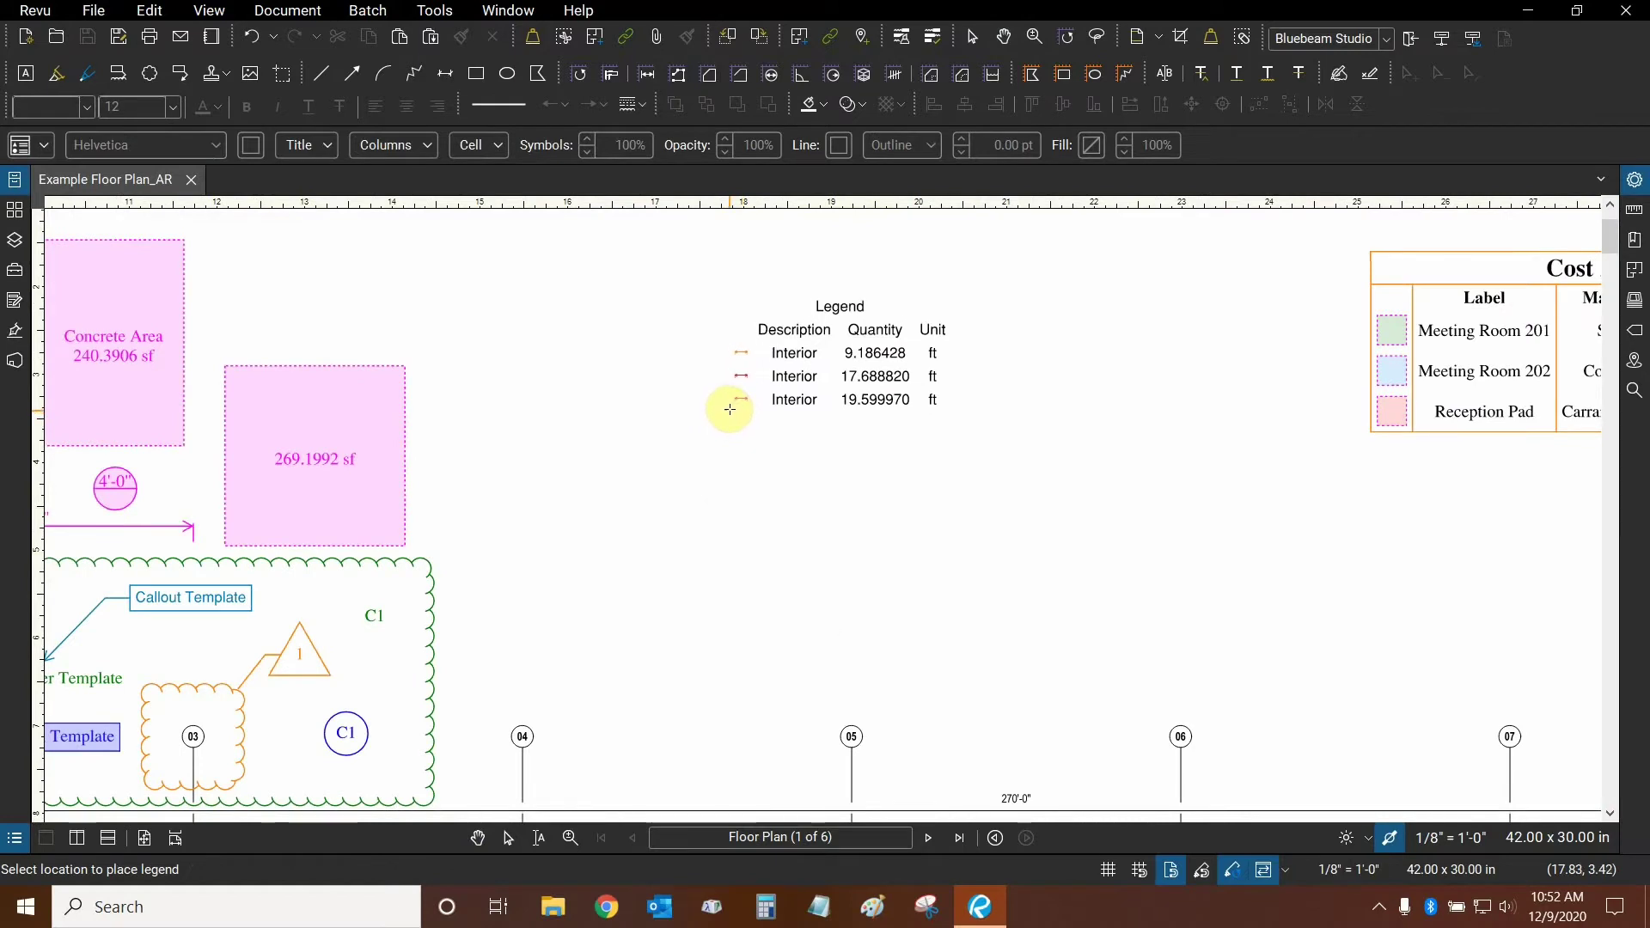
left_click(730, 413)
left_click(1016, 348)
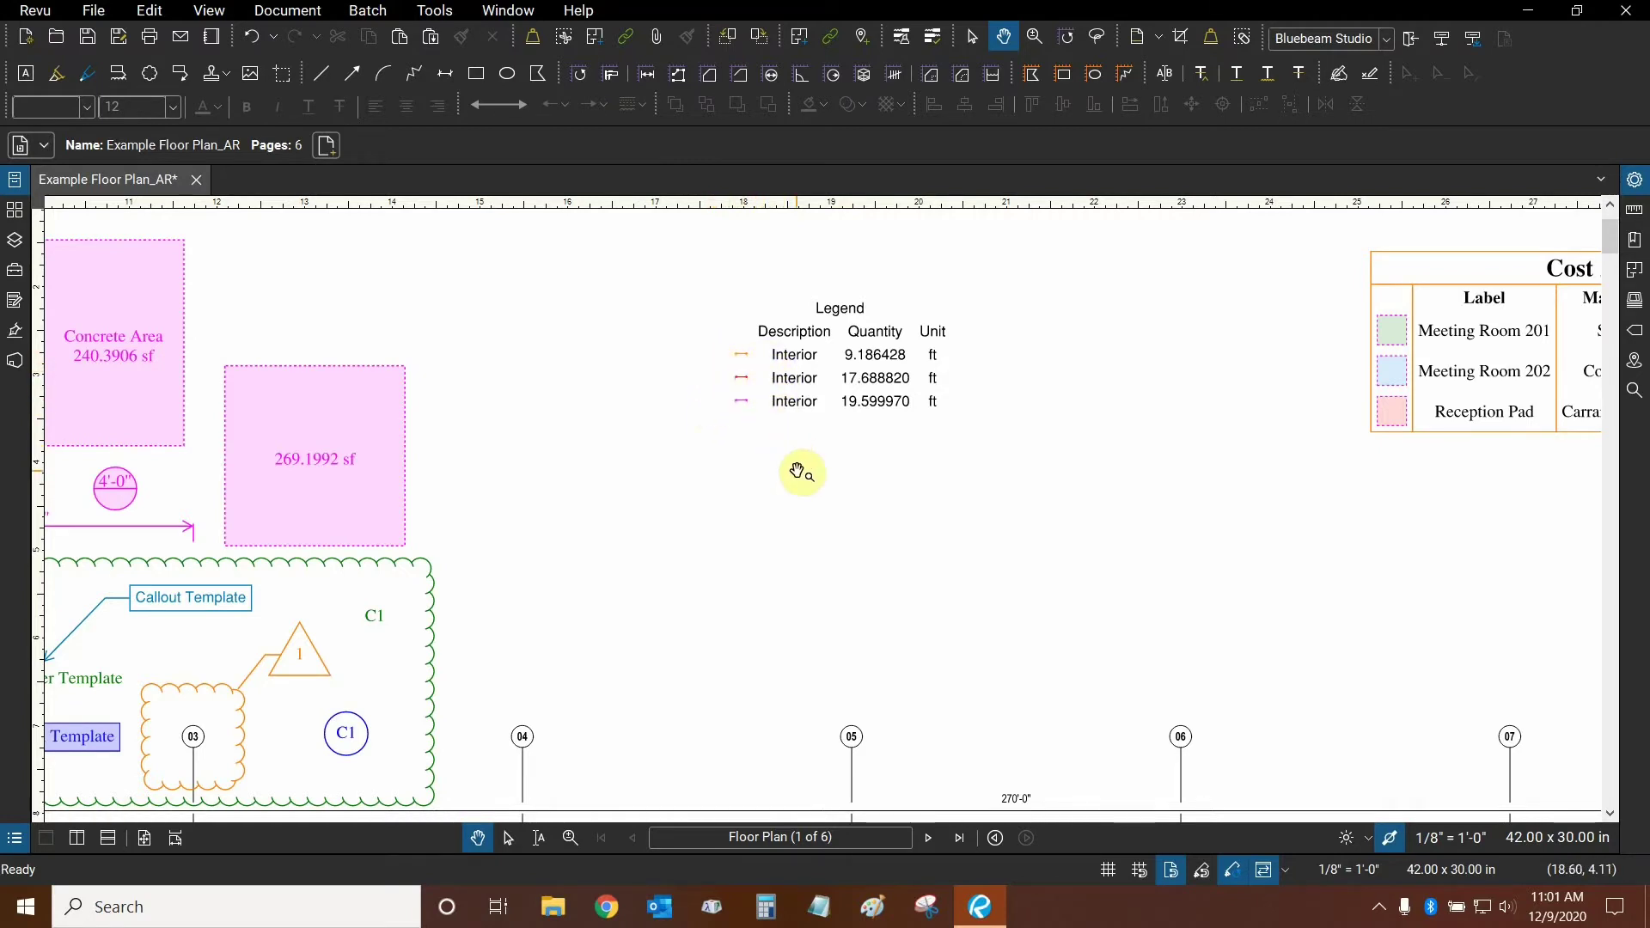
Step: Select the wall-length legend and show its properties in the right sidebar
left_click(887, 381)
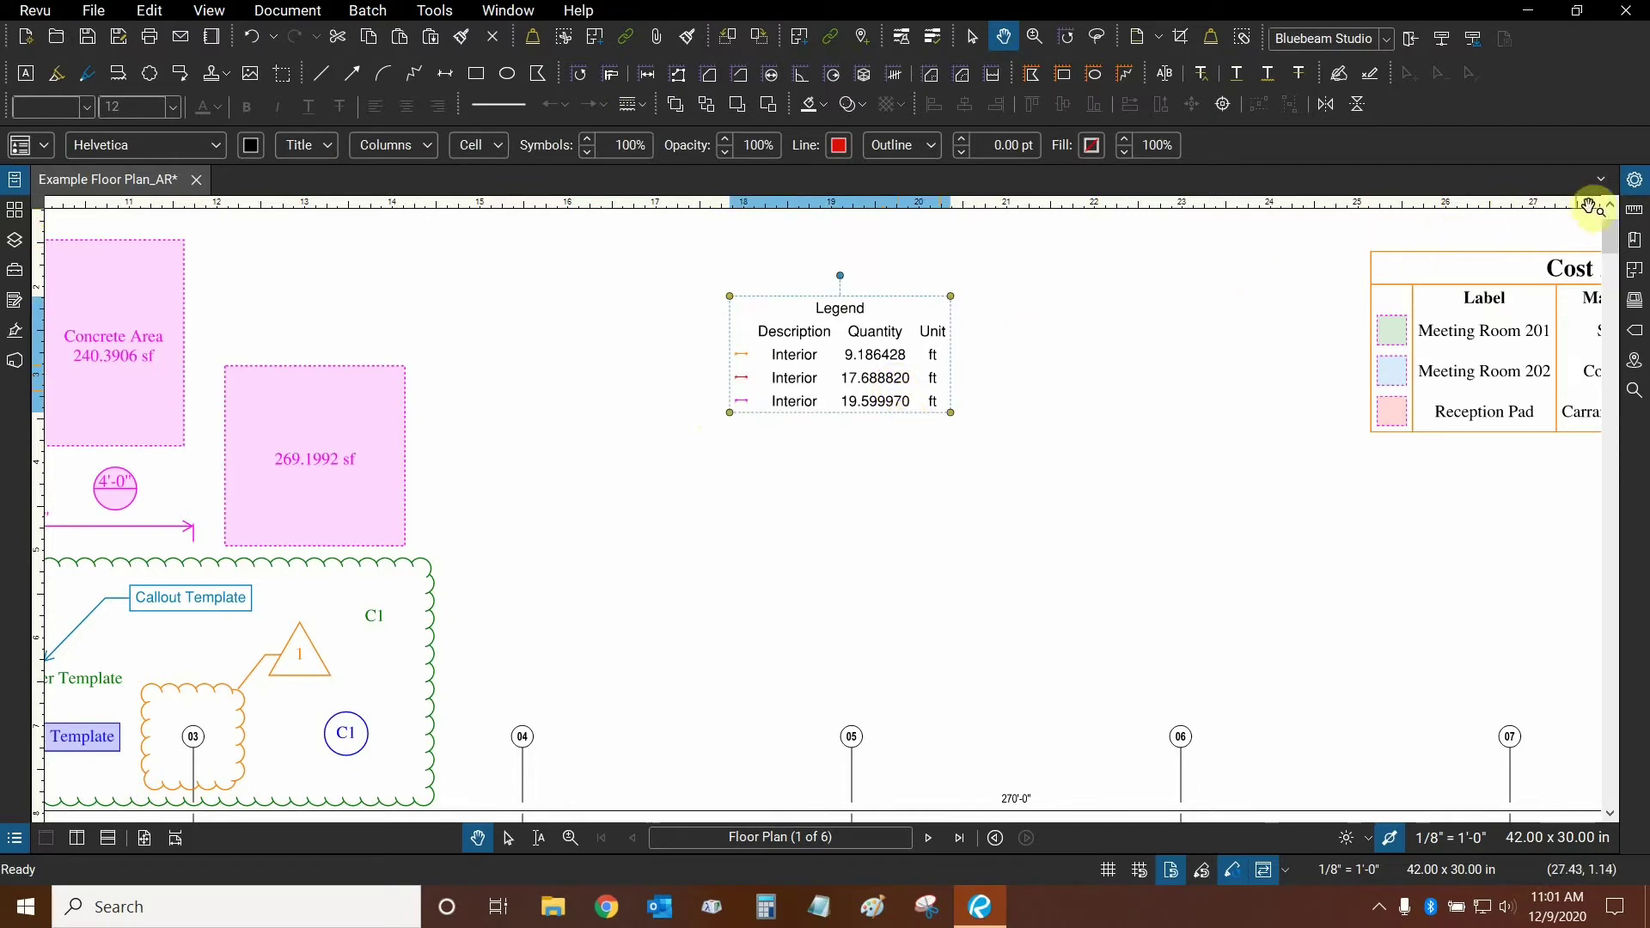
left_click(1634, 239)
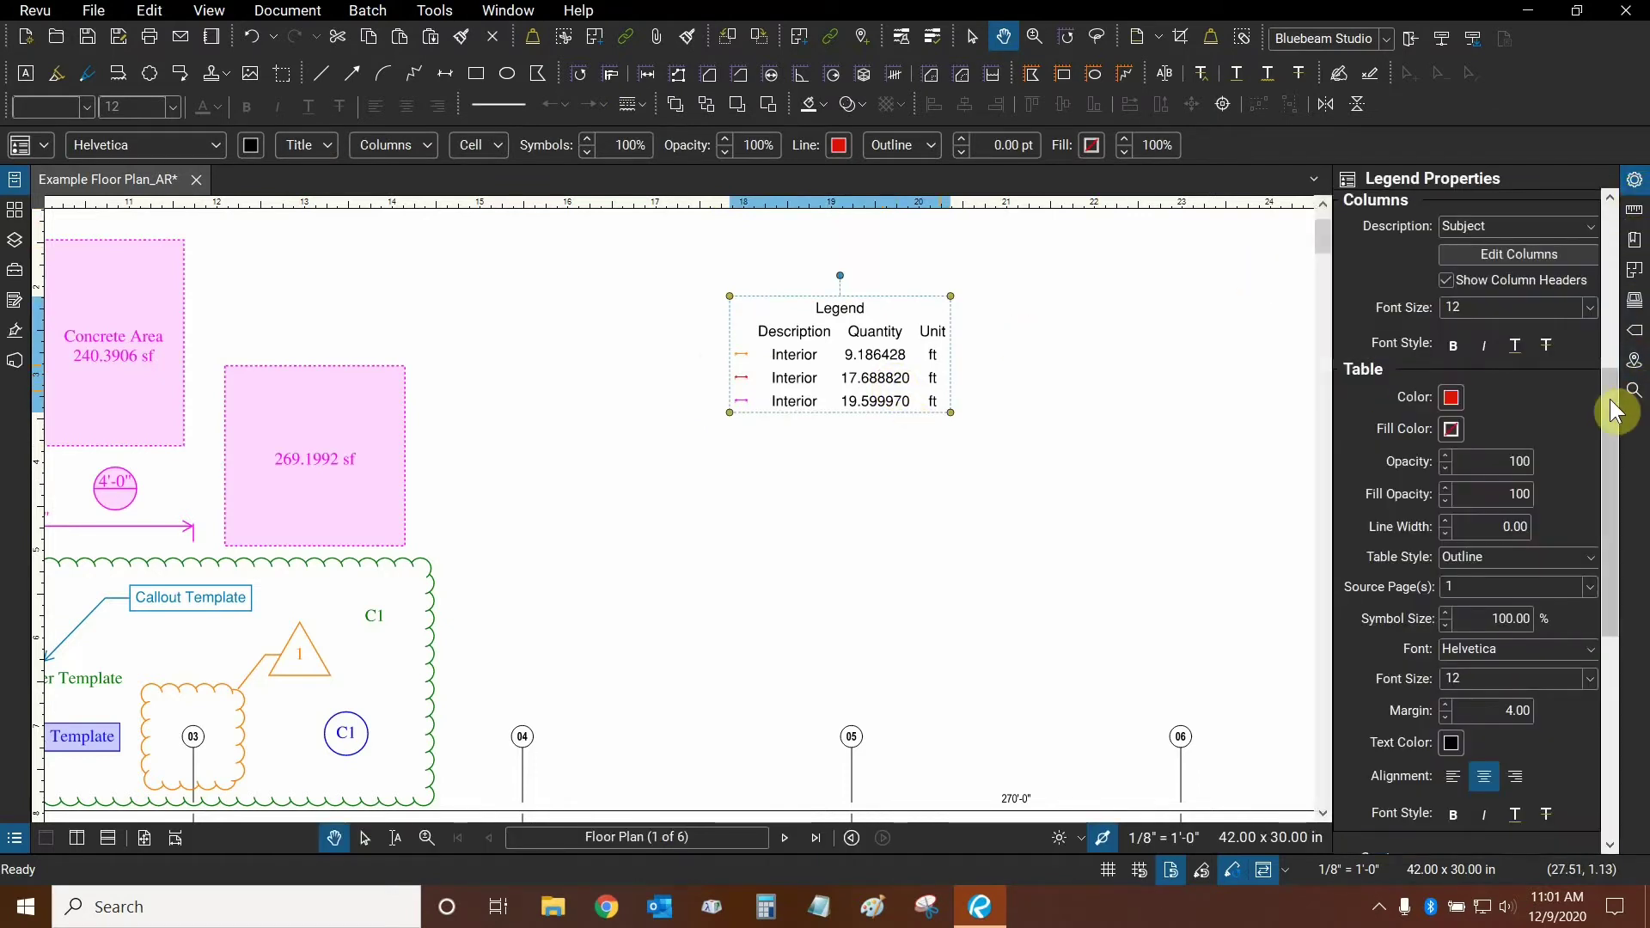
scroll(1622, 228, "up", 5)
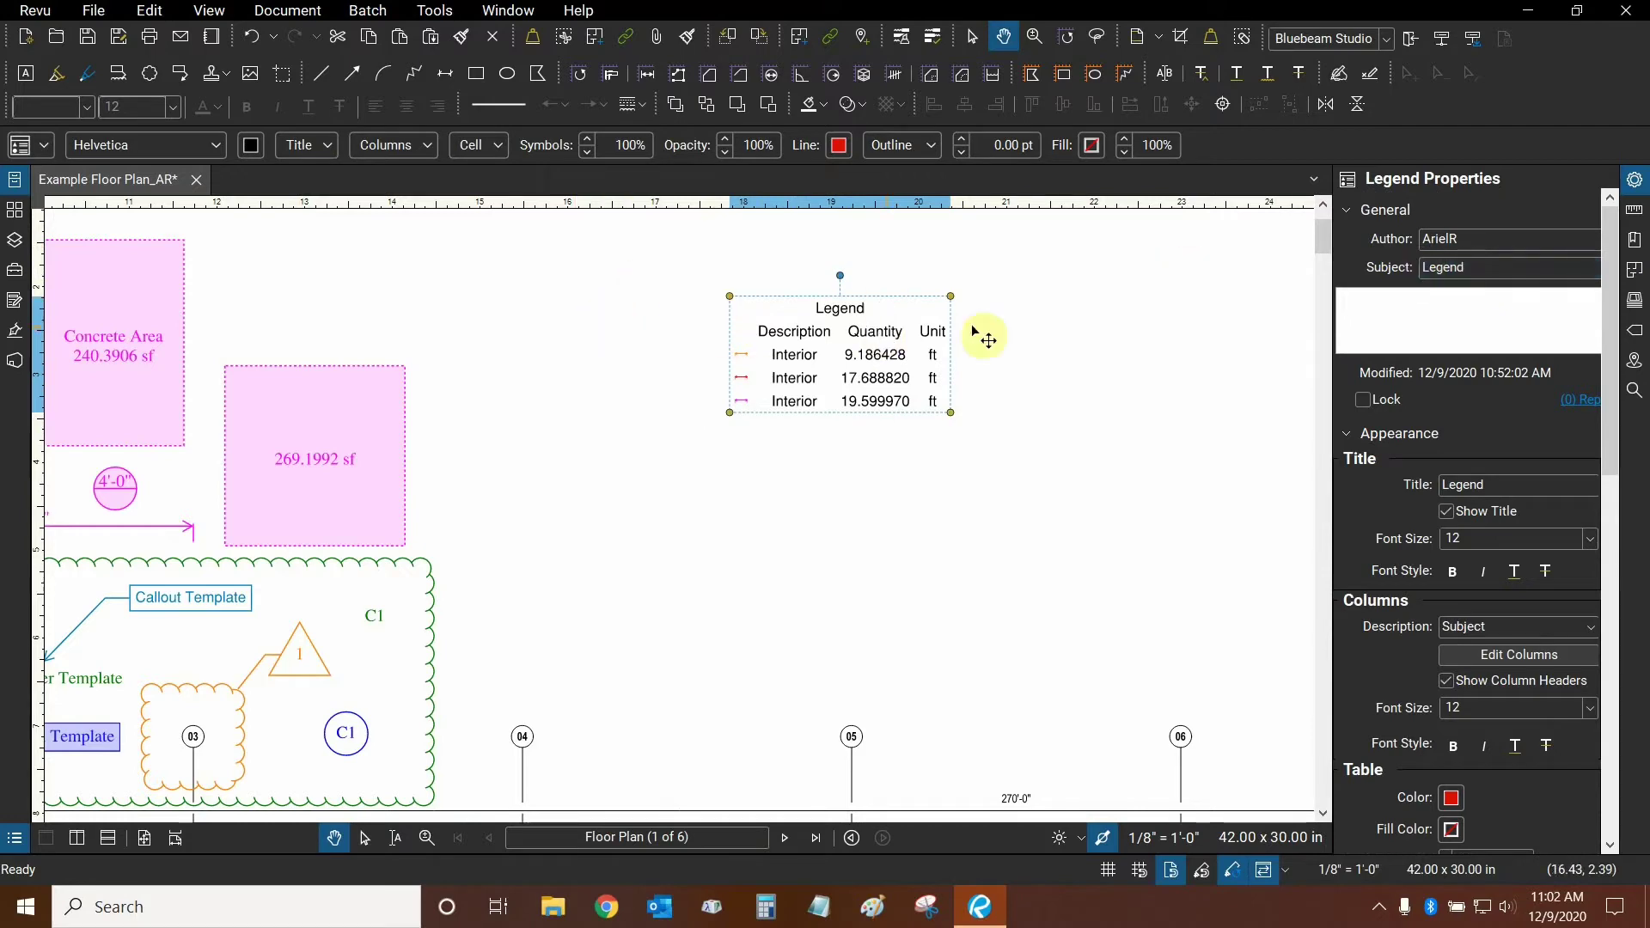
left_click(17, 273)
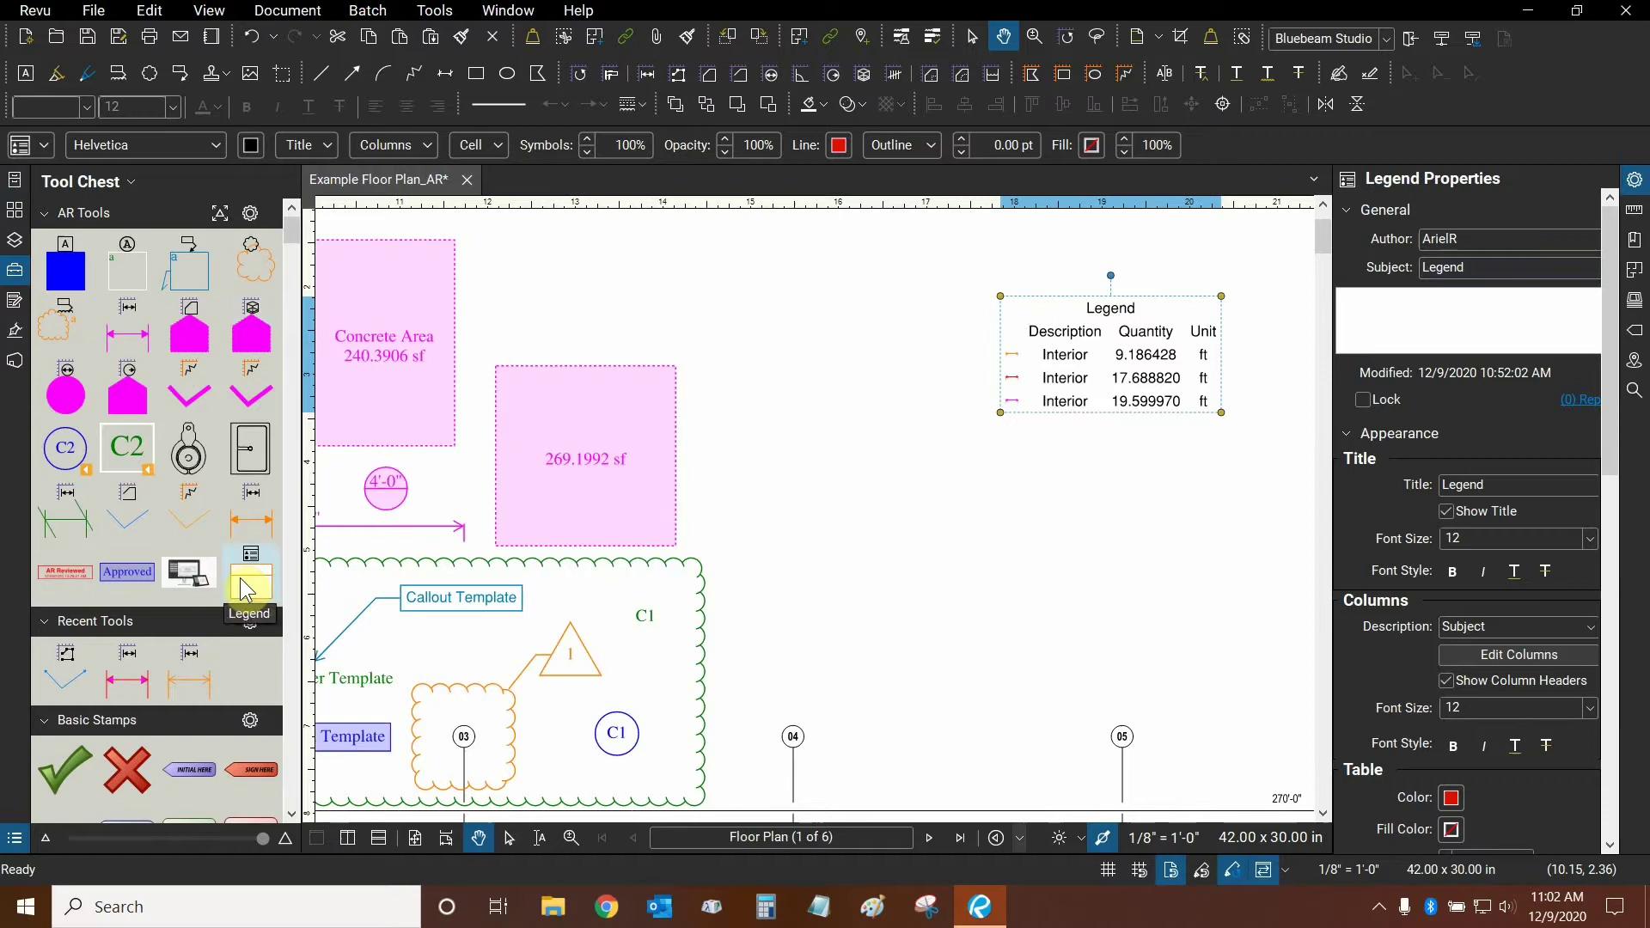
left_click(17, 271)
scroll(1615, 443, "down", 5)
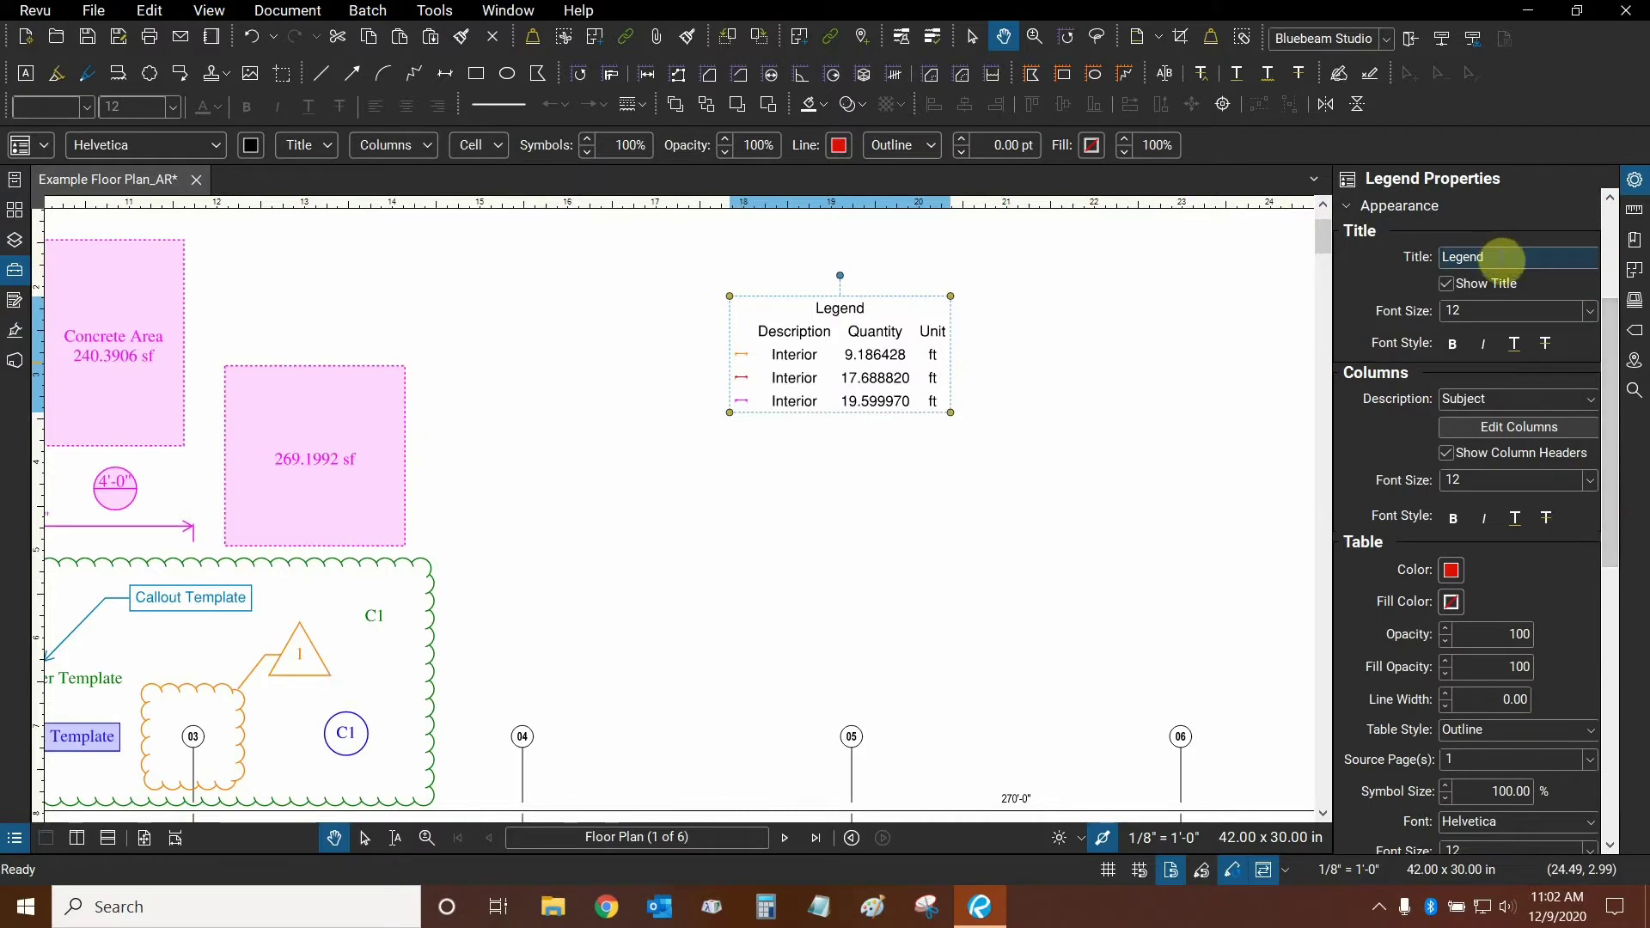
Step: Review the legend's Description column choices, keeping it set to Subject
left_click(1448, 303)
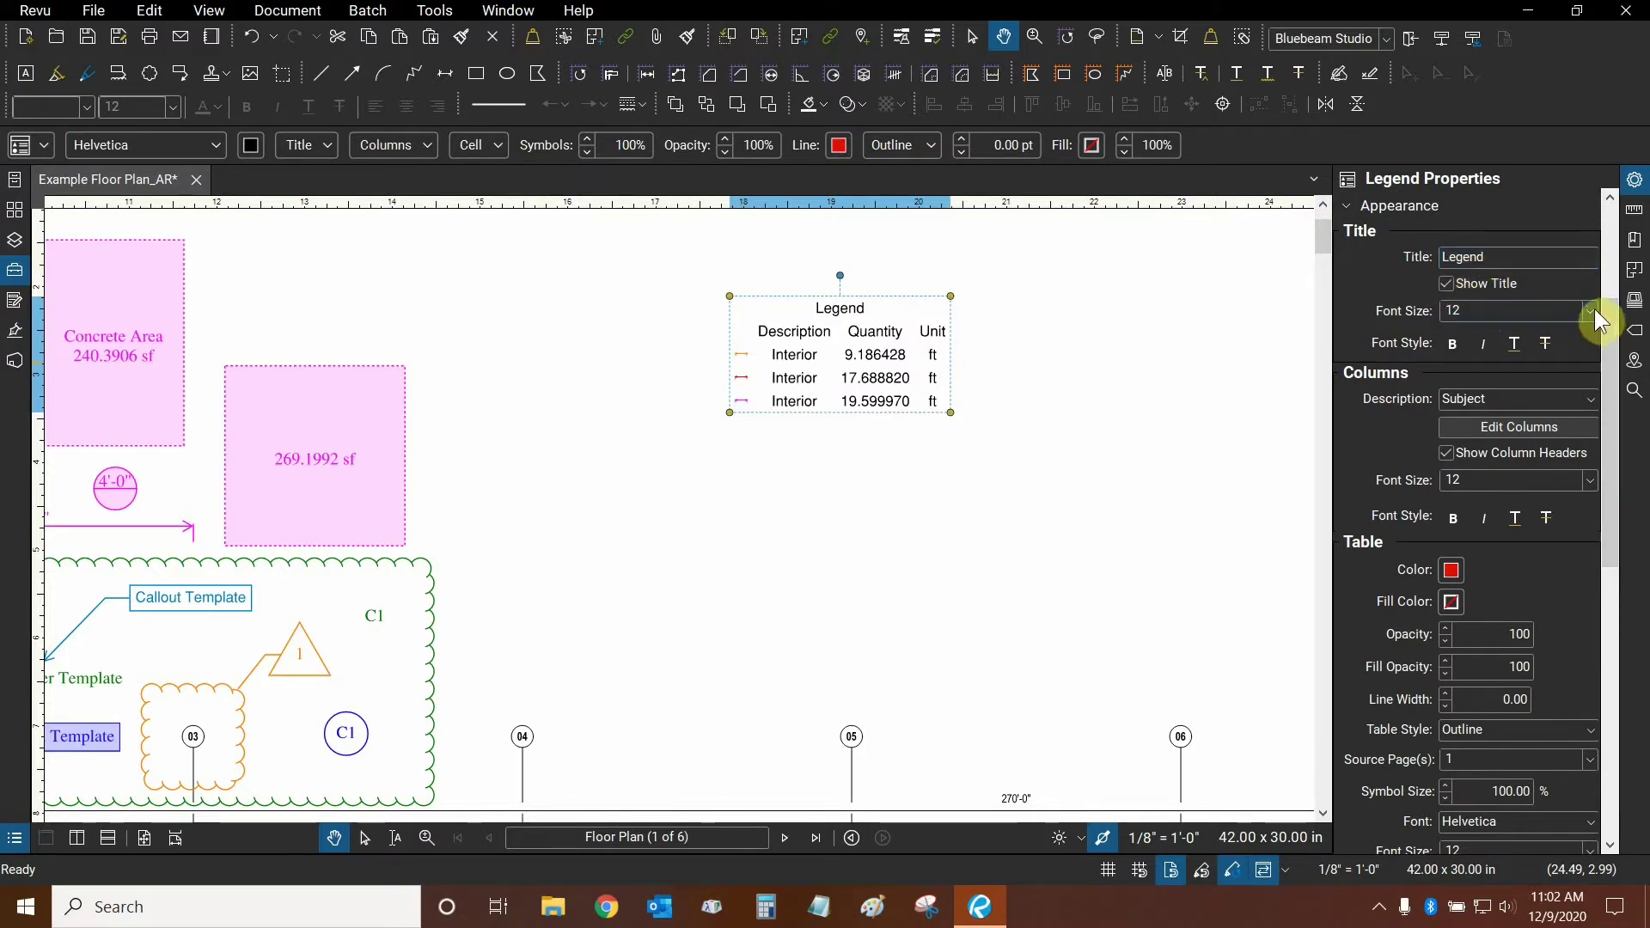
scroll(1609, 335, "down", 3)
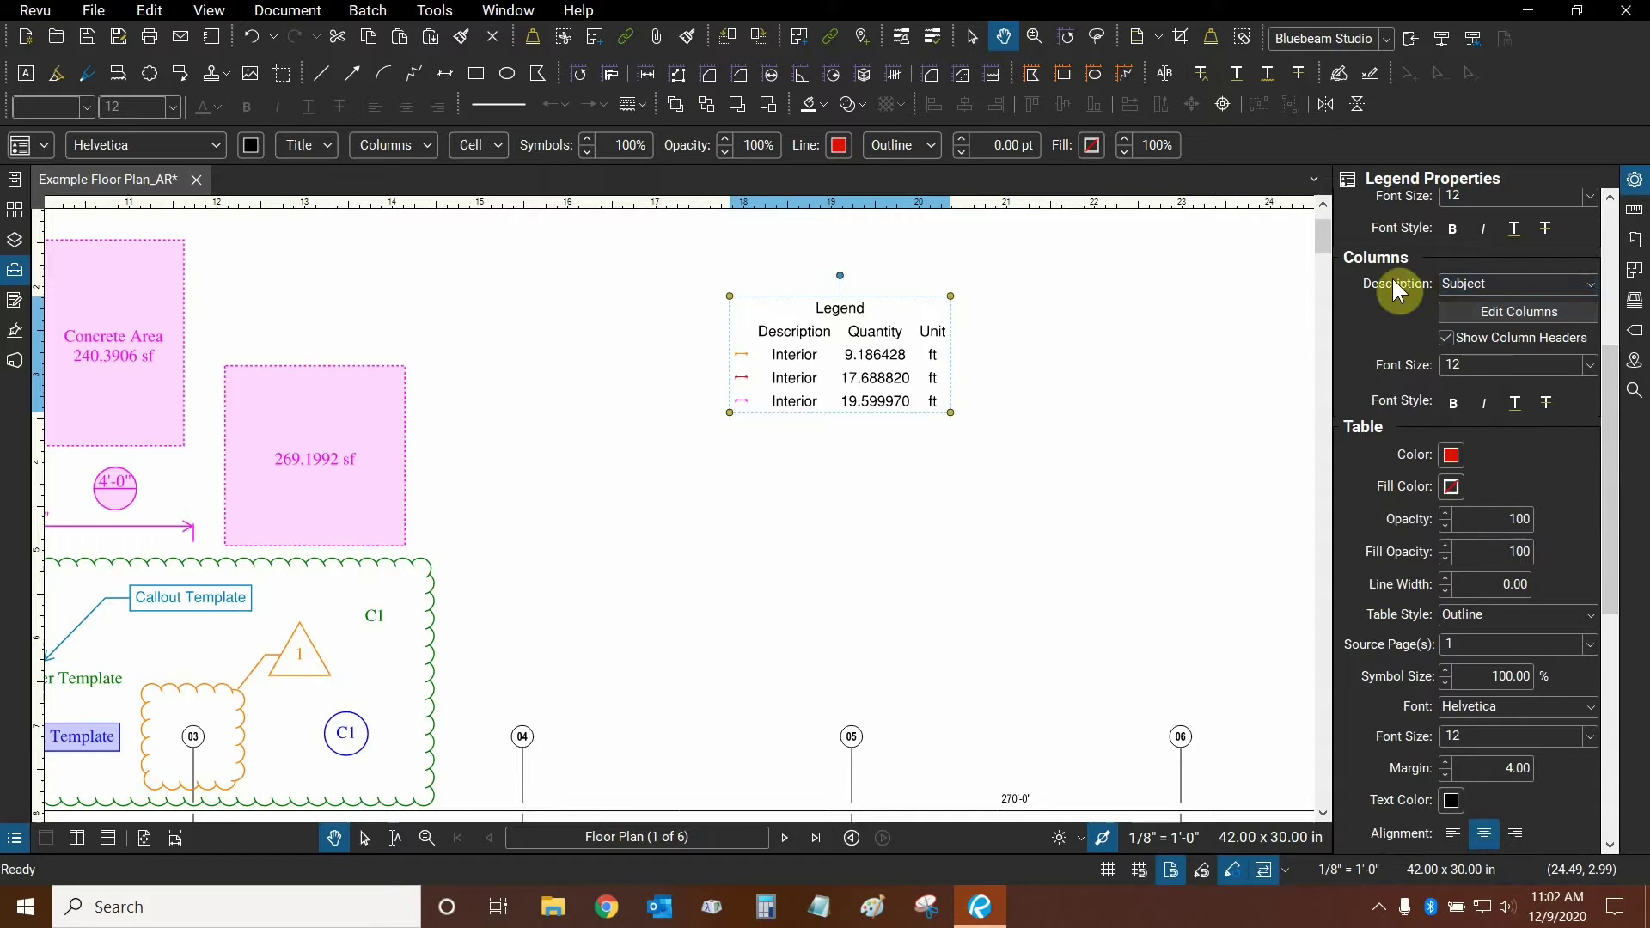
left_click(1536, 287)
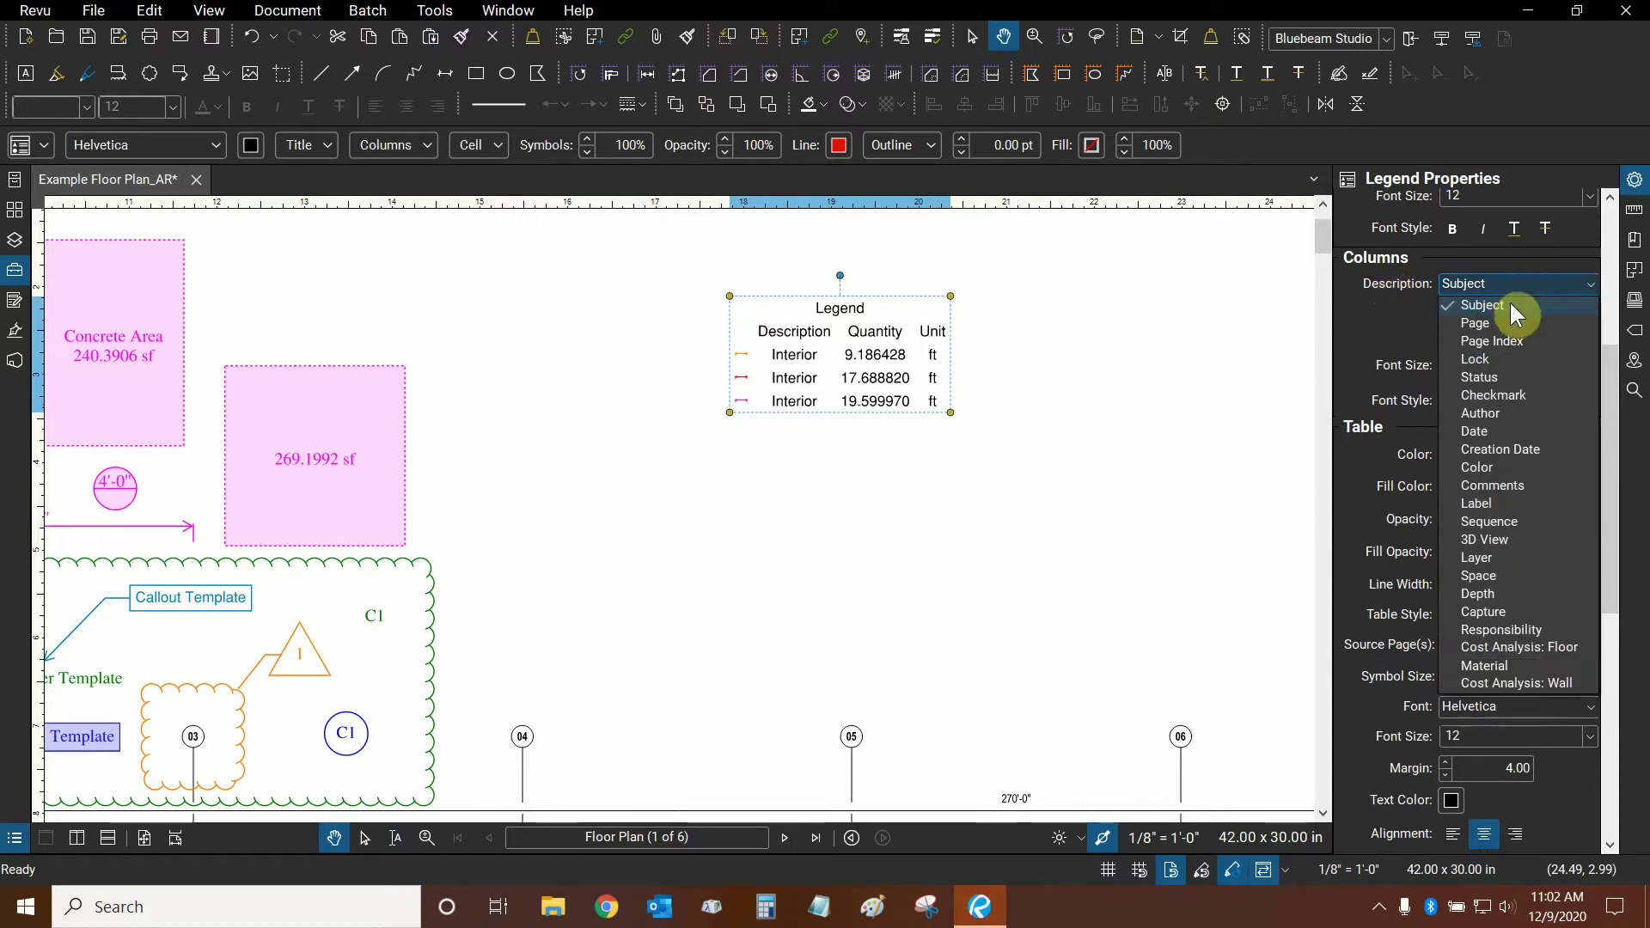
left_click(1380, 317)
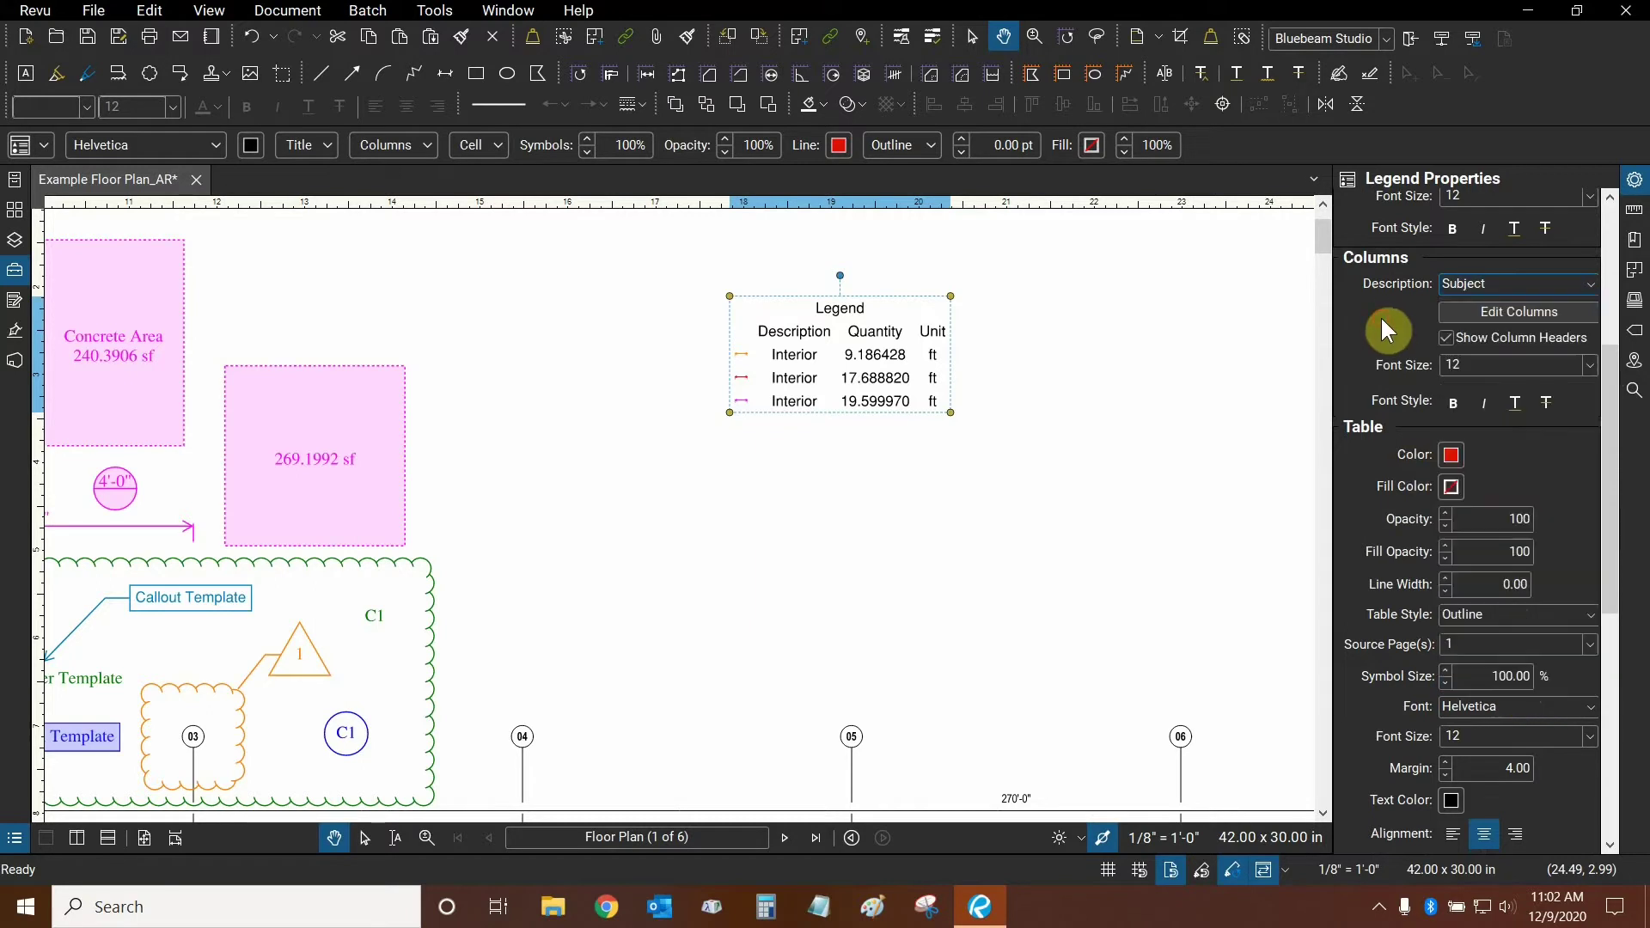
Step: Tick Cost Analysis: Wall Area and Material in the legend's column editor and apply
left_click(1470, 312)
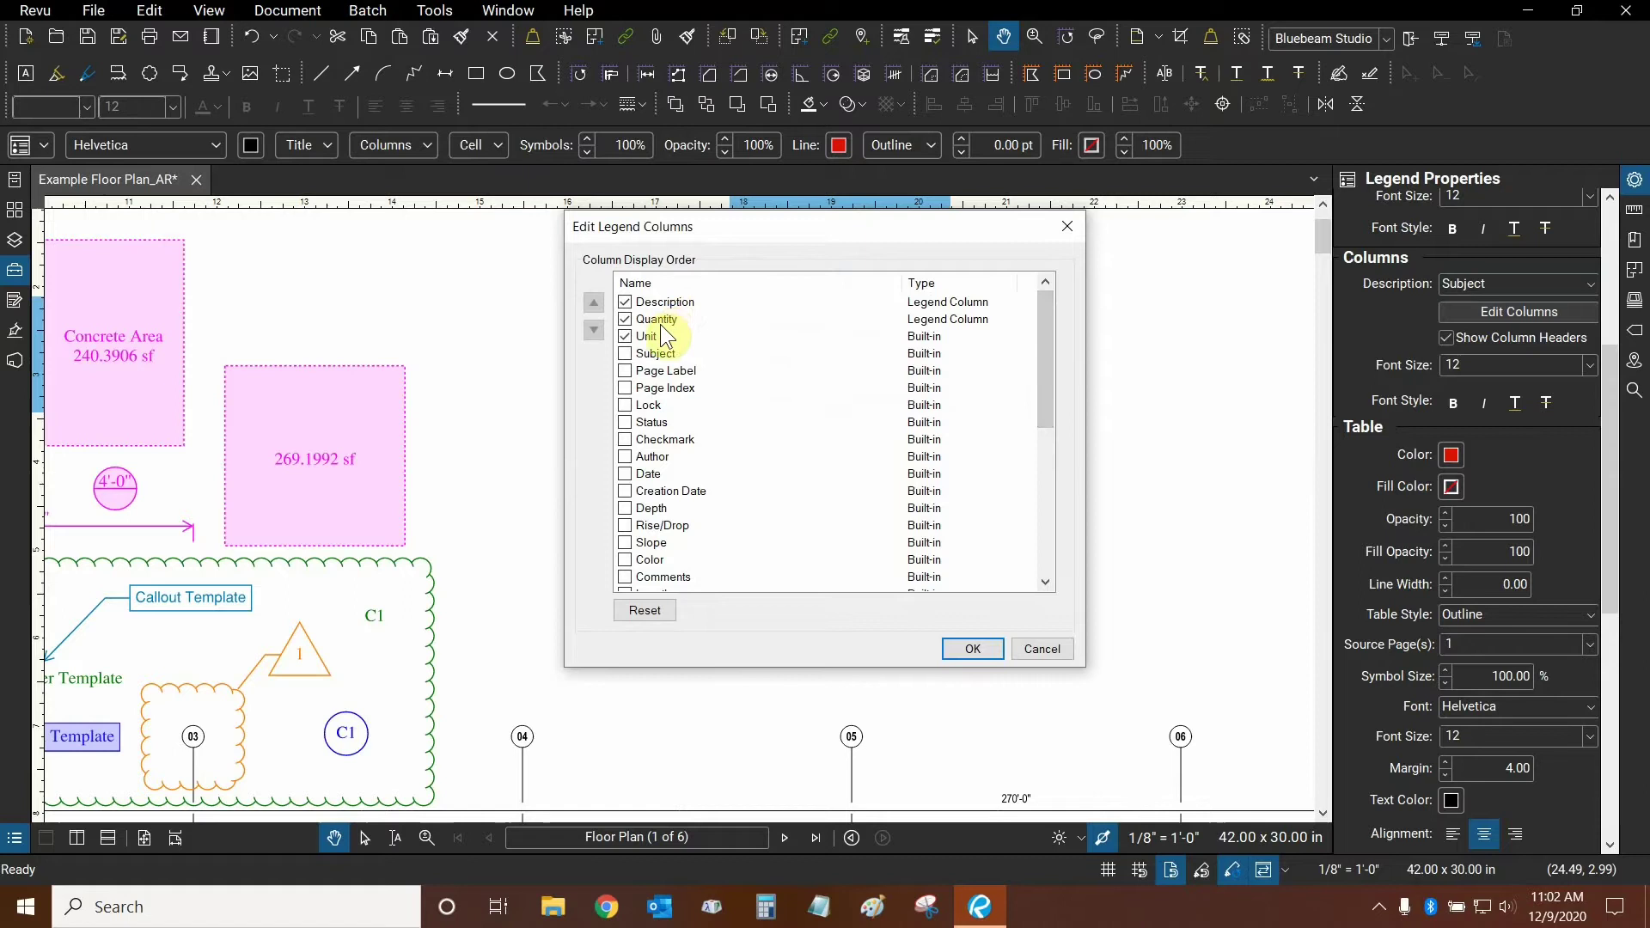
left_click_drag(1042, 352, 1049, 497)
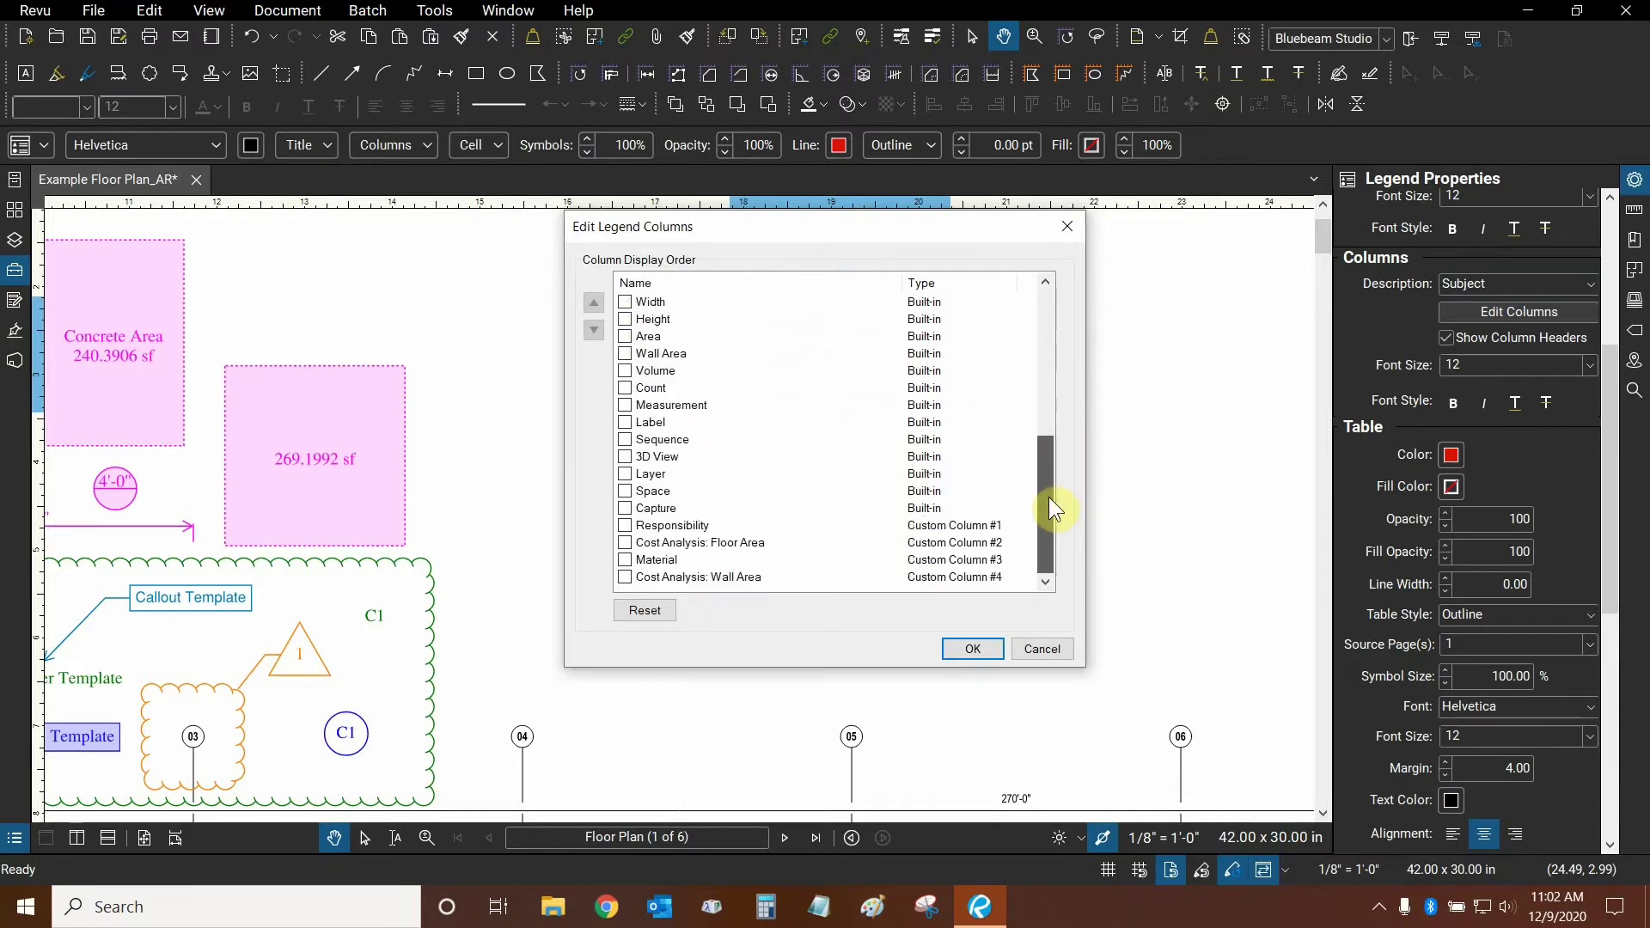
left_click(626, 576)
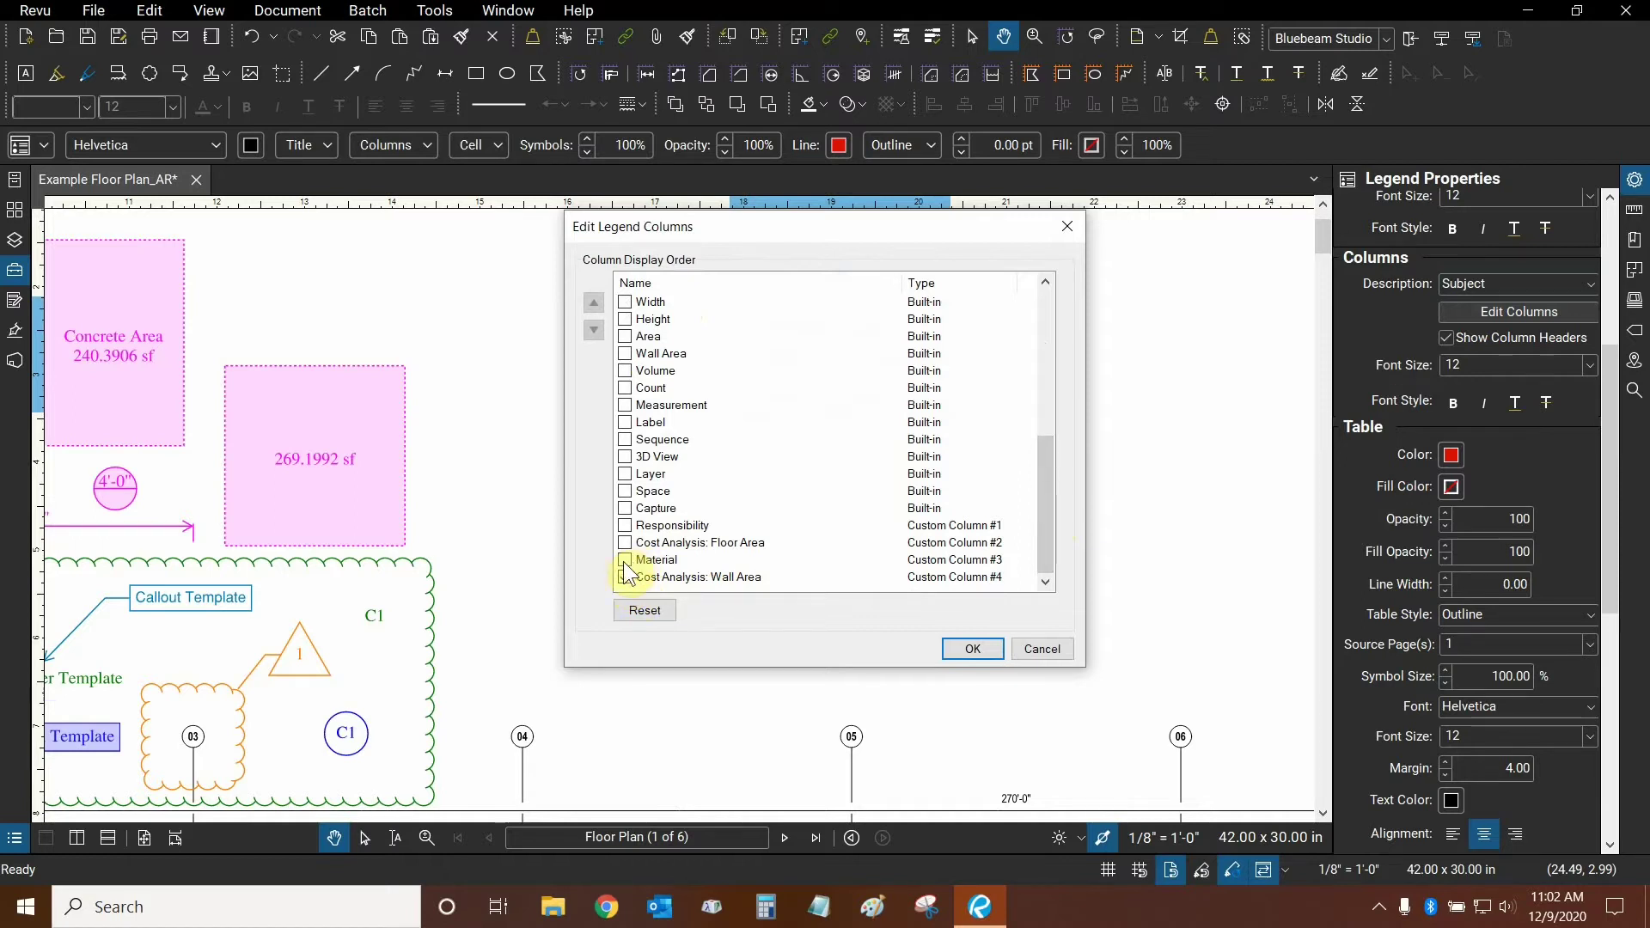
left_click(625, 560)
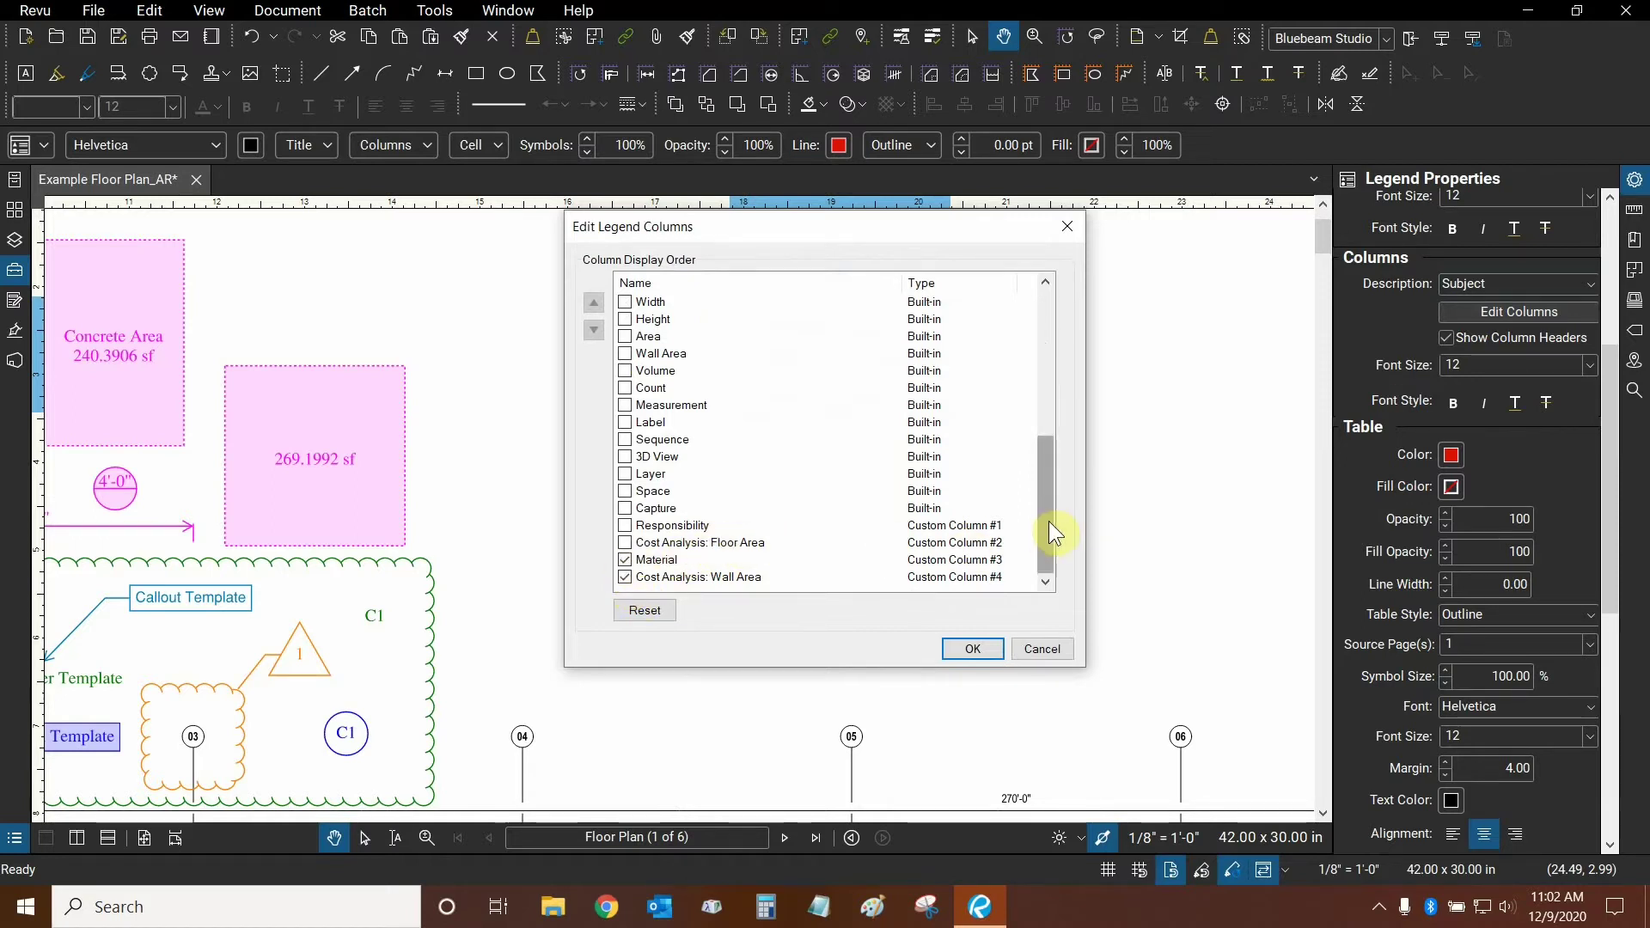
left_click_drag(1048, 518, 1051, 329)
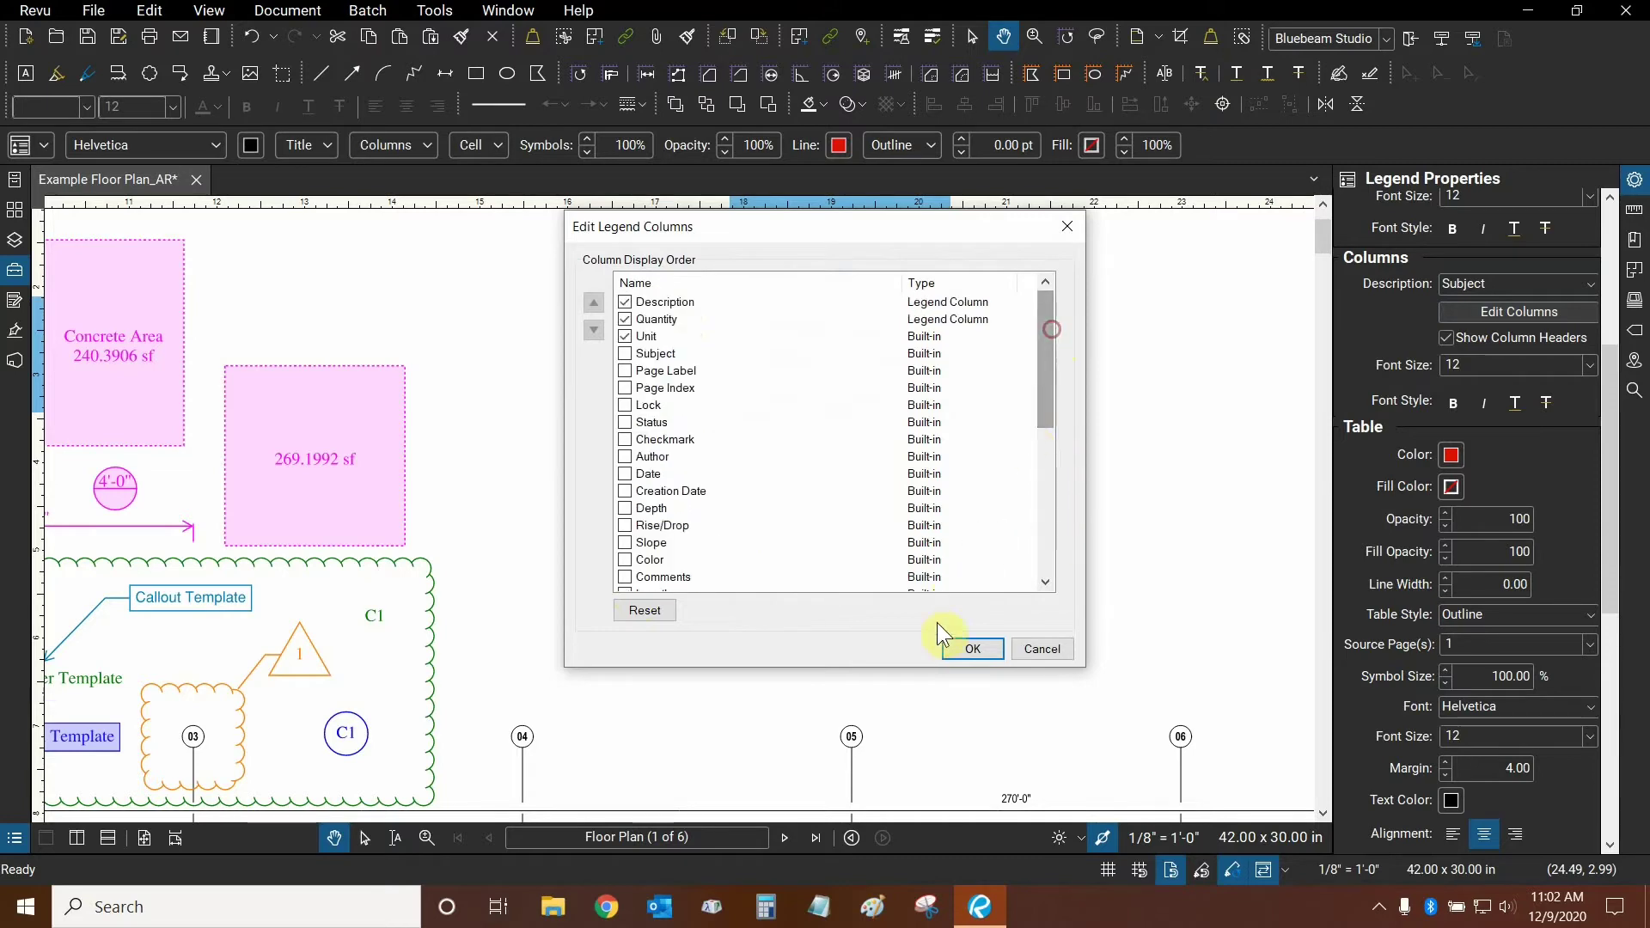
left_click(994, 650)
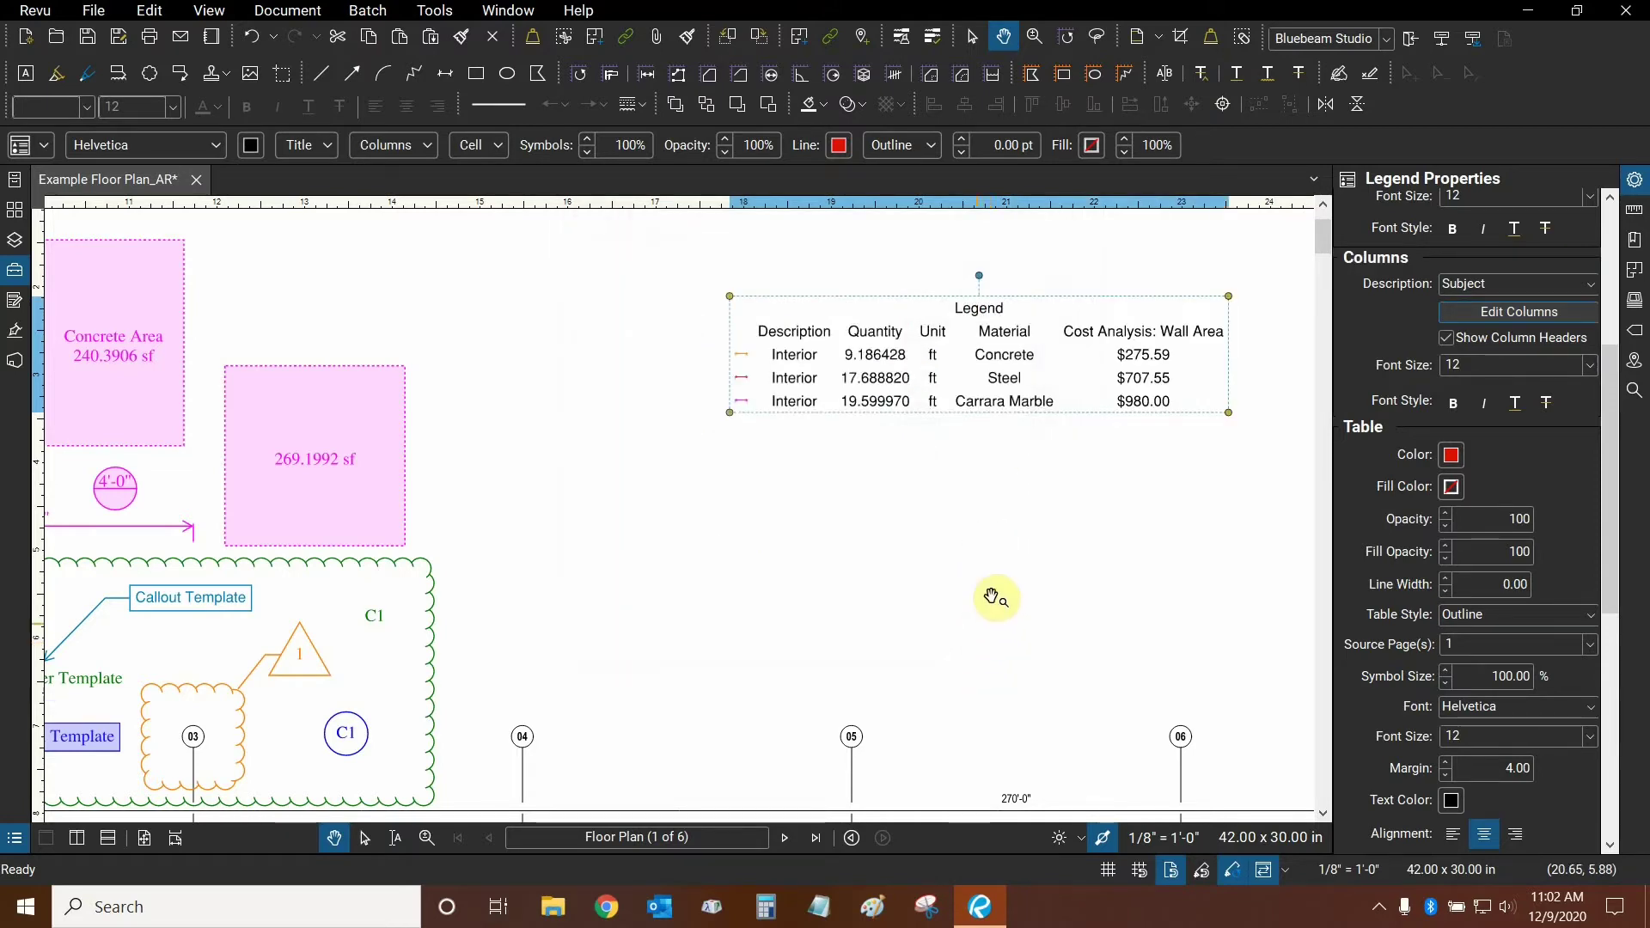
left_click_drag(1172, 495, 478, 541)
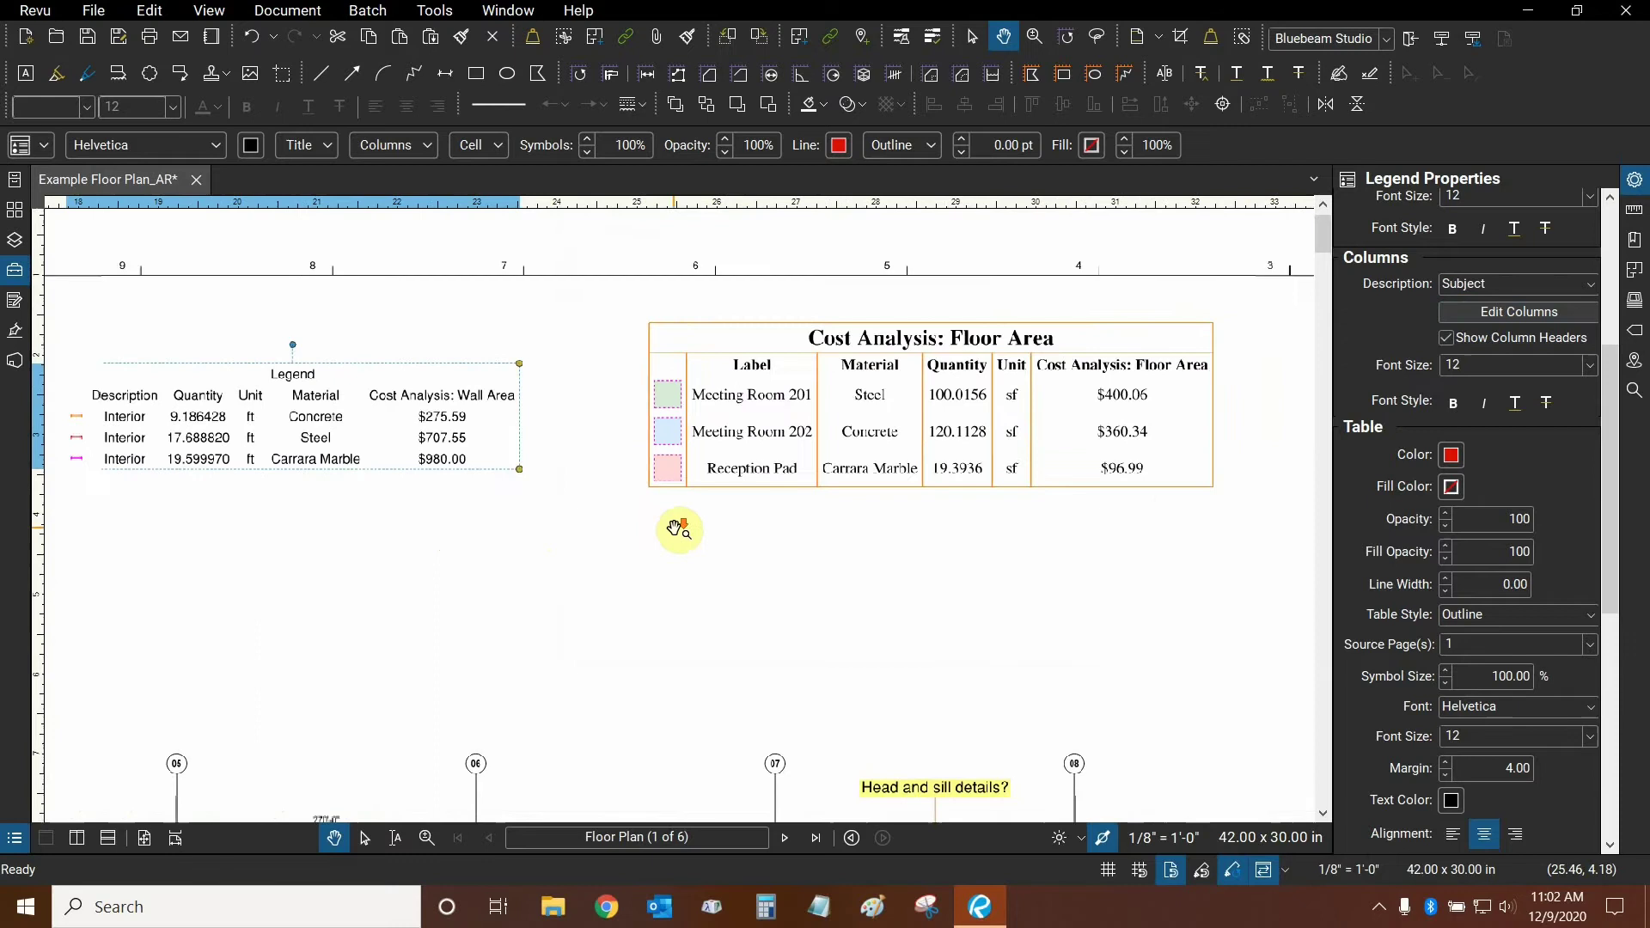
left_click_drag(677, 526, 733, 526)
scroll(733, 527, "down", 1)
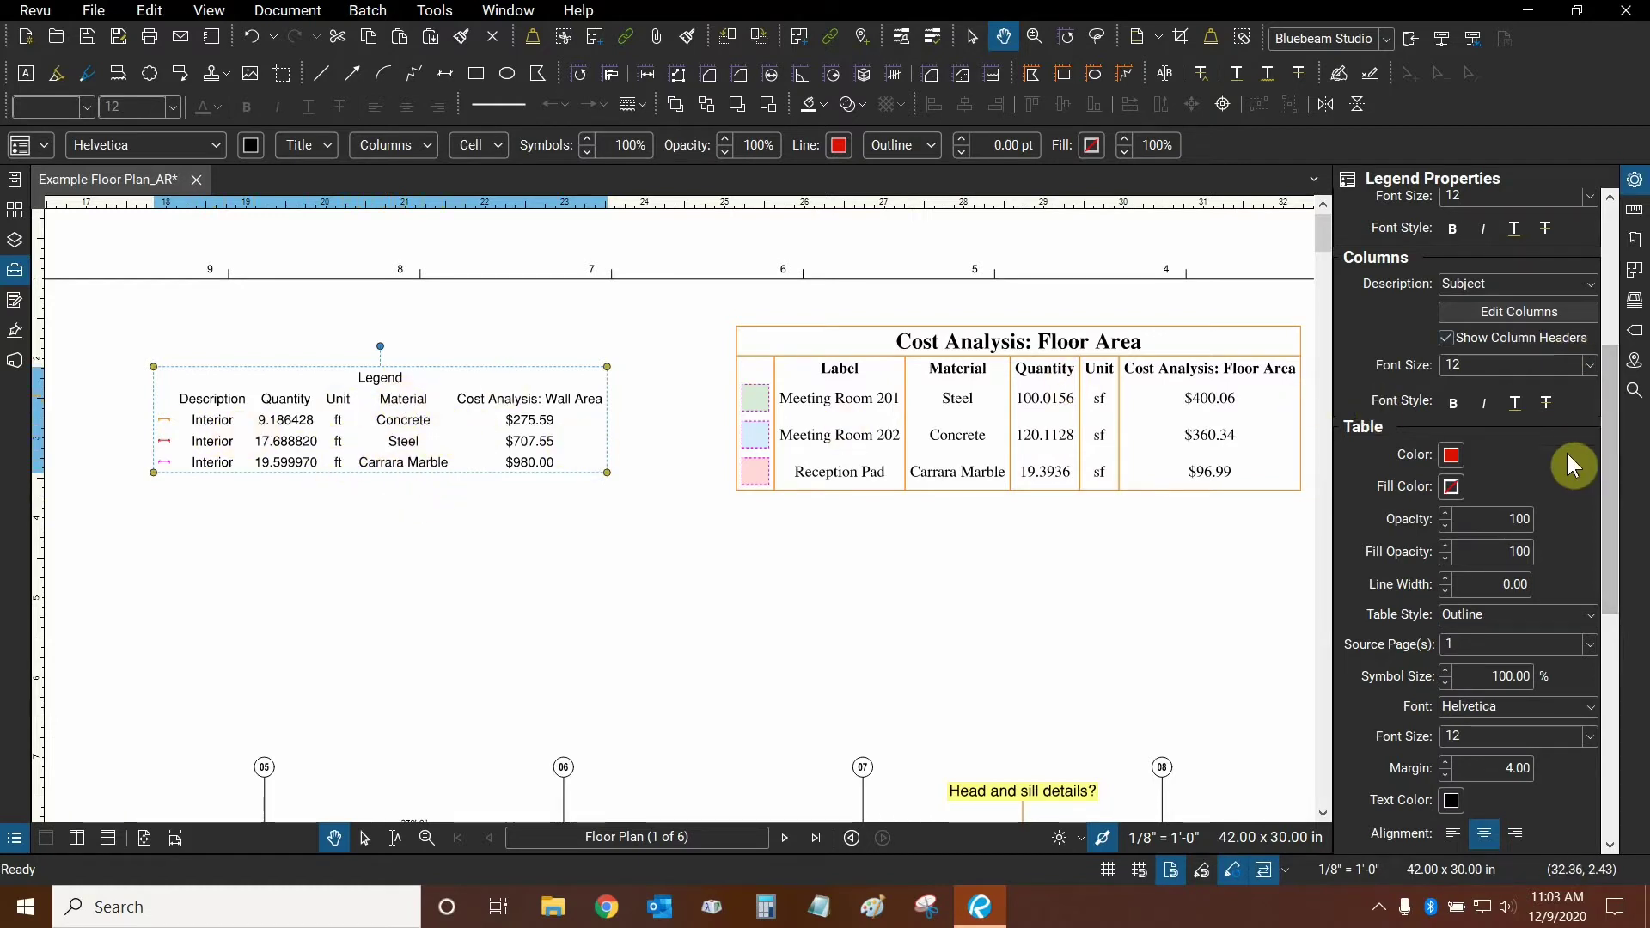
Step: Replace the legend's Description column with the Label column
left_click(1559, 311)
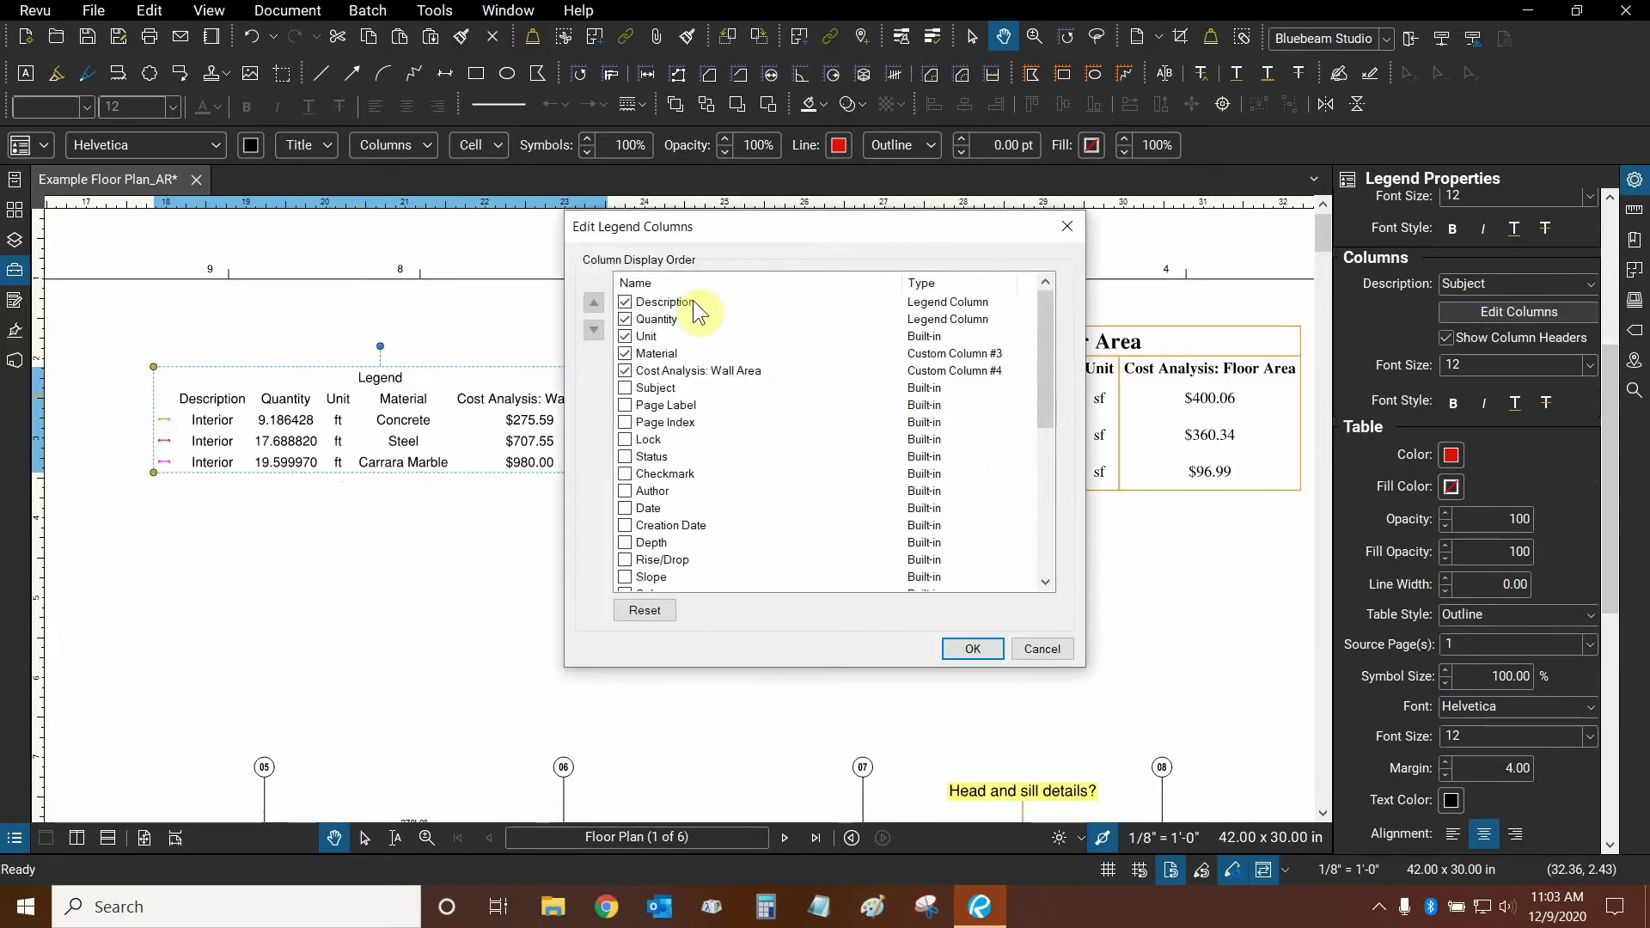
left_click(625, 302)
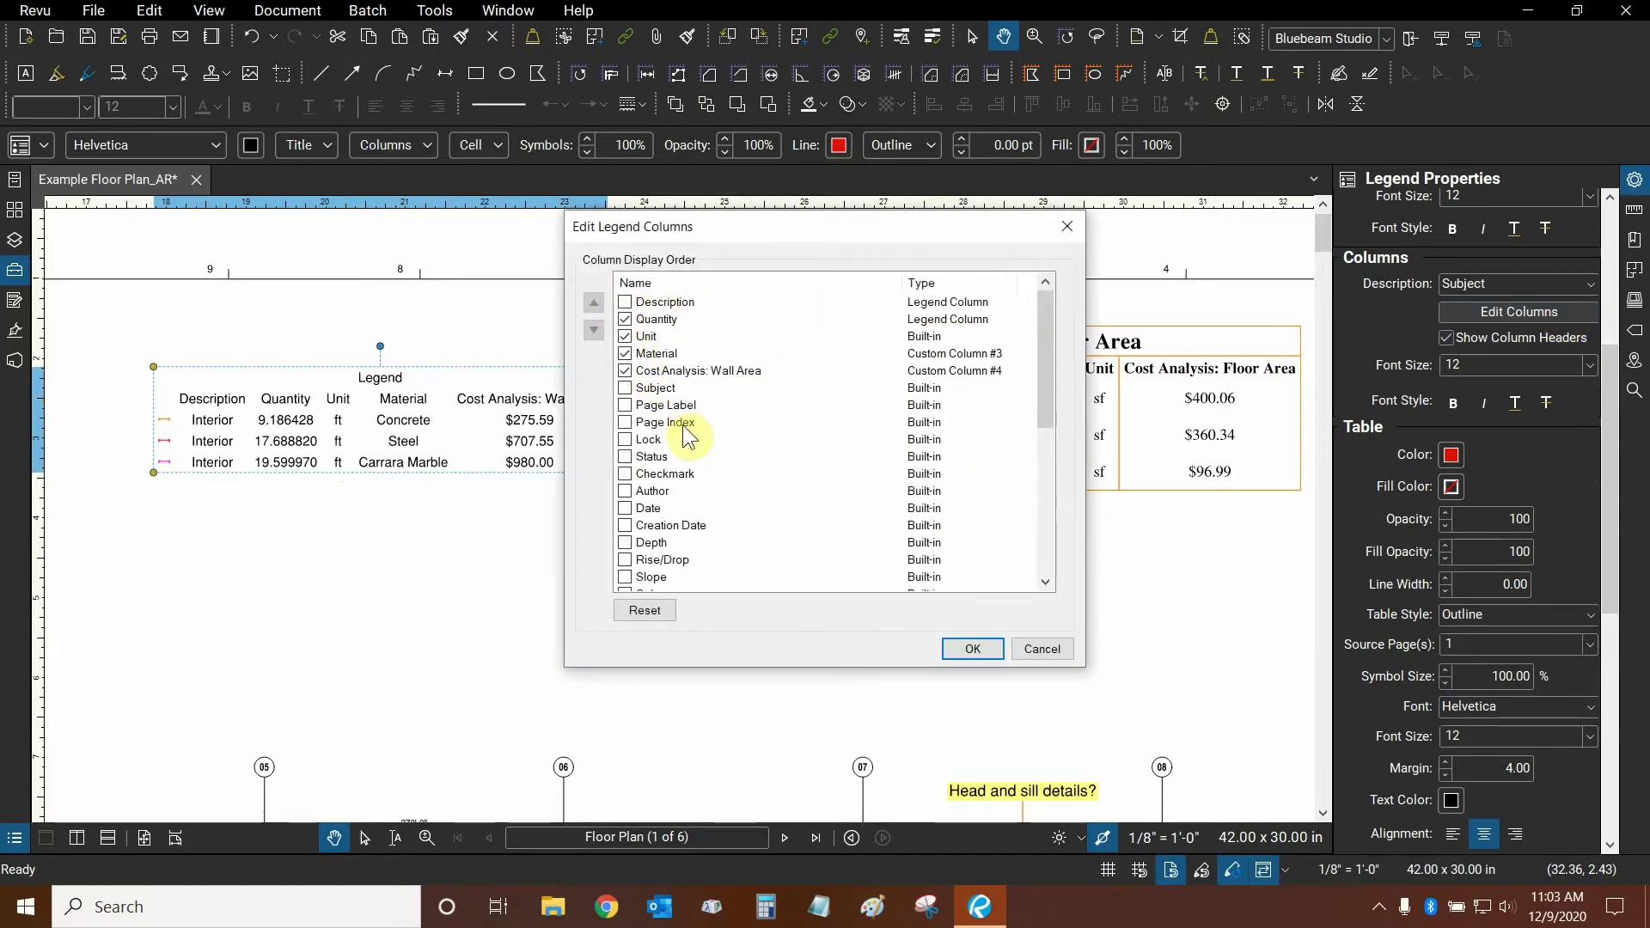
left_click_drag(1049, 361, 1029, 516)
left_click(625, 456)
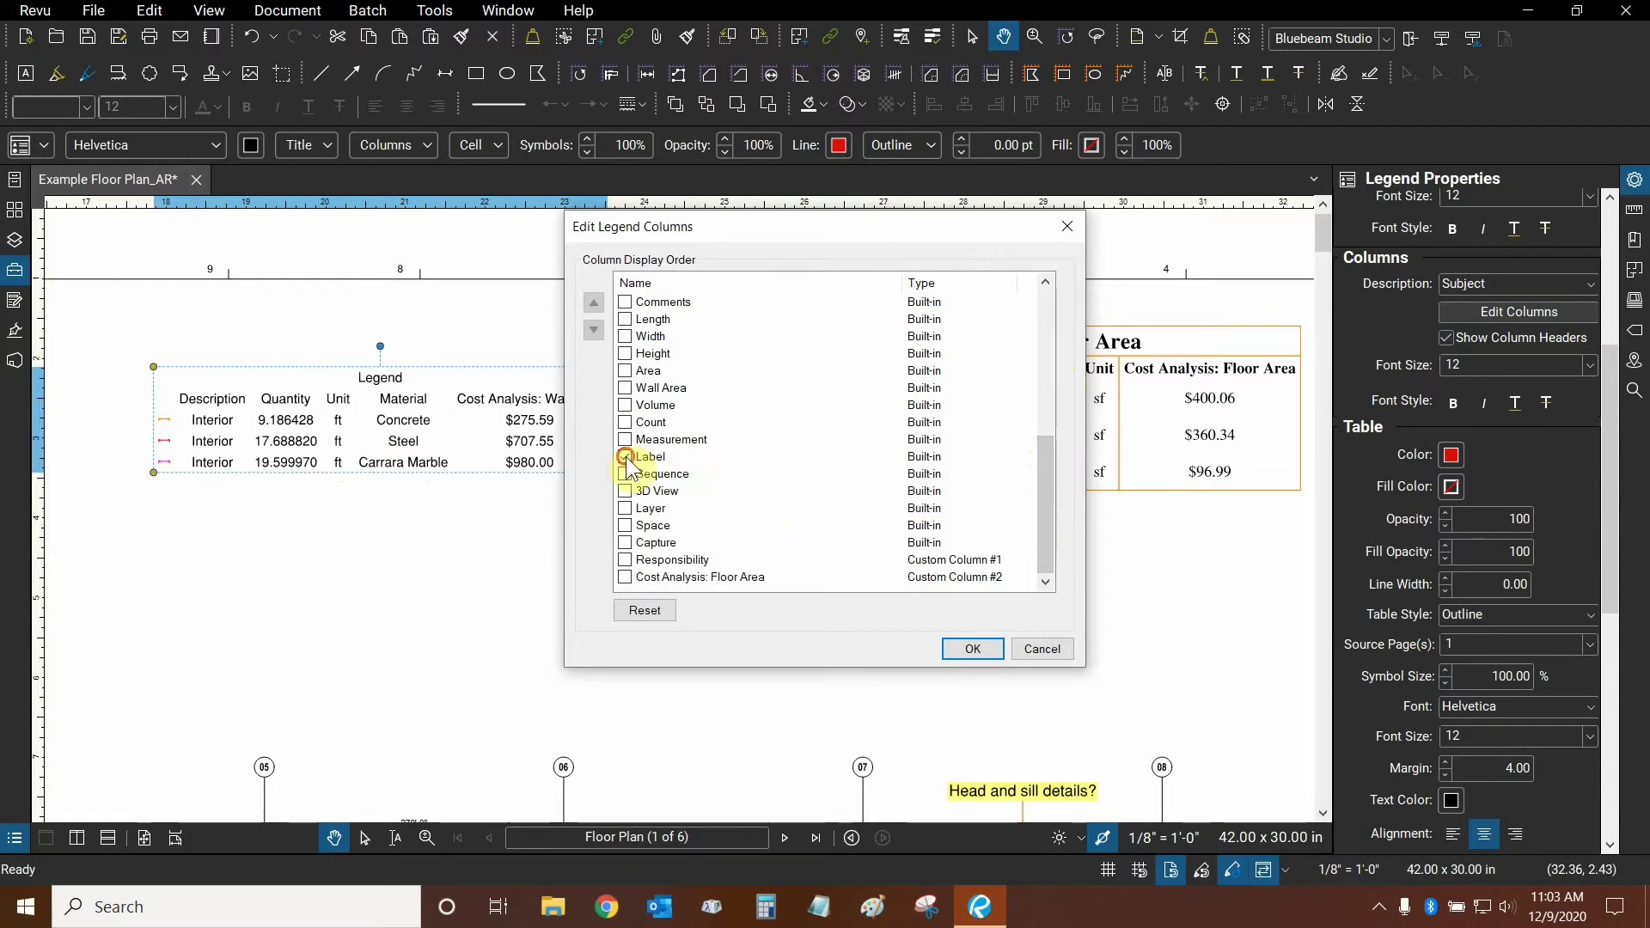
left_click(972, 649)
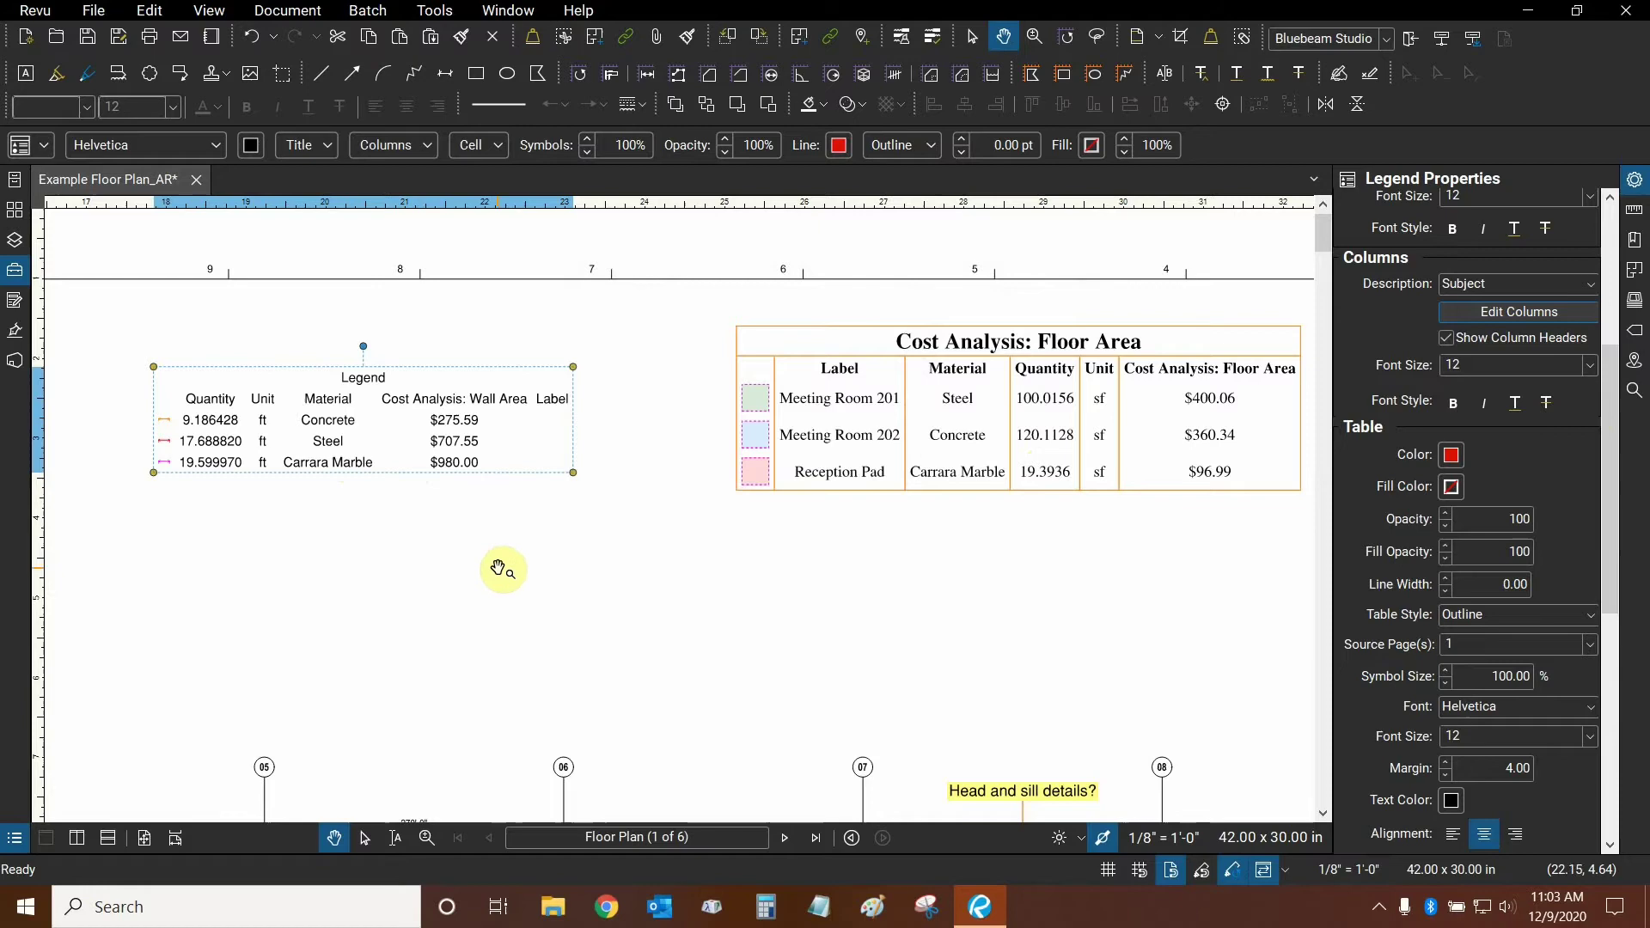
Step: Move the Label column up to first place in the legend
left_click(1542, 312)
mouse_move(1057, 350)
left_mouse_down()
mouse_move(1068, 526)
mouse_move(1063, 324)
left_mouse_up()
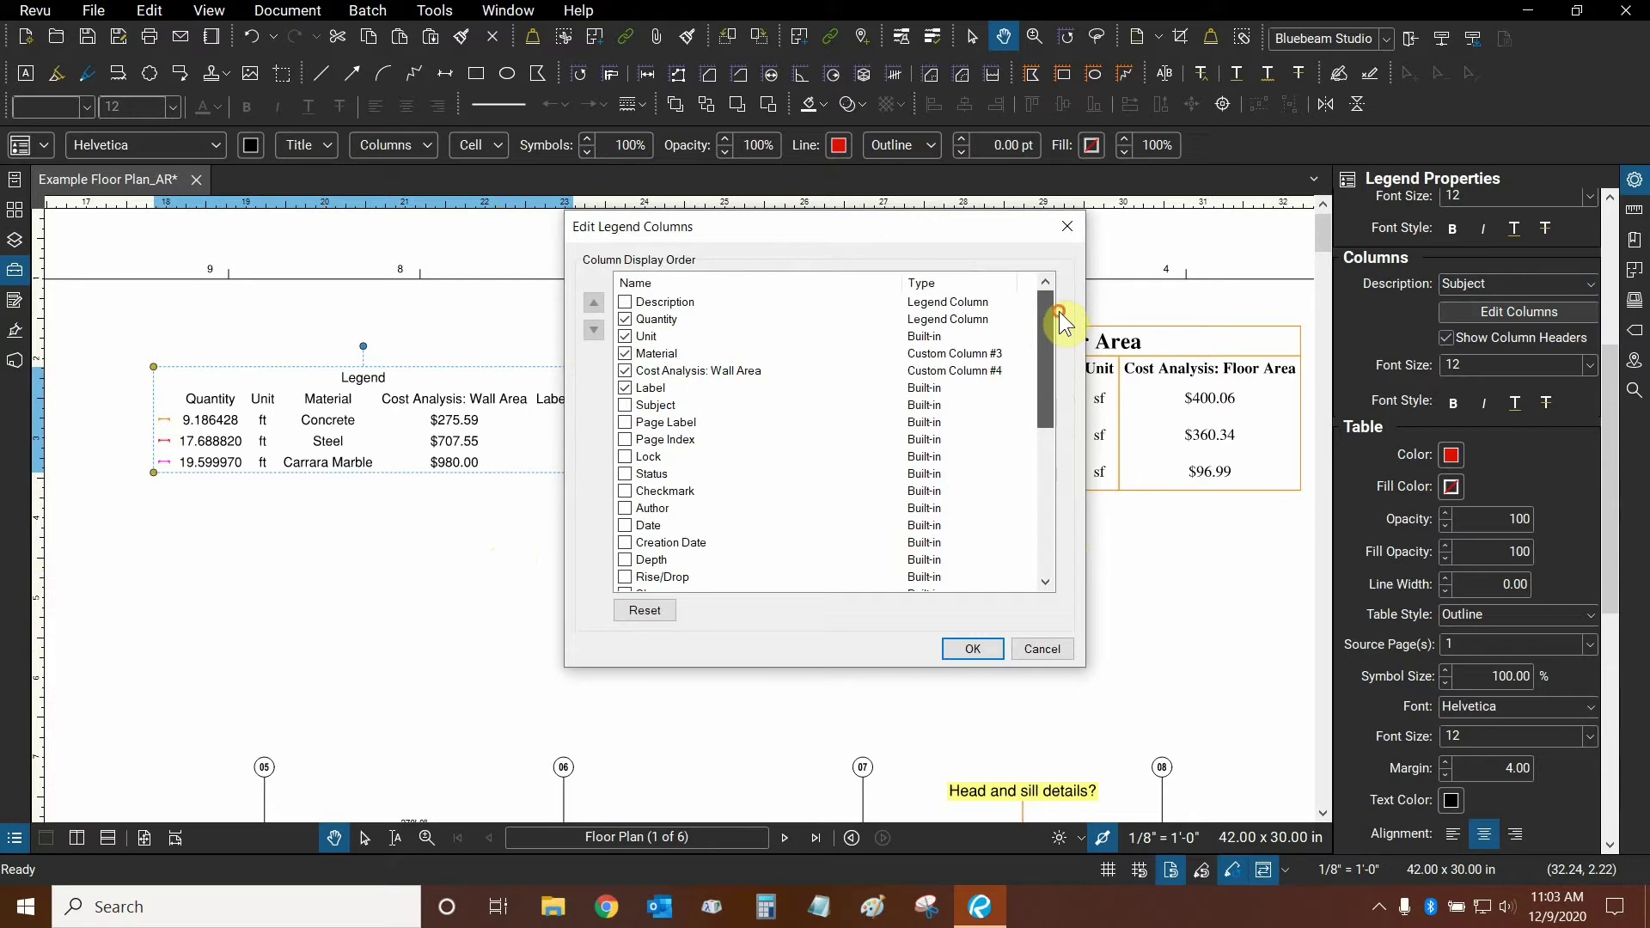
left_click(650, 388)
left_click(595, 305)
left_click(595, 305)
left_click(595, 305)
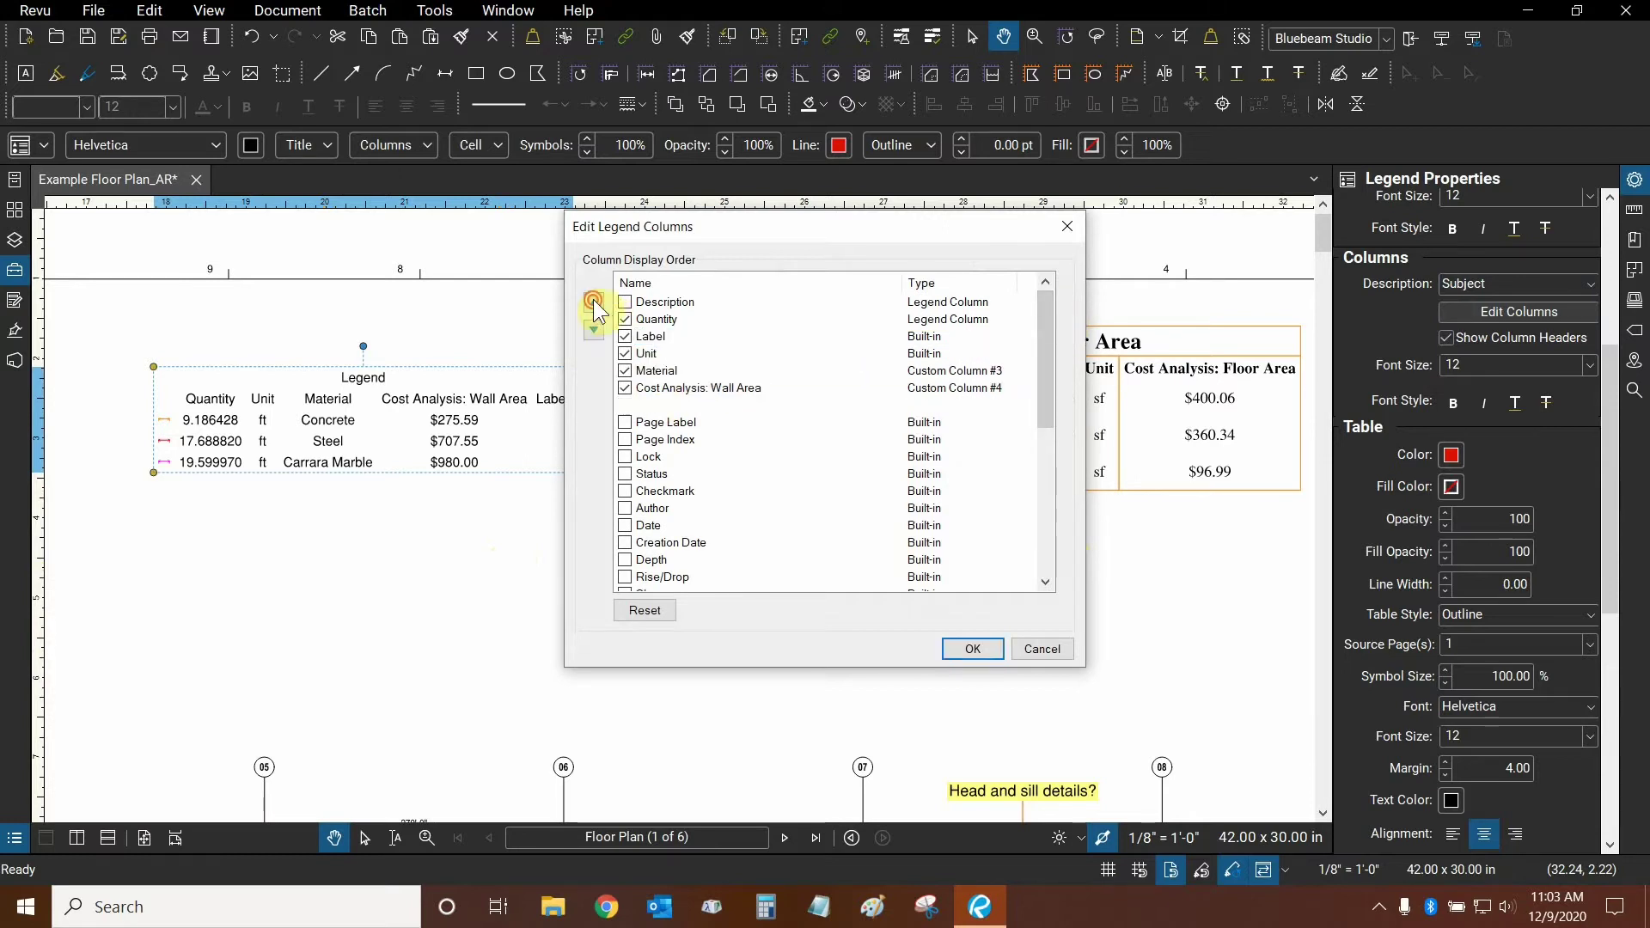
left_click(595, 305)
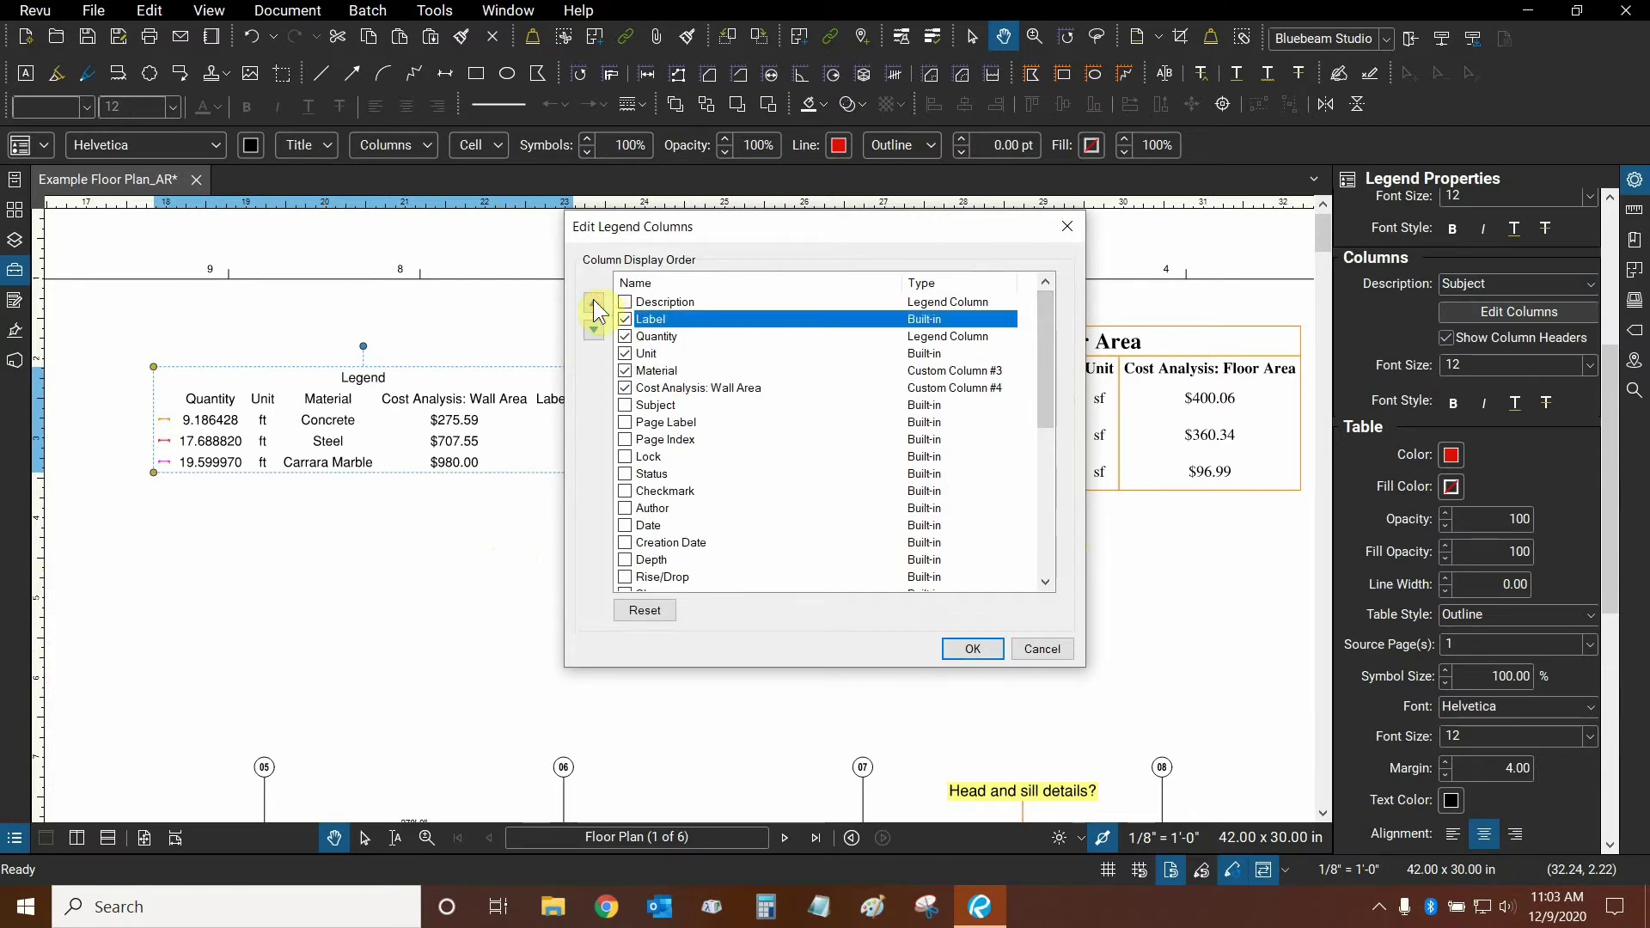
left_click(980, 651)
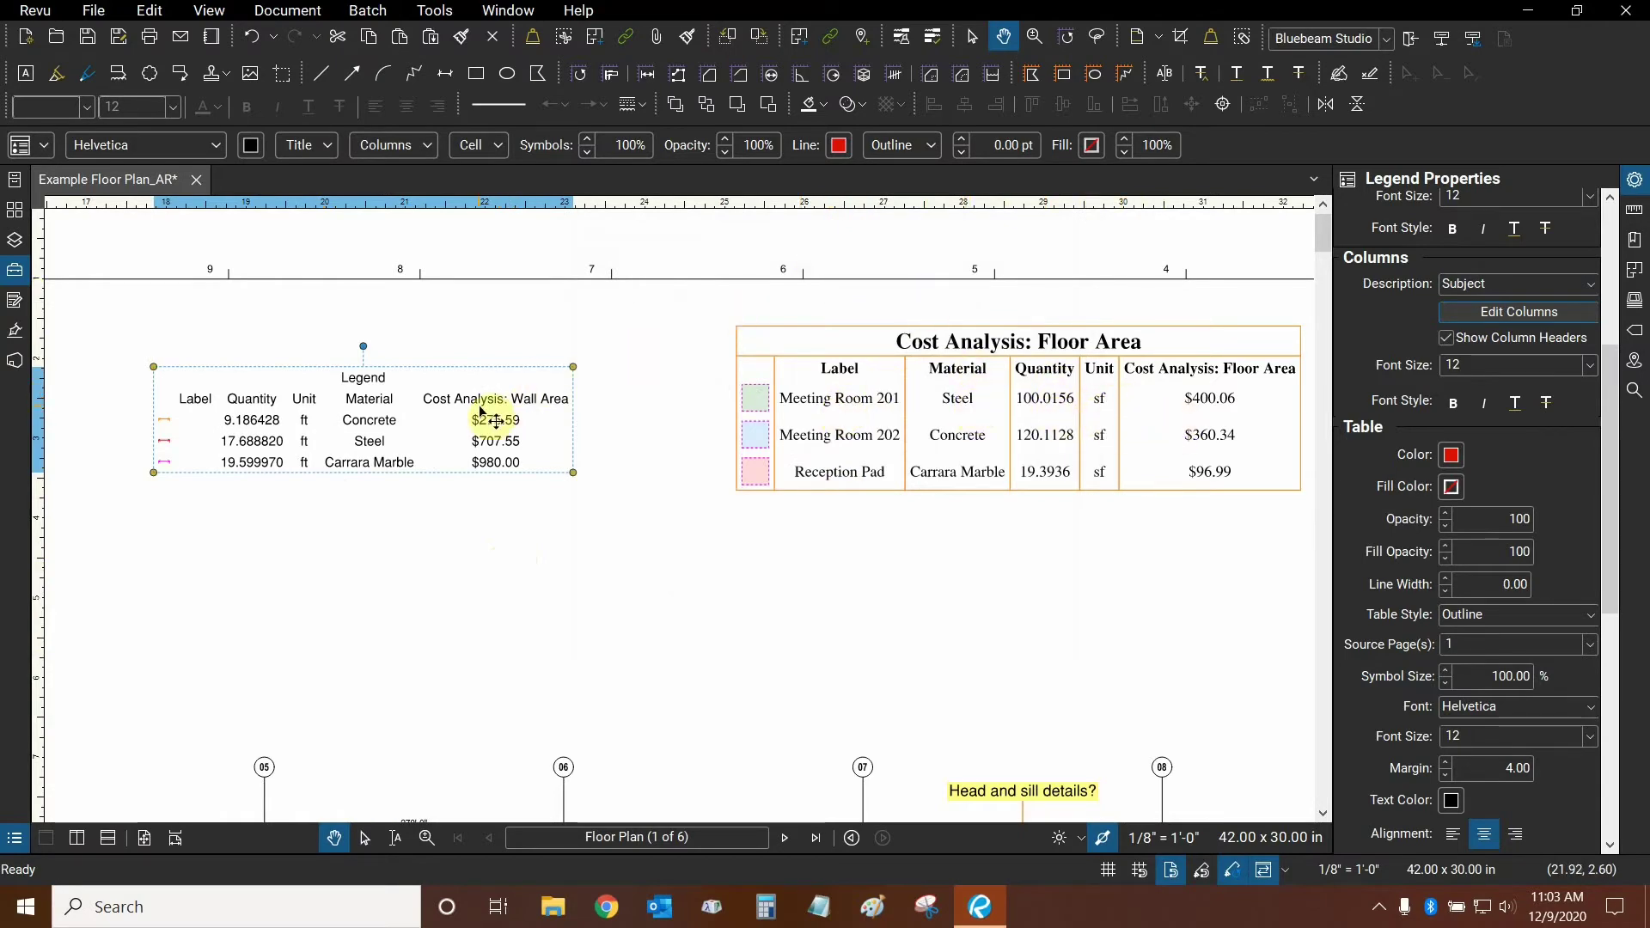
Step: Move Material ahead of Quantity, keeping Unit after Quantity
left_click(1542, 312)
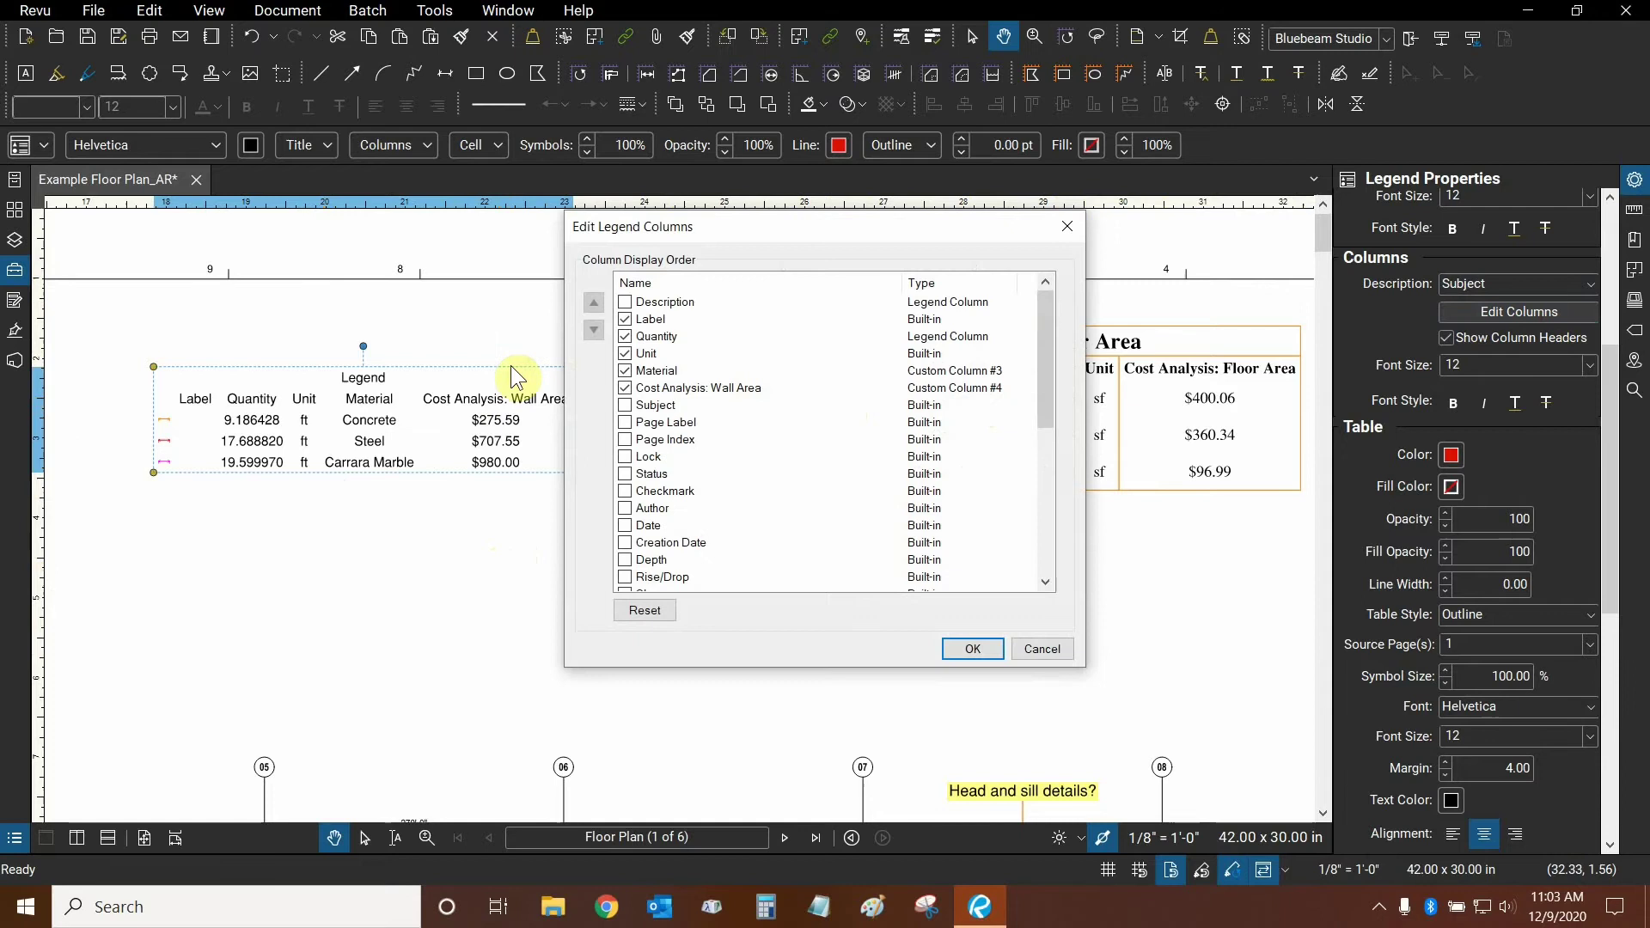
left_click(653, 370)
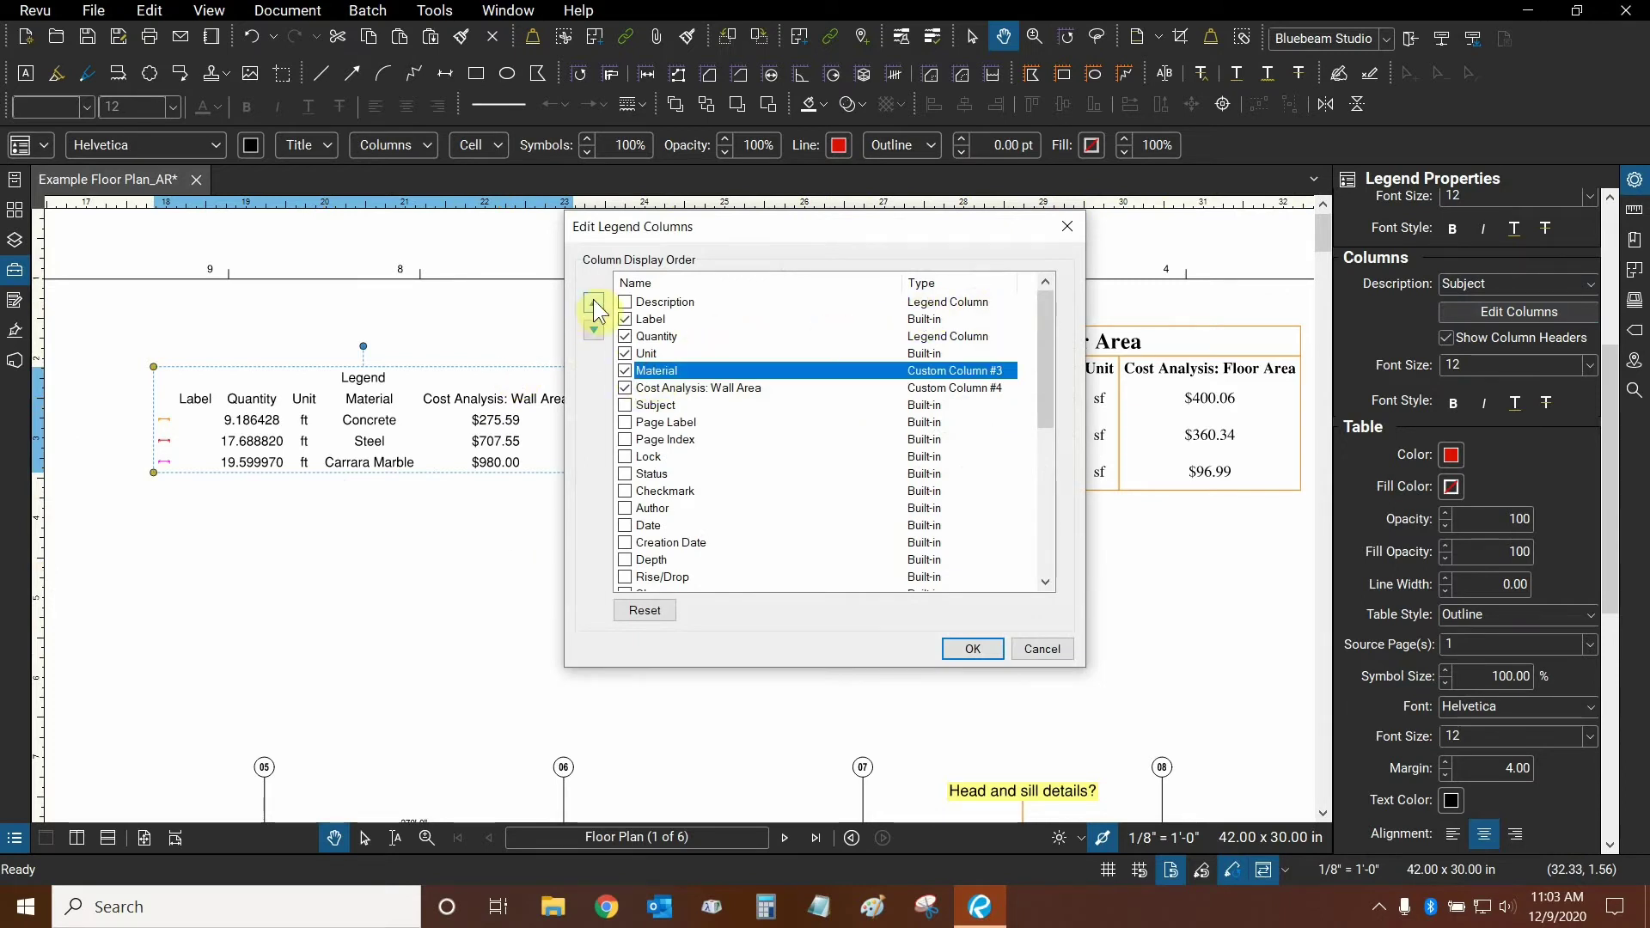
left_click(593, 303)
left_click(655, 371)
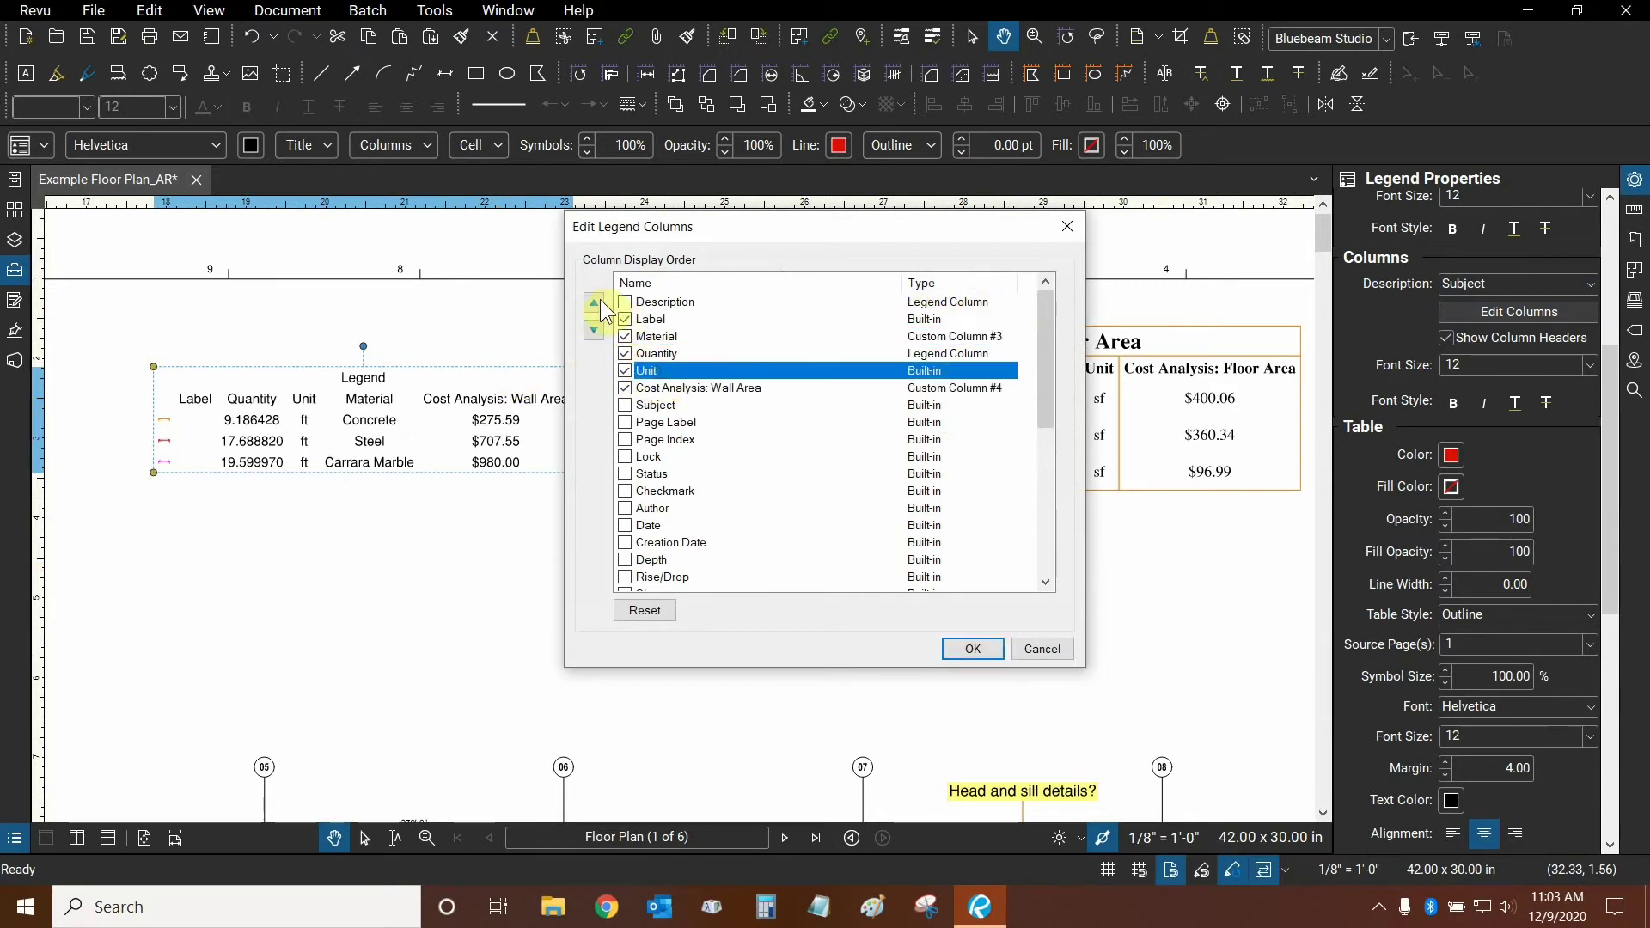
left_click(594, 303)
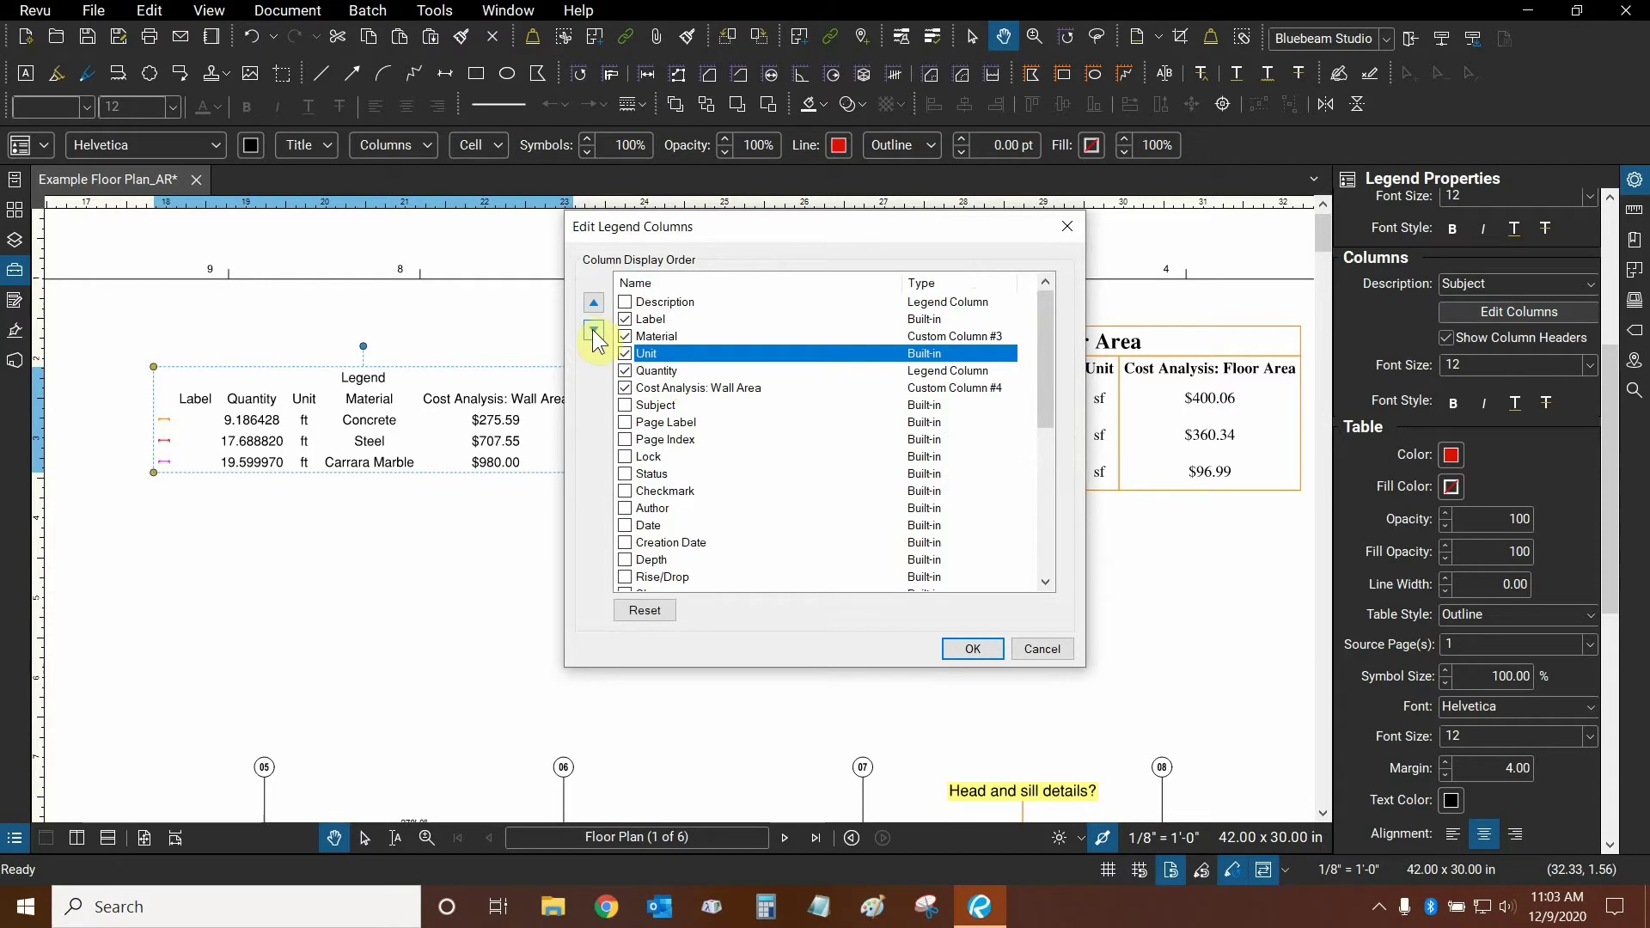
left_click(594, 332)
left_click(972, 648)
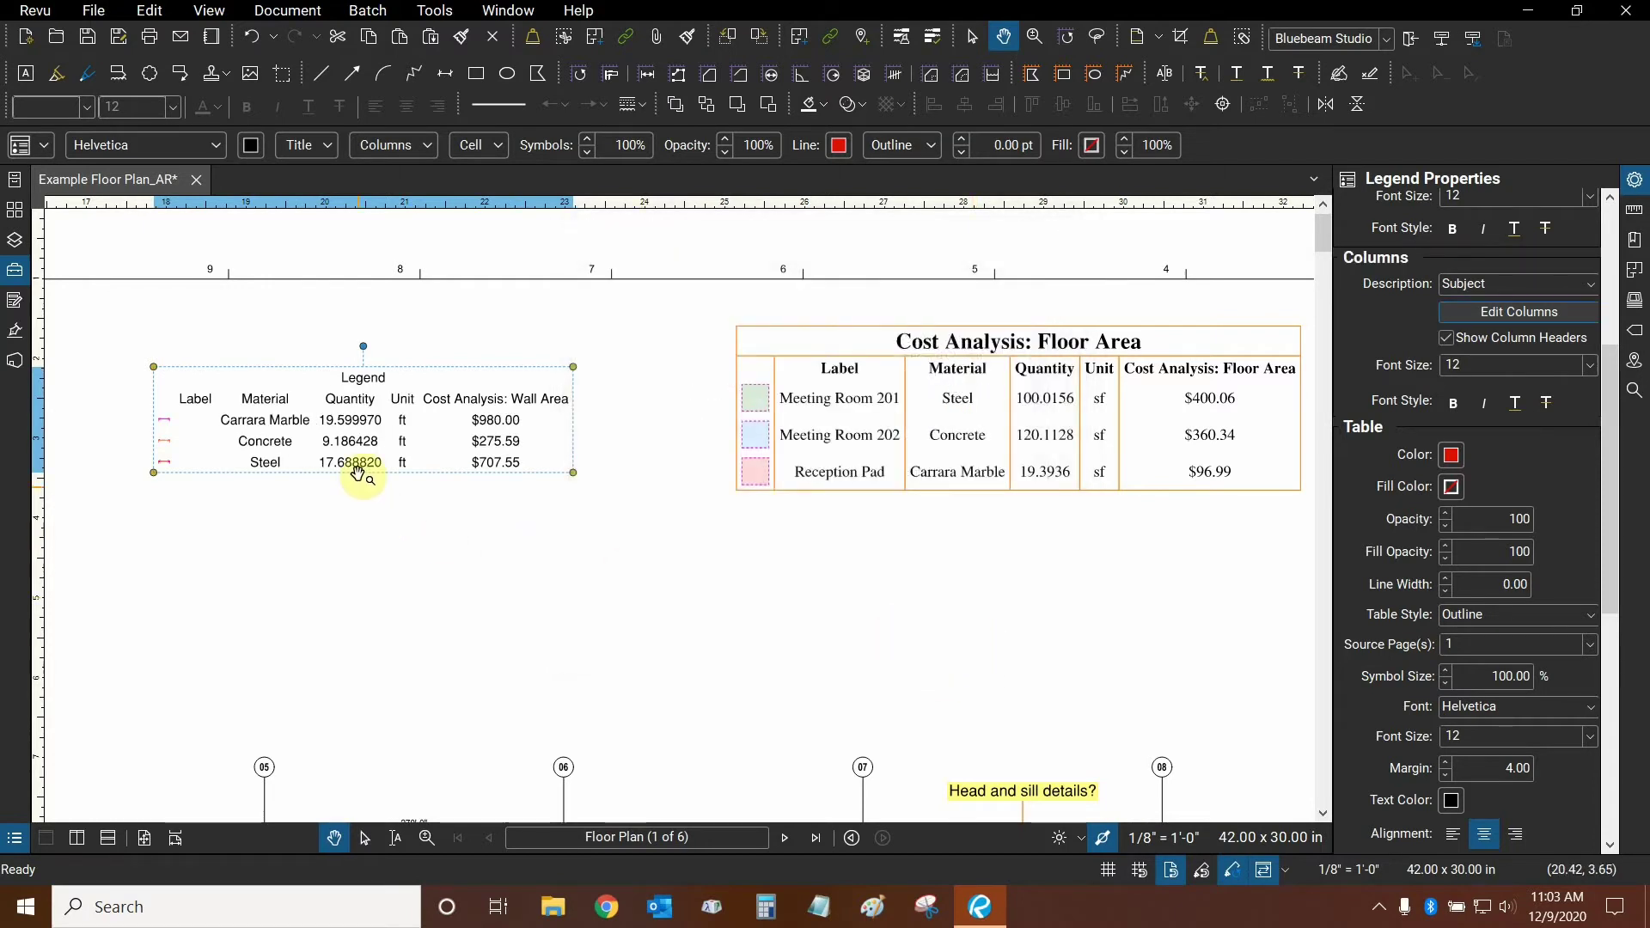
Step: Make the wall legend's table colour orange to match the Floor Area table
left_click(520, 520)
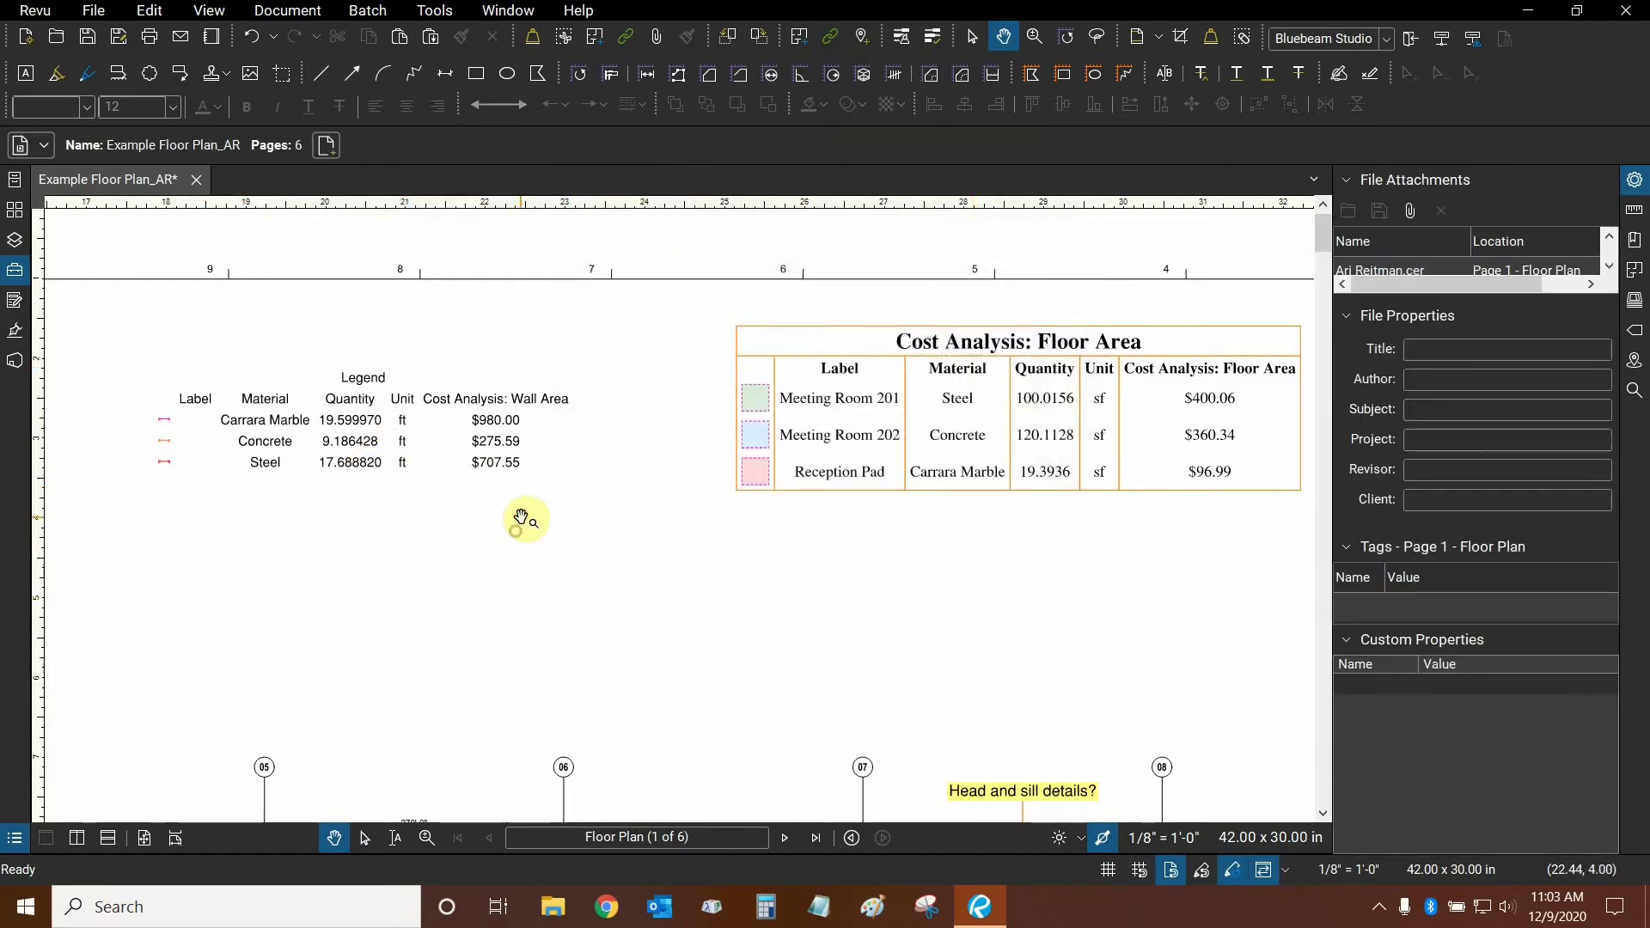
left_click(360, 438)
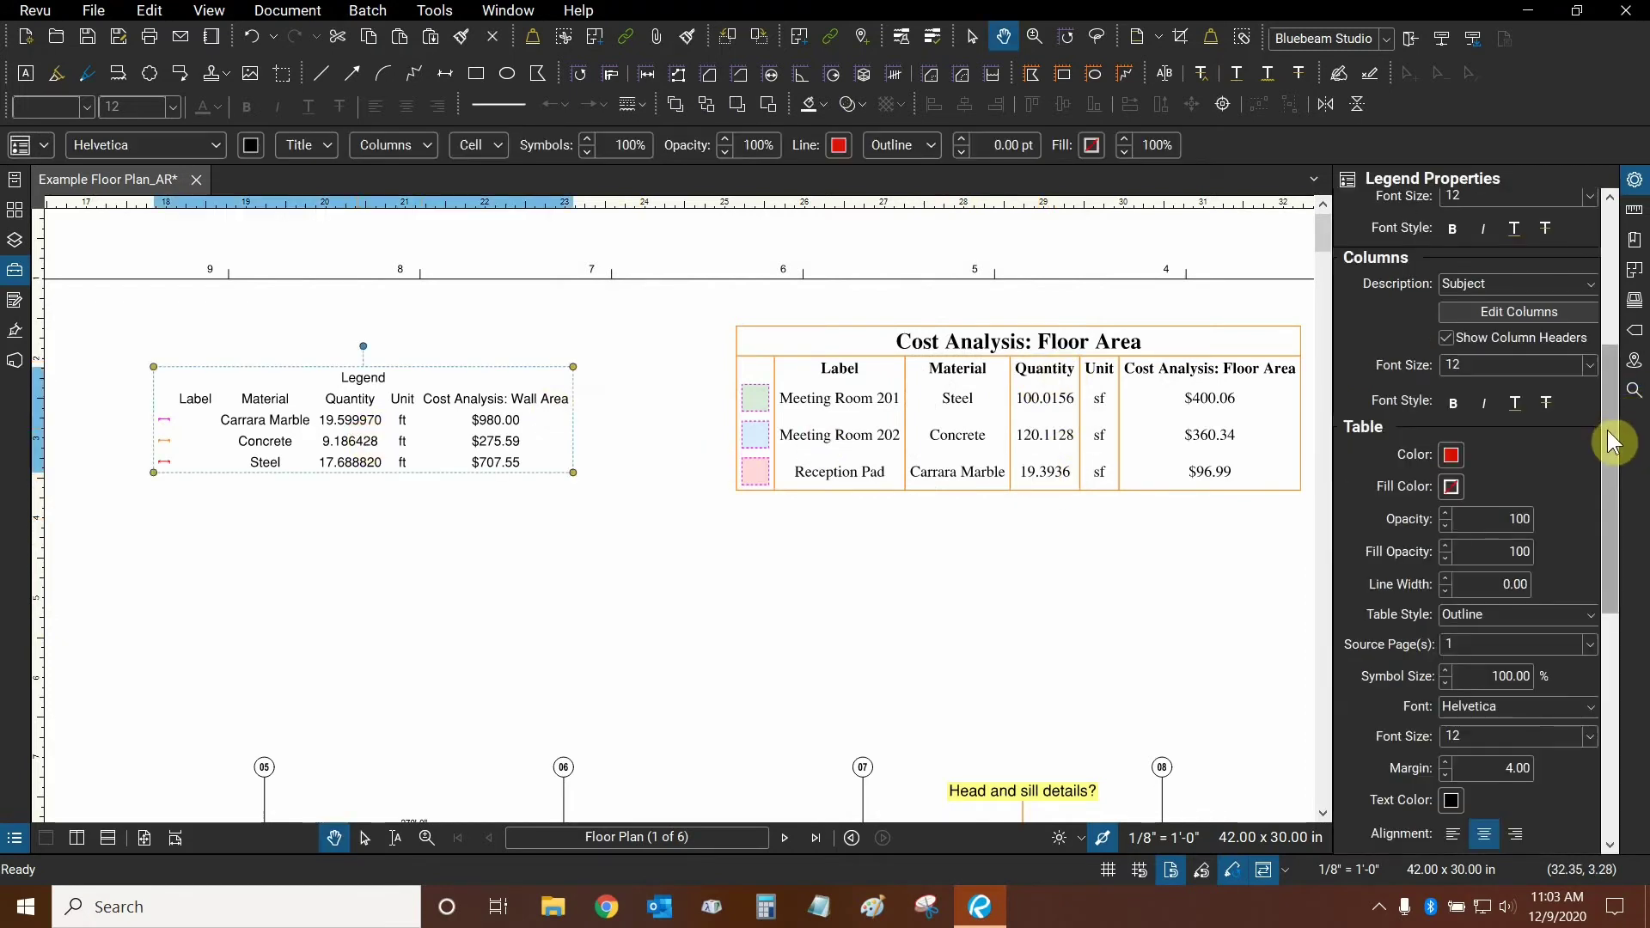
left_click_drag(1610, 443, 1616, 507)
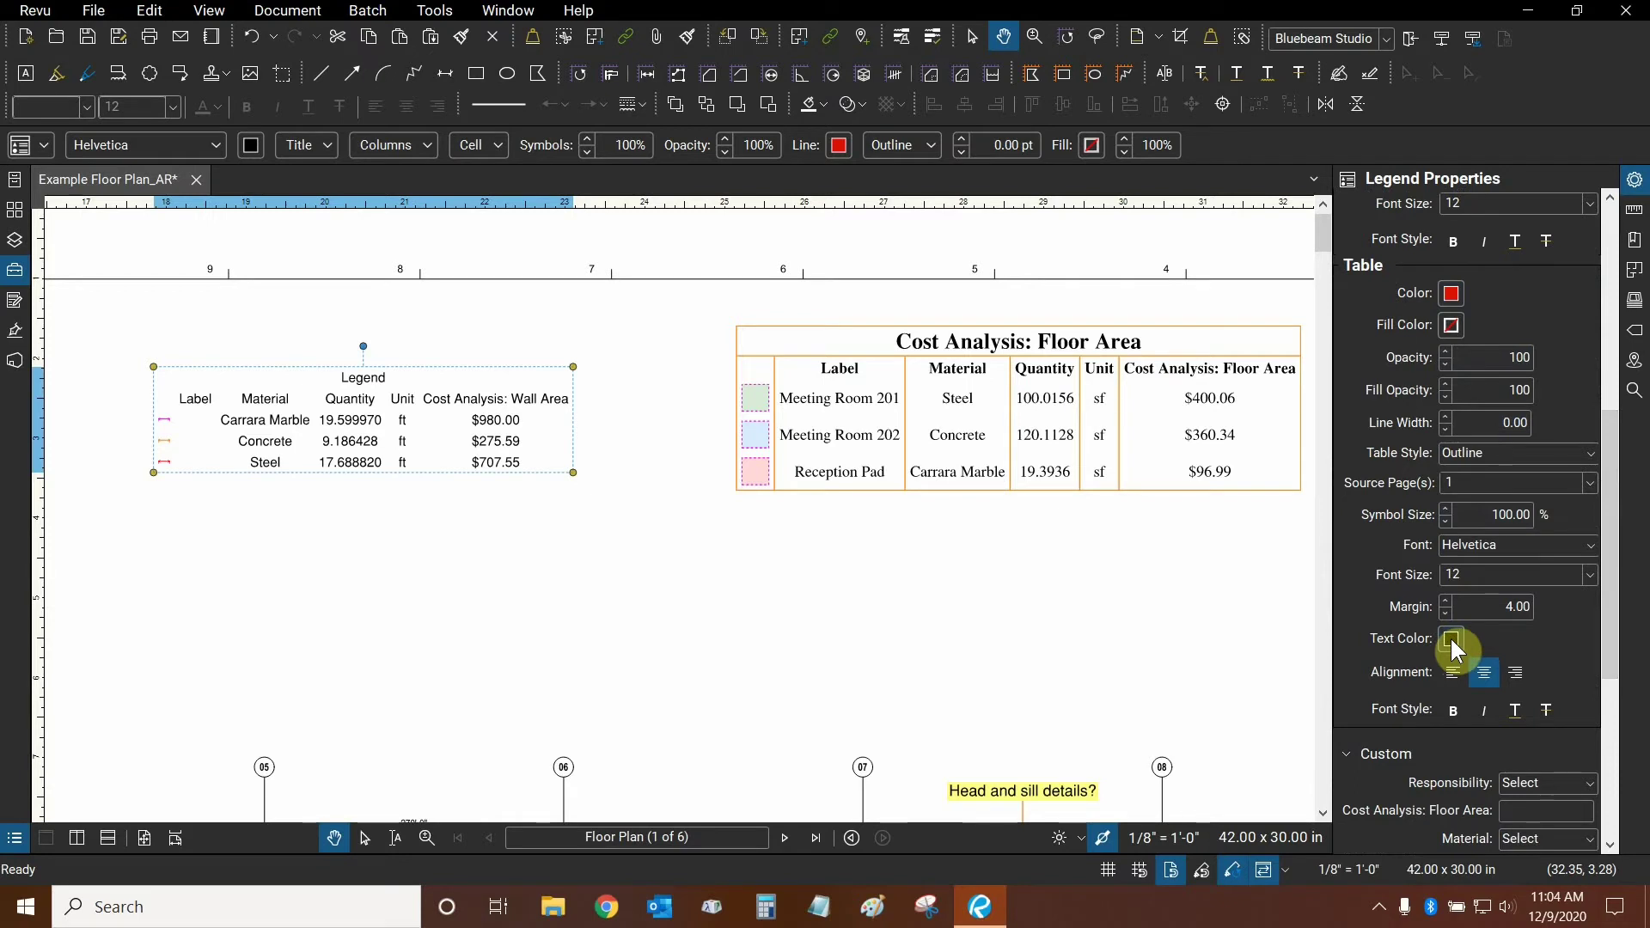
left_click(1454, 292)
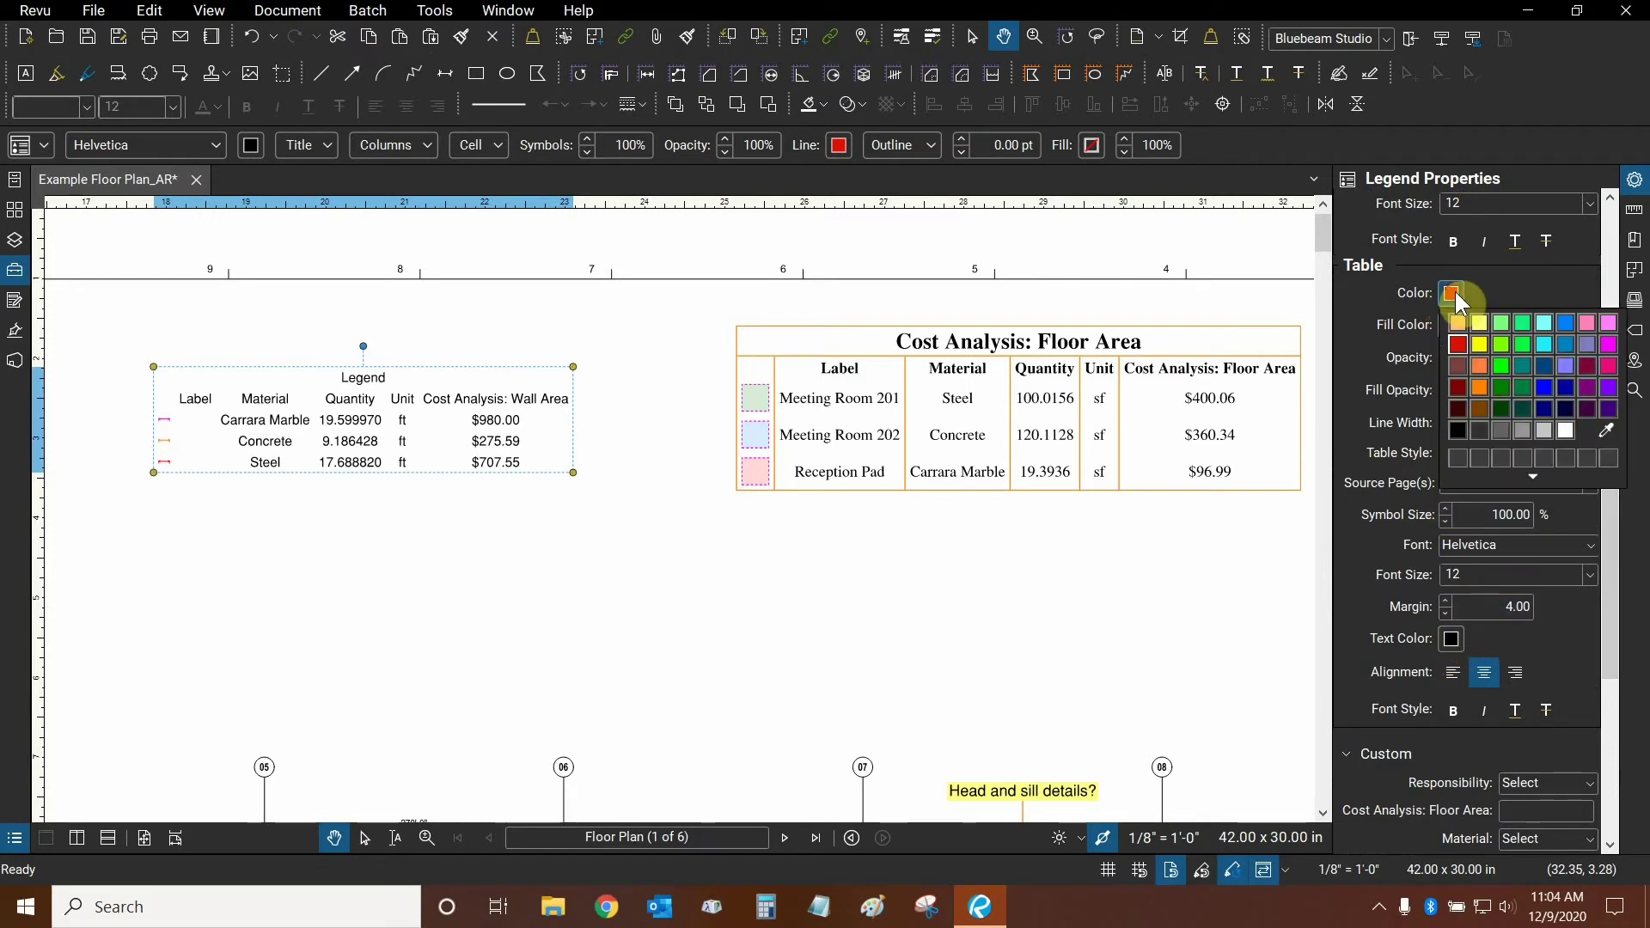
left_click(1480, 387)
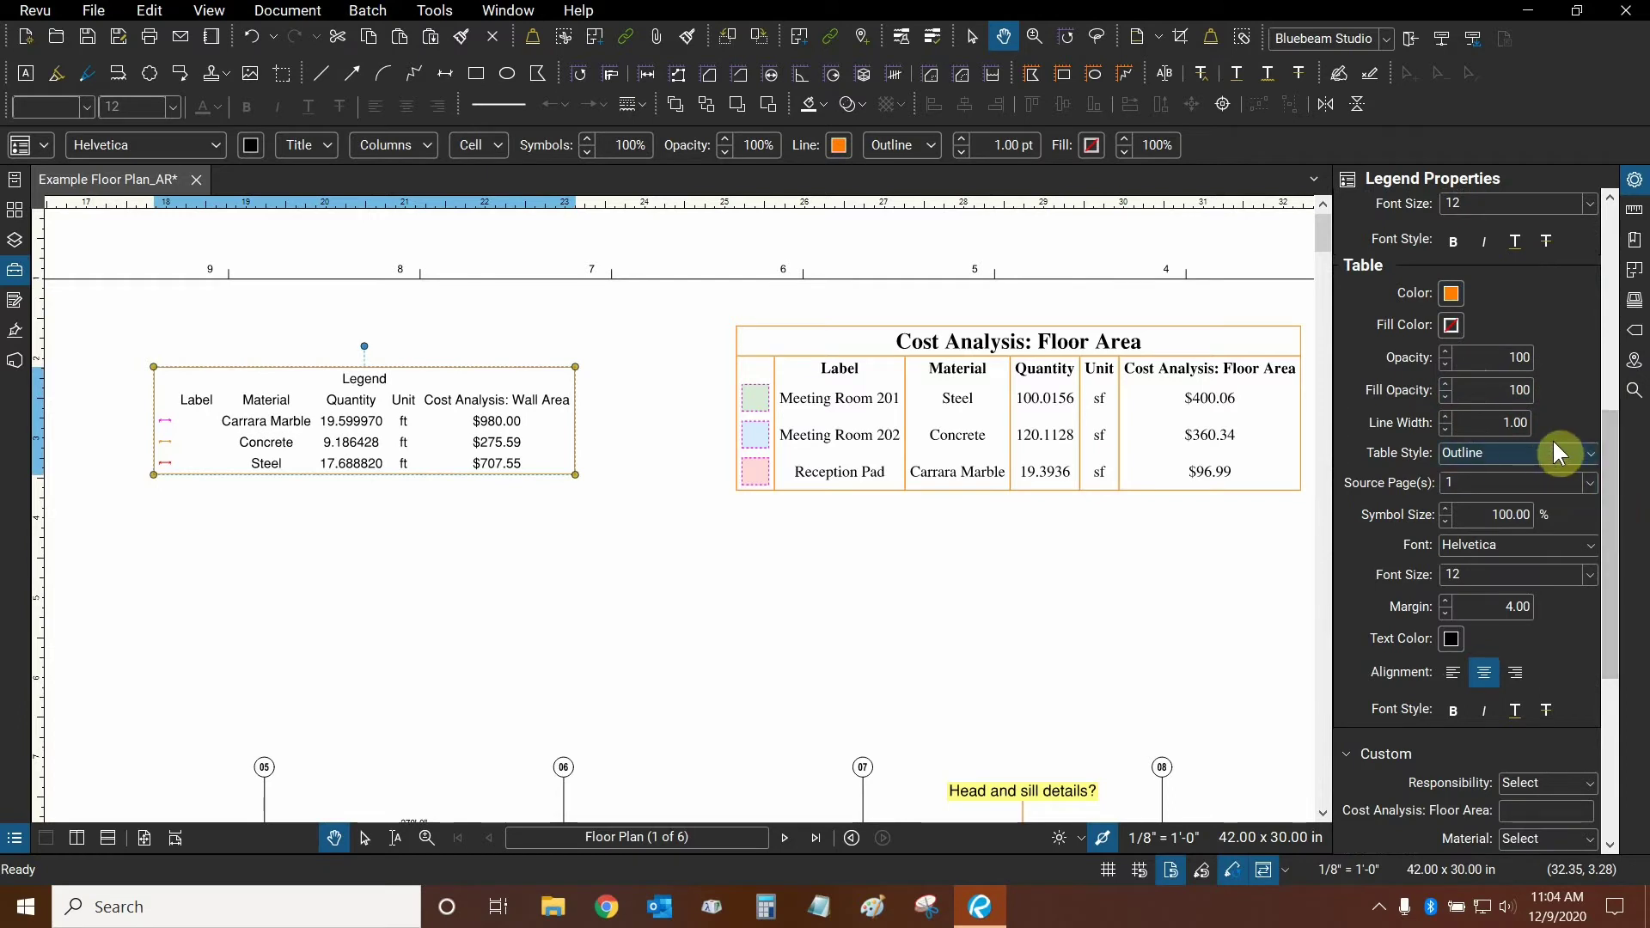
Step: Try the gridlines and then the outline table styles on the wall legend
left_click(1583, 455)
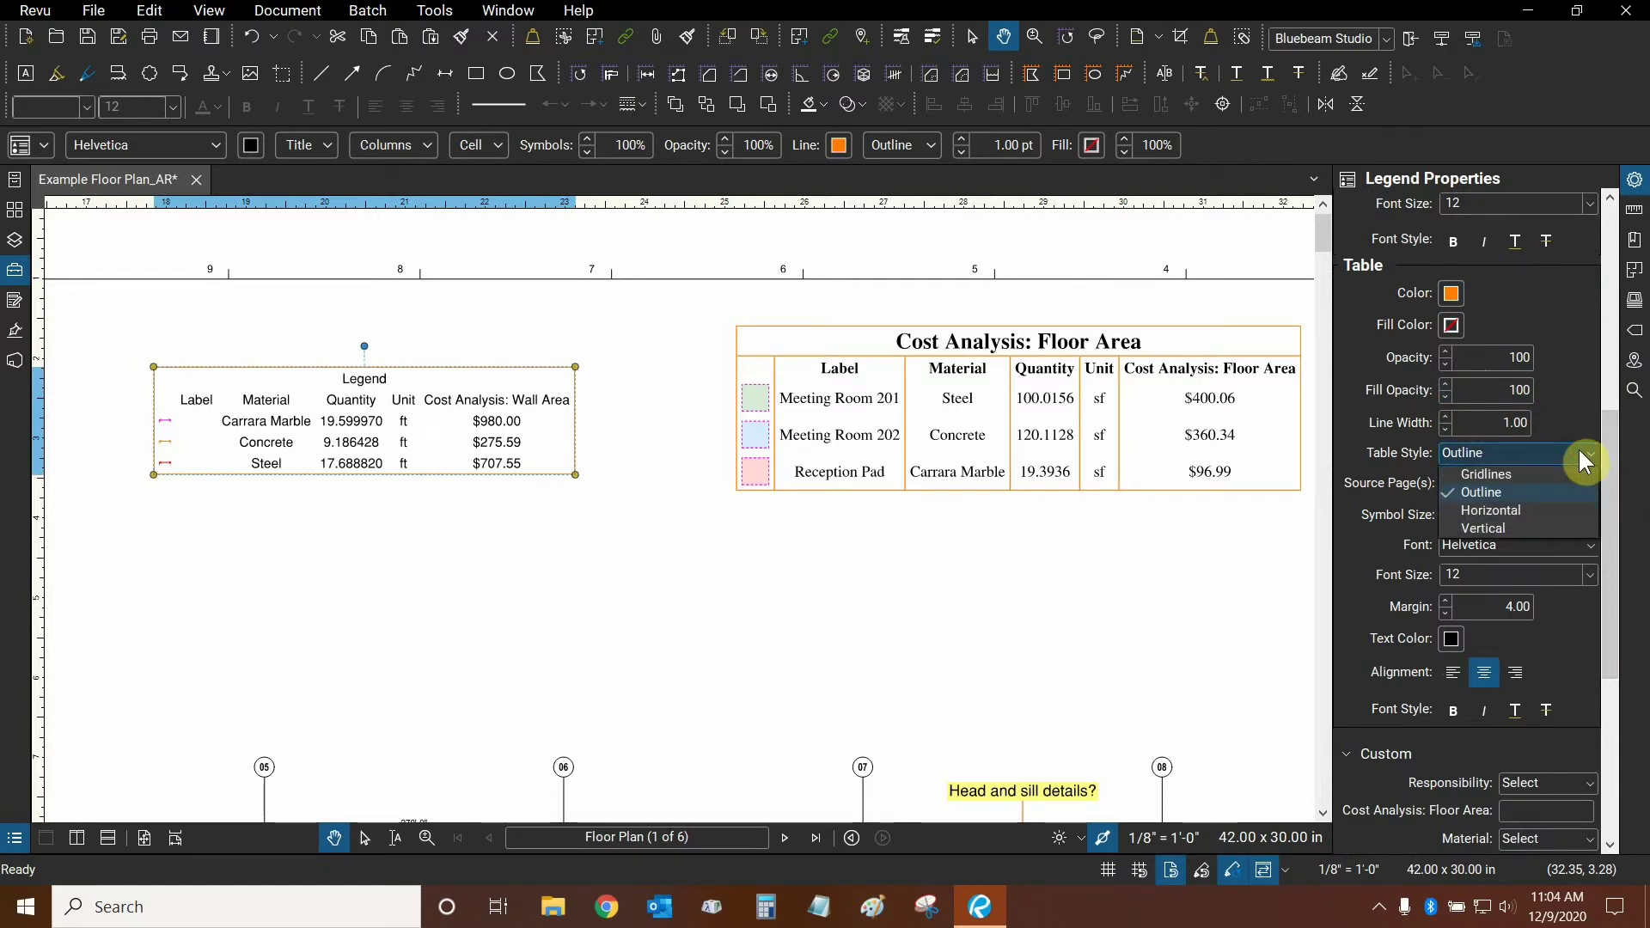
left_click(1491, 475)
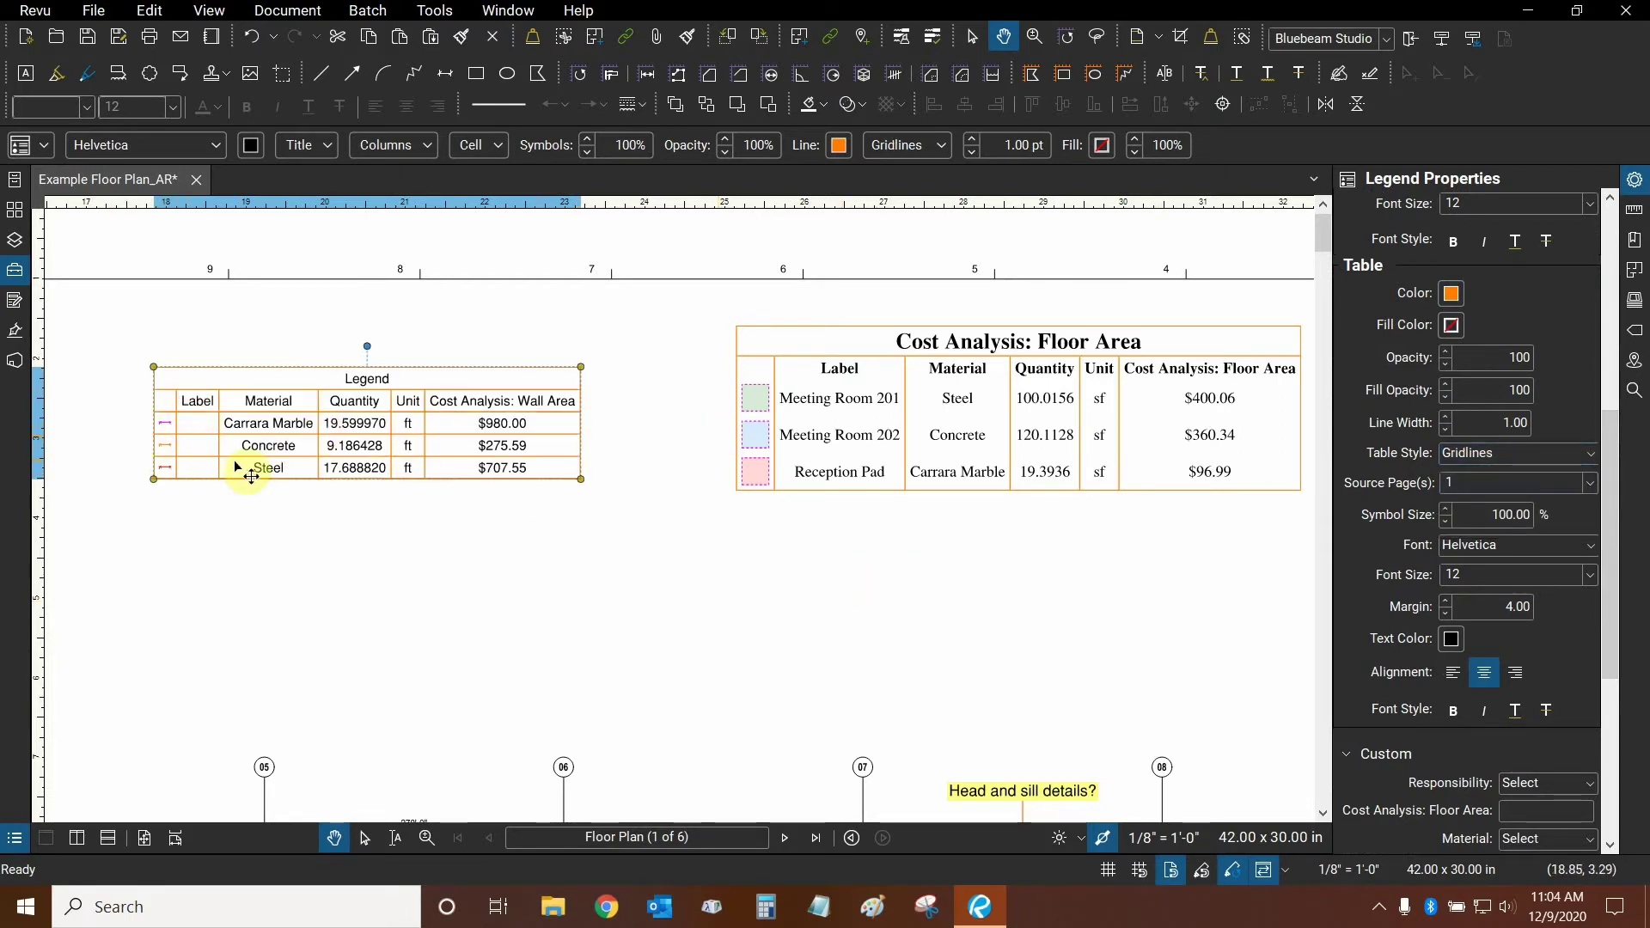
left_click(1503, 457)
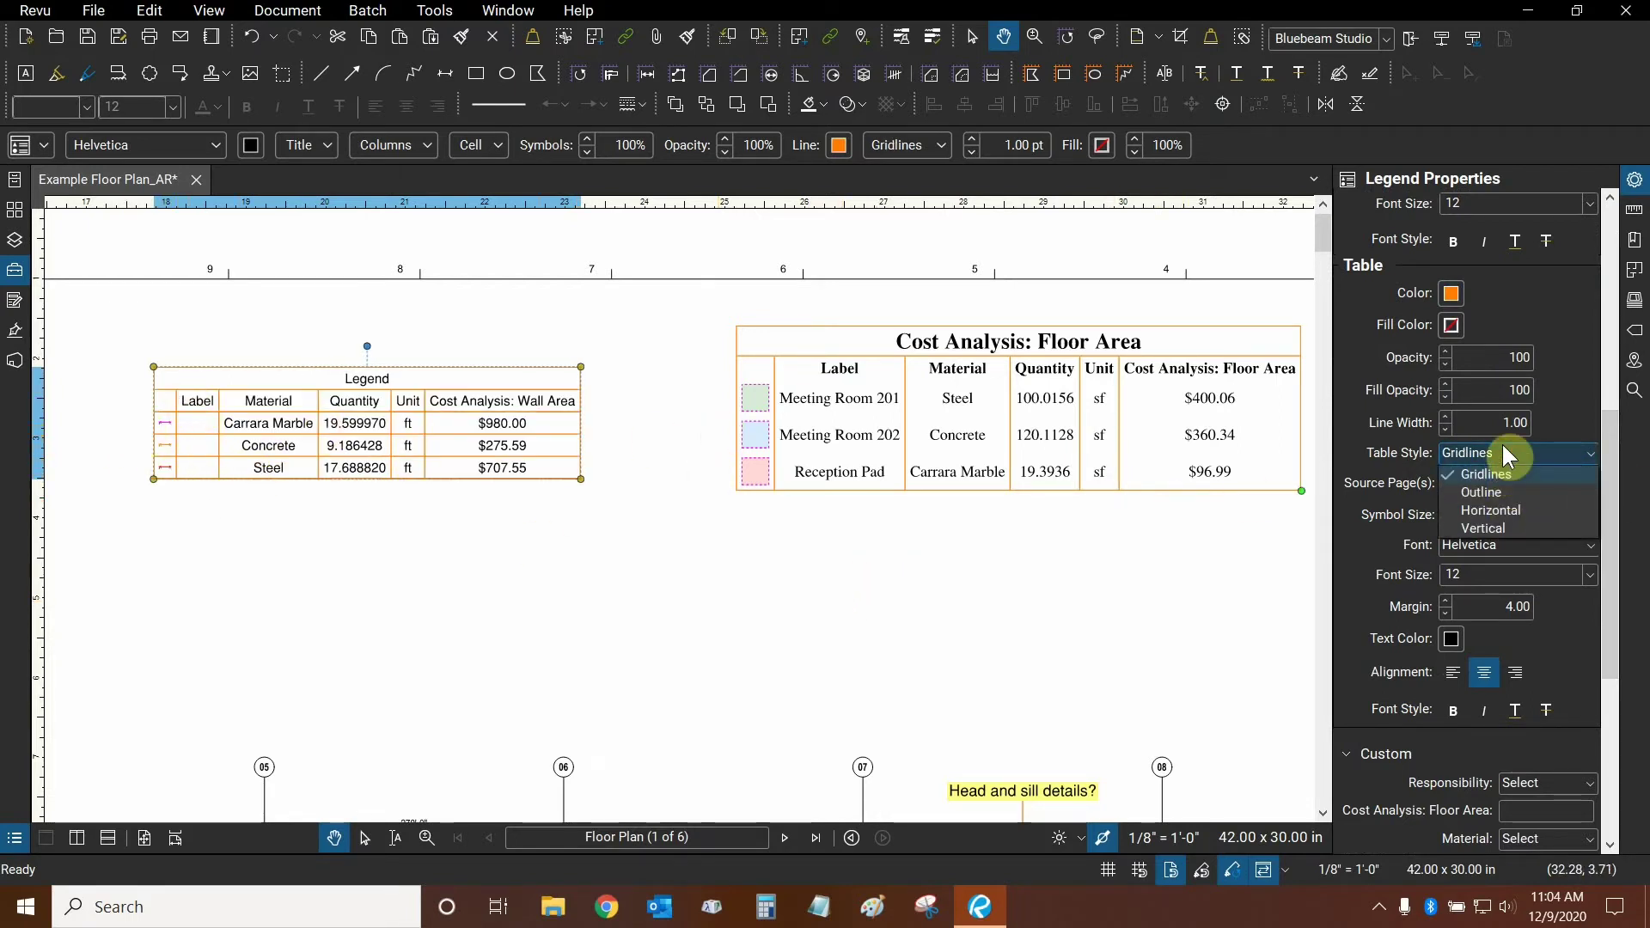
left_click(1503, 490)
left_click(129, 526)
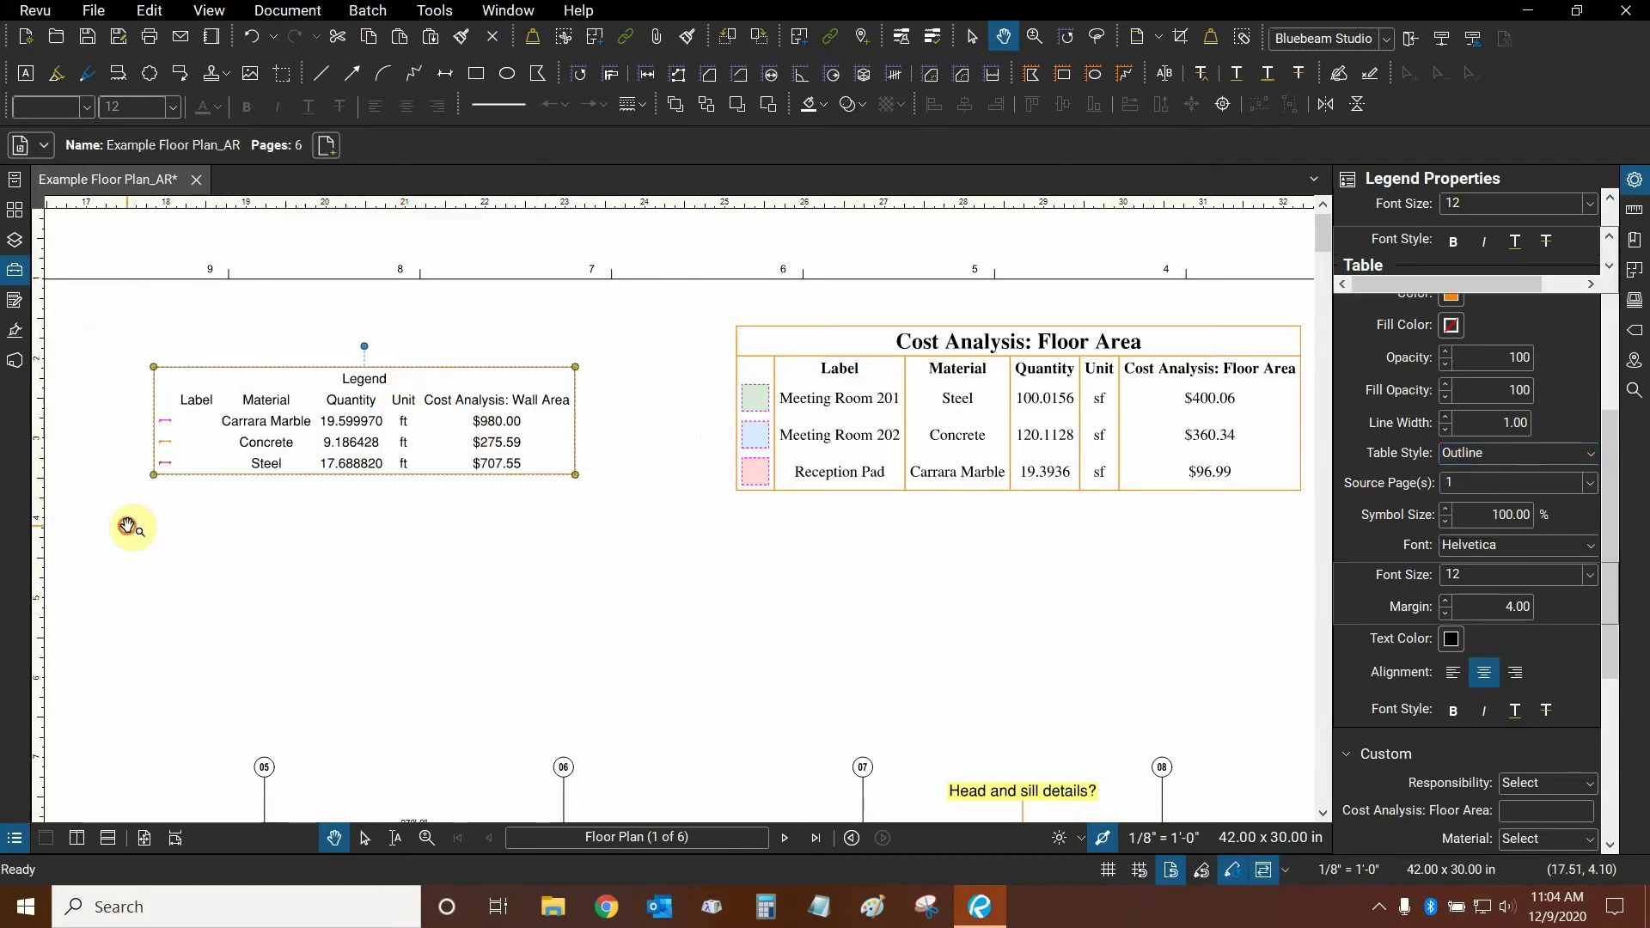
Step: Try the horizontal table style, then settle on vertical lines
left_click(400, 438)
left_click(1538, 448)
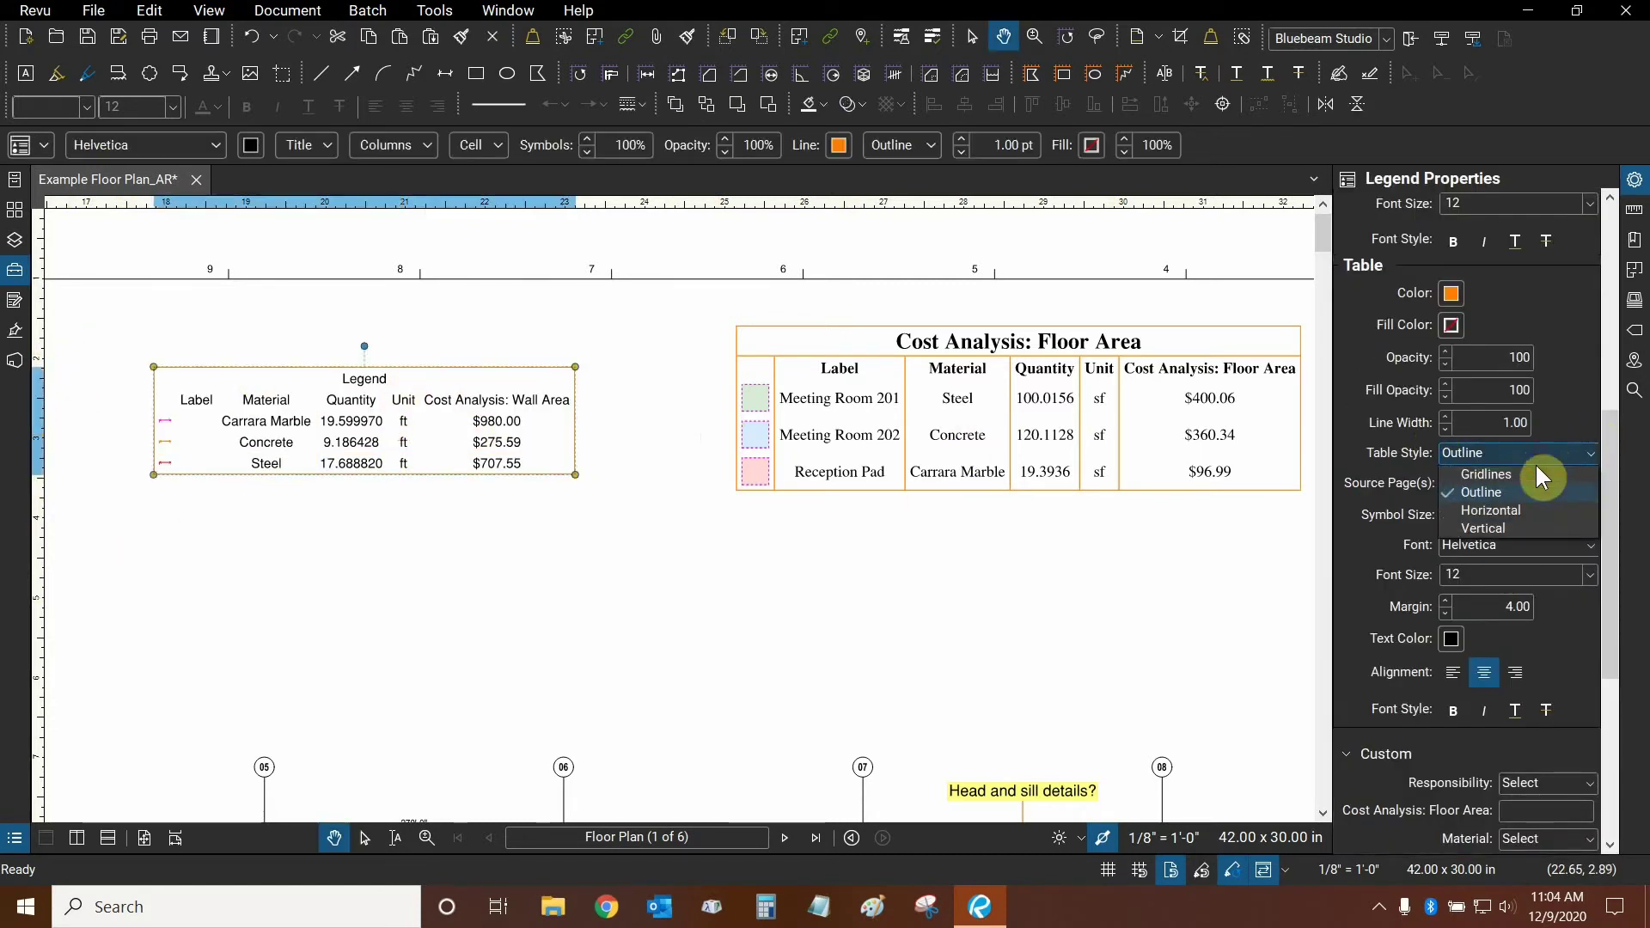
left_click(1517, 510)
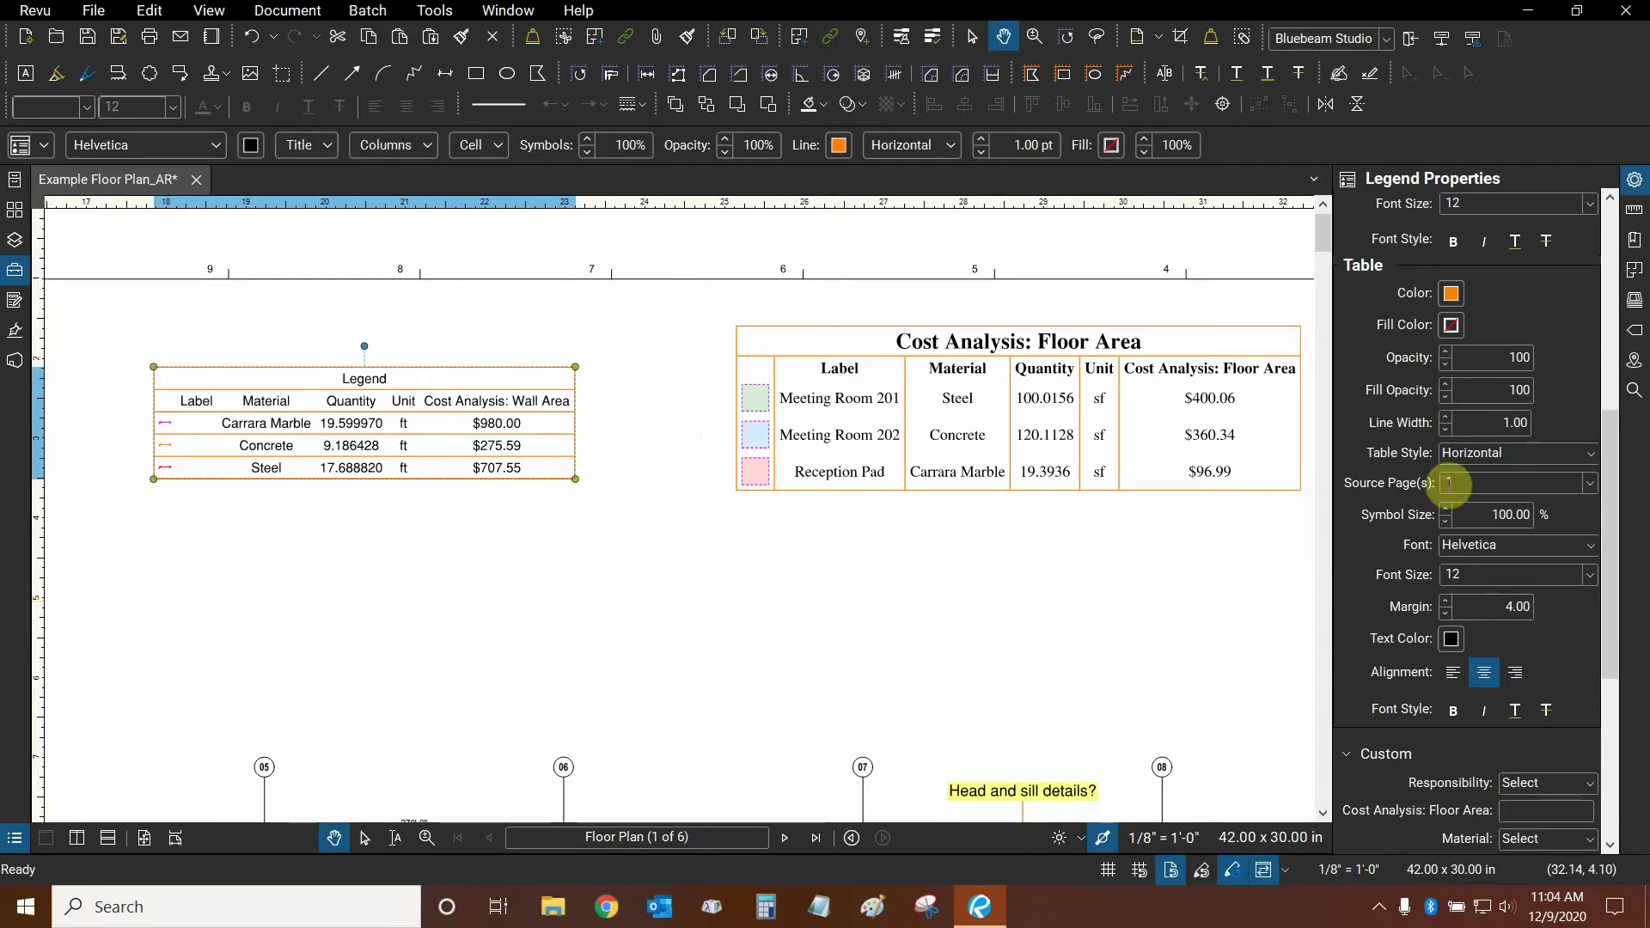
left_click(1495, 464)
left_click(1507, 529)
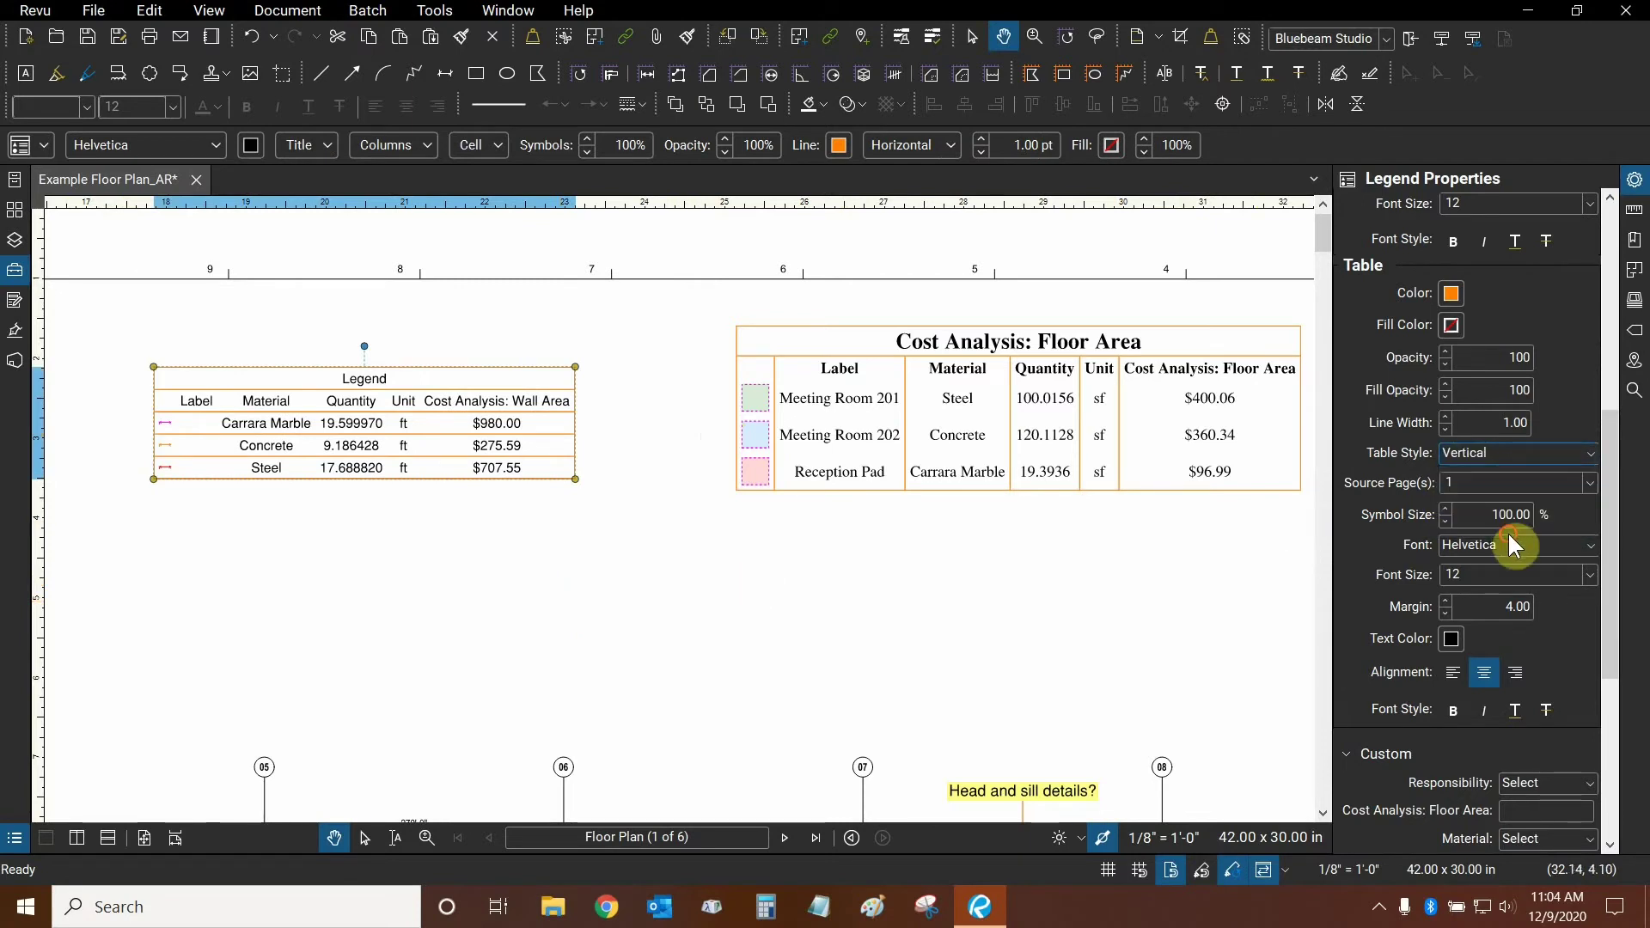
left_click(574, 584)
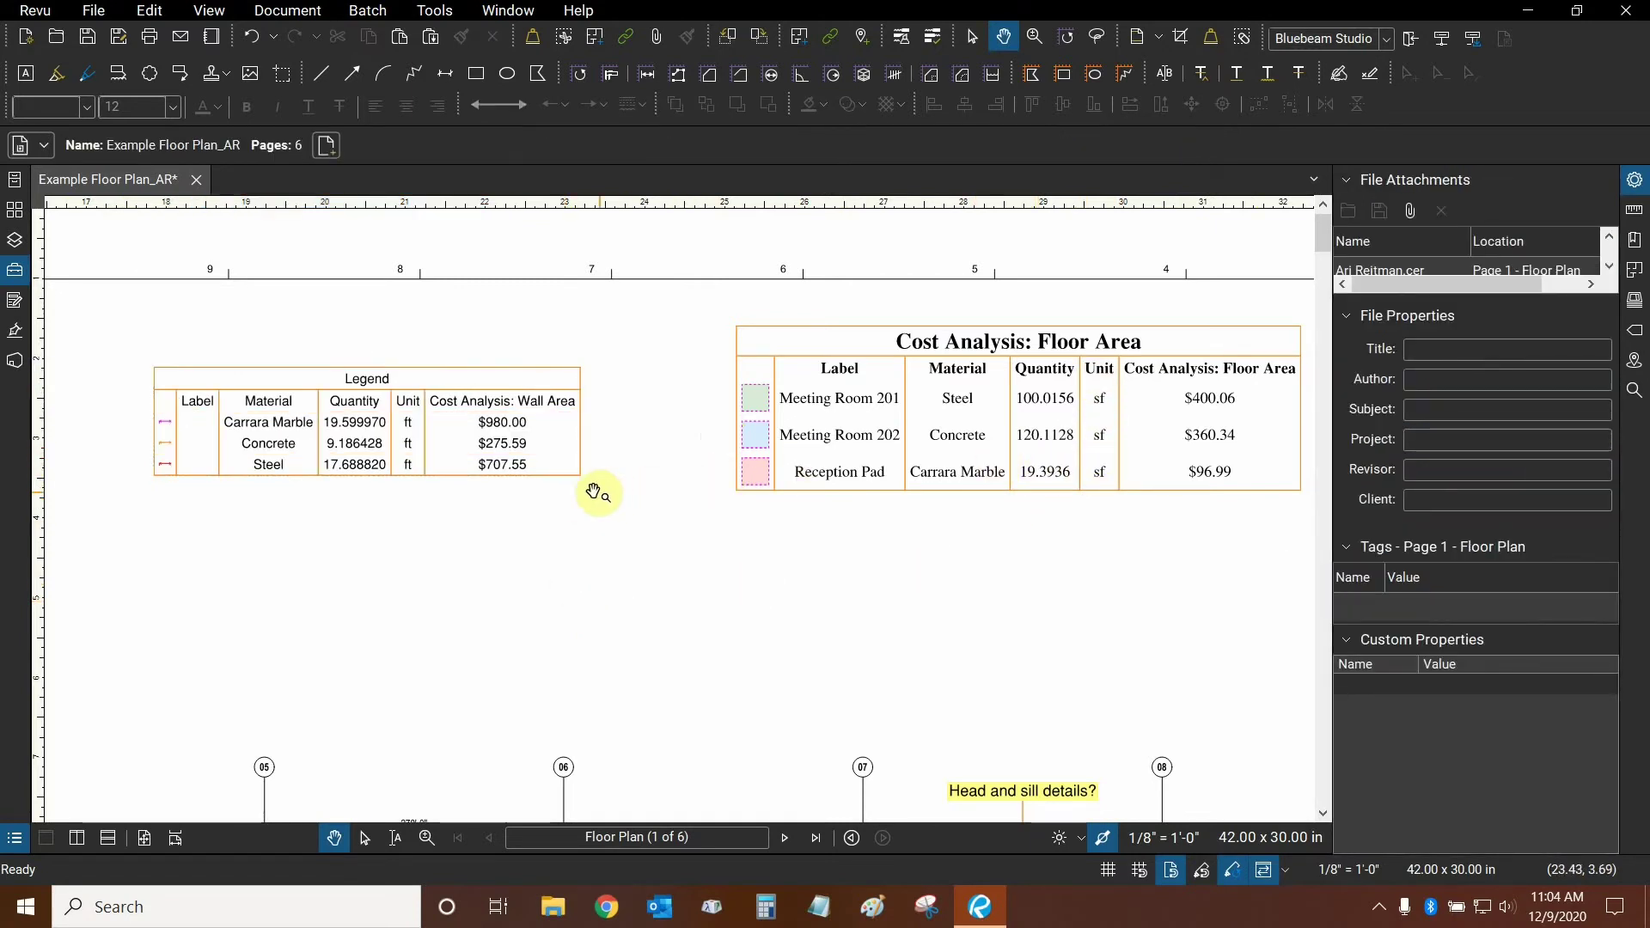
left_click(394, 416)
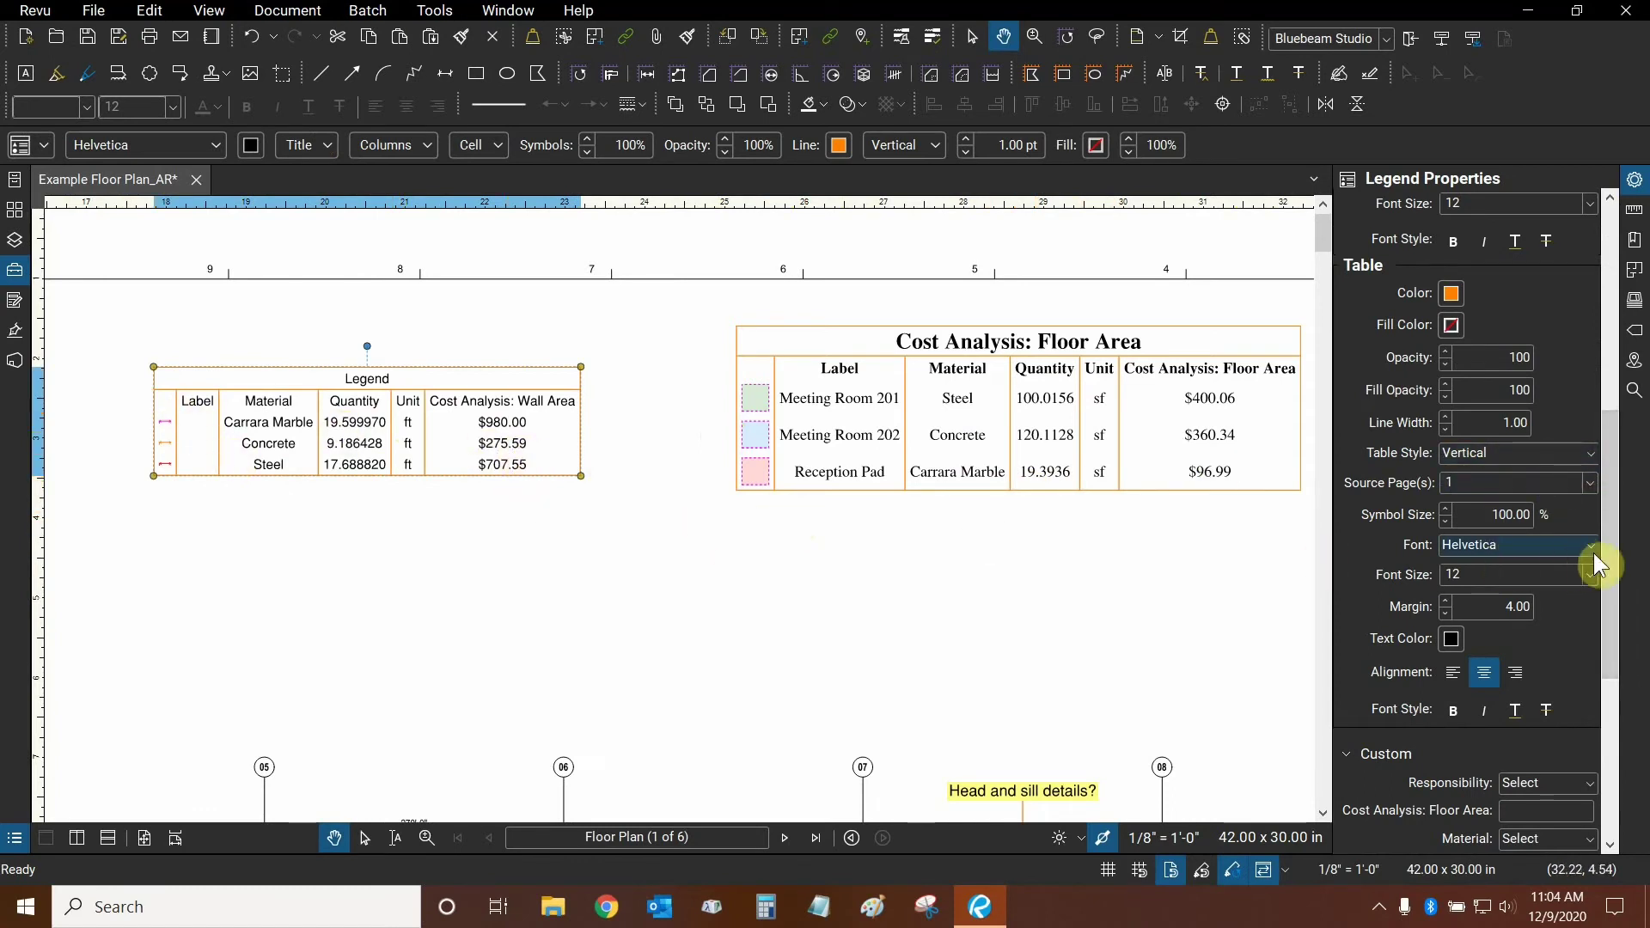
left_click_drag(1612, 564, 1610, 602)
Step: Format-paint the Floor Area legend's style onto the wall legend and align the two side by side
left_click(1051, 444)
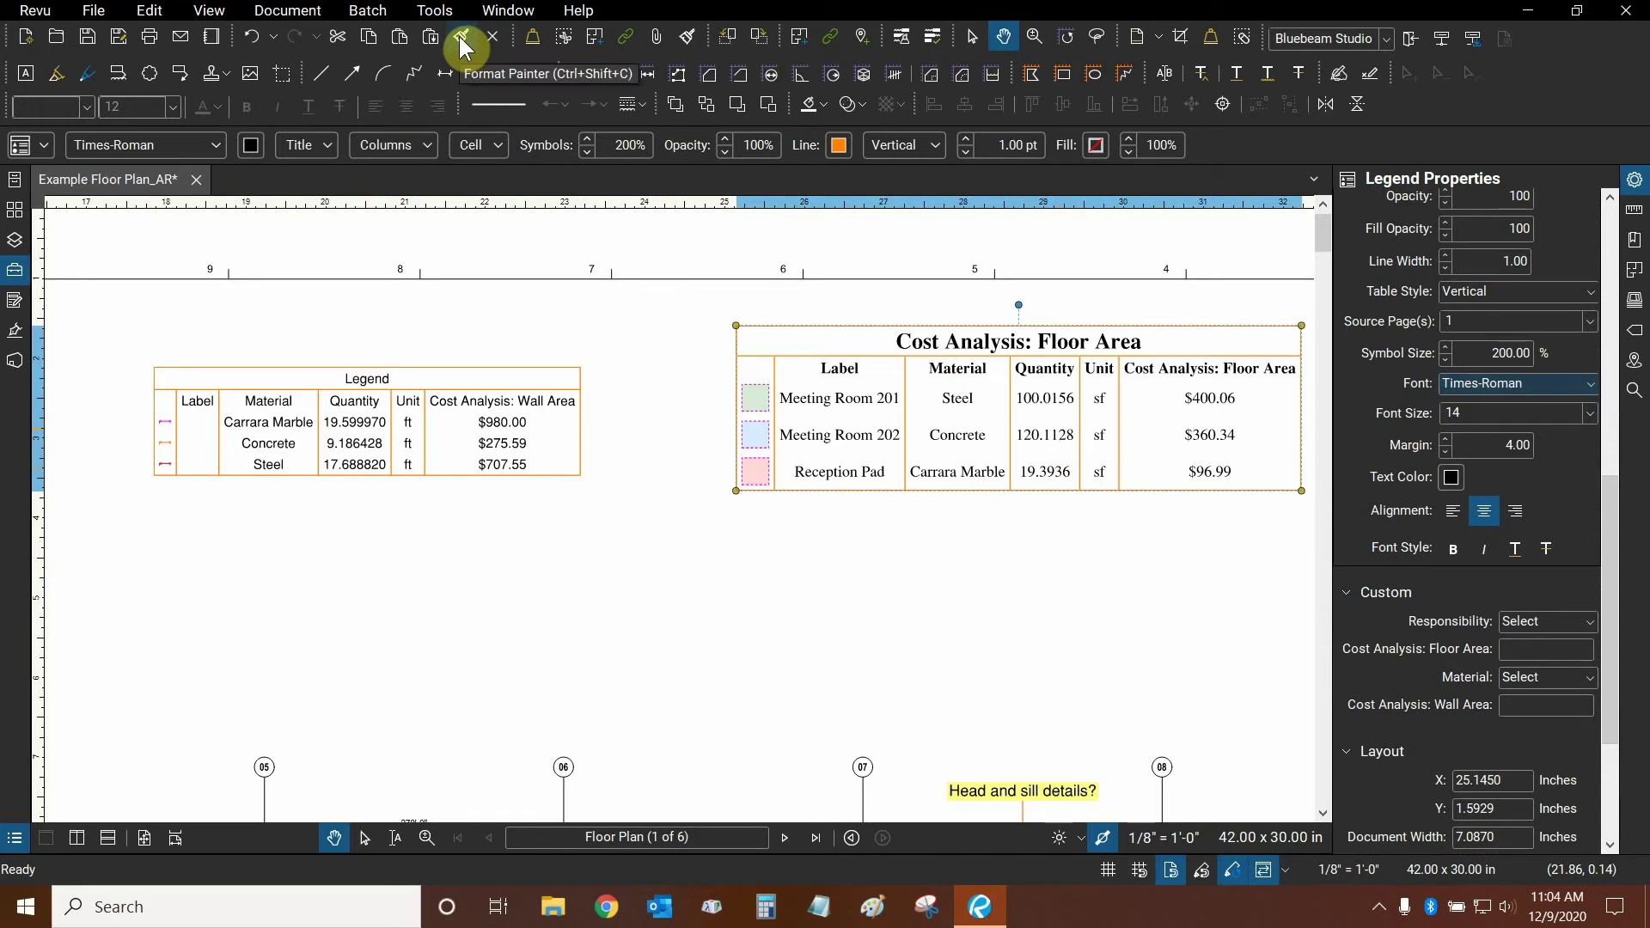
left_click(461, 39)
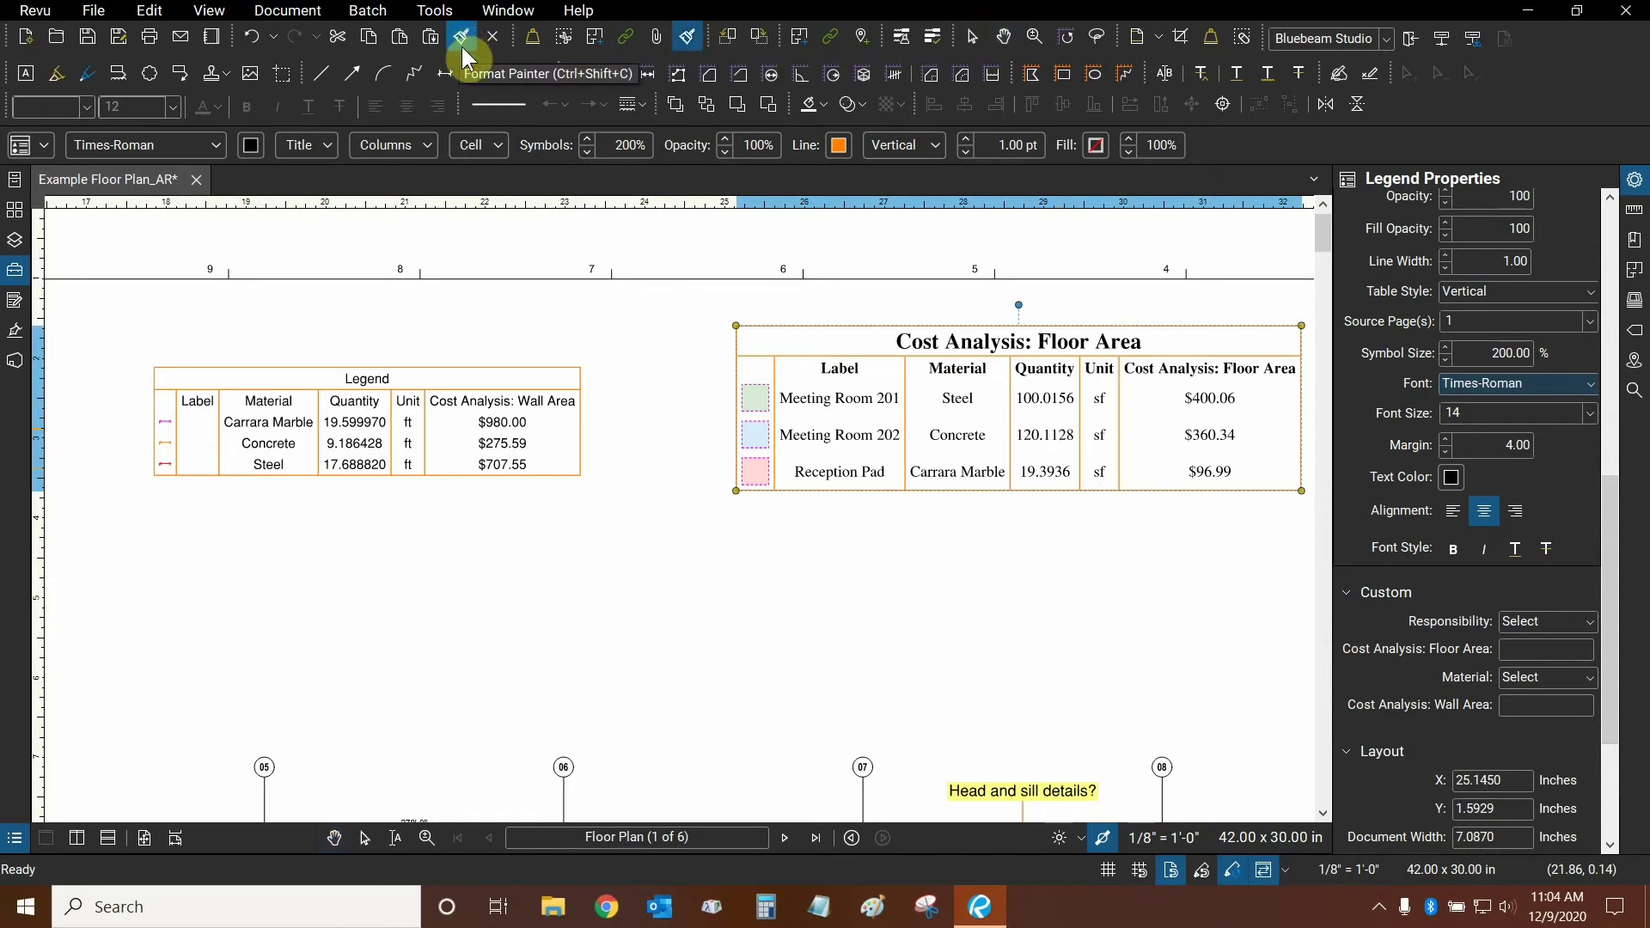
left_click(393, 404)
key("Escape")
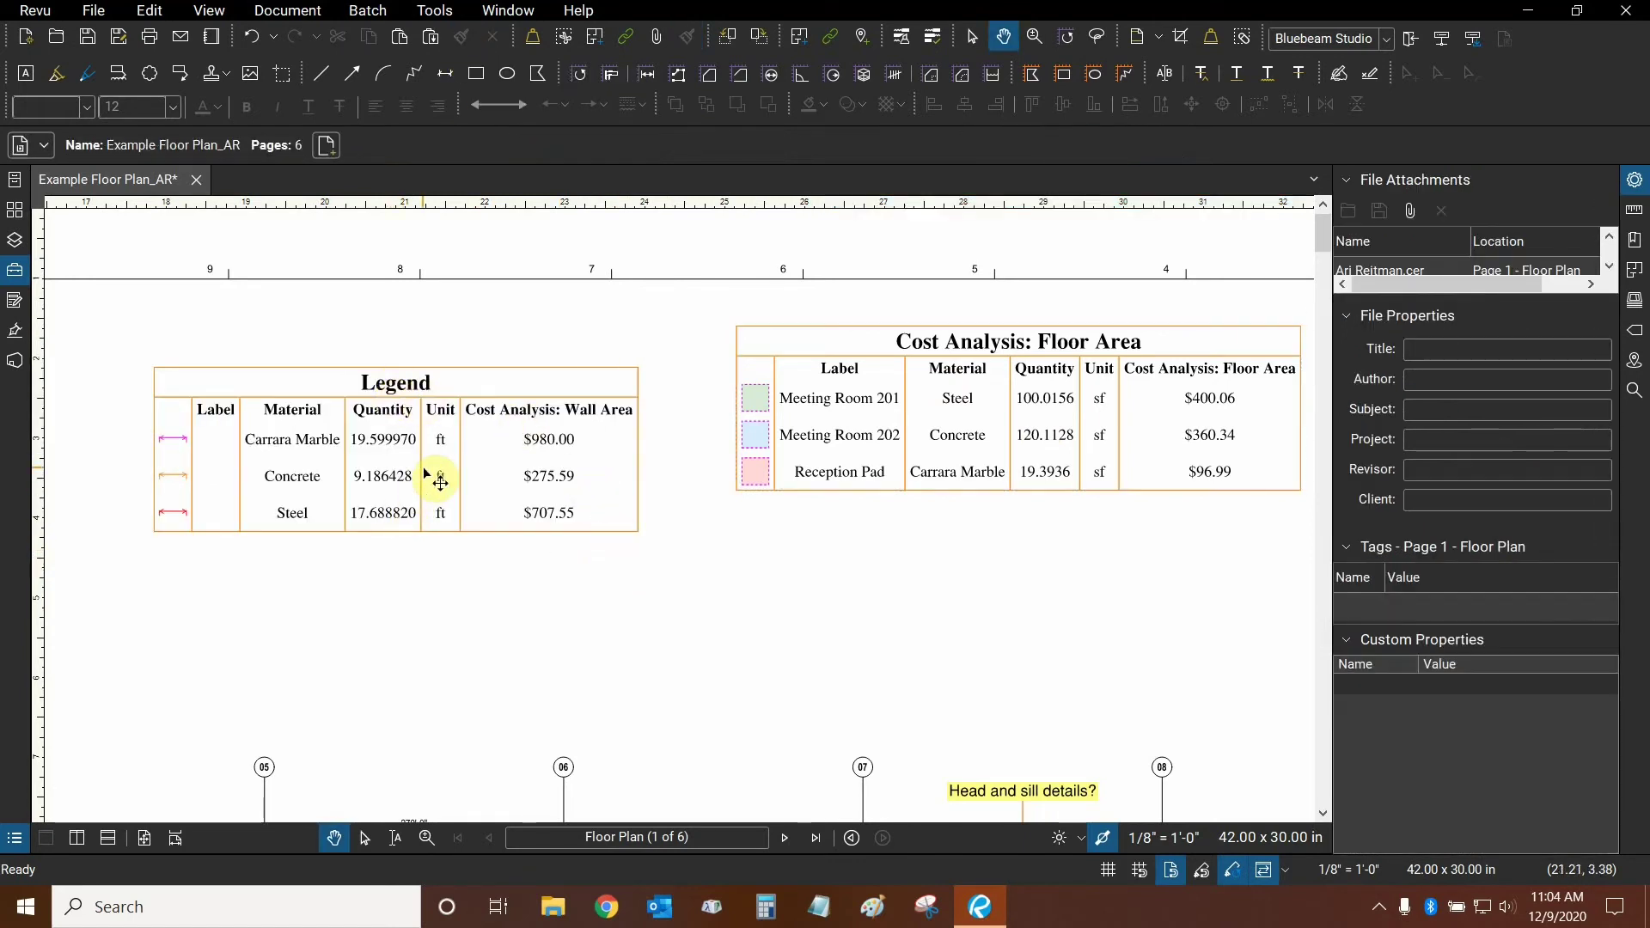
left_click(440, 483)
left_click_drag(440, 483, 438, 436)
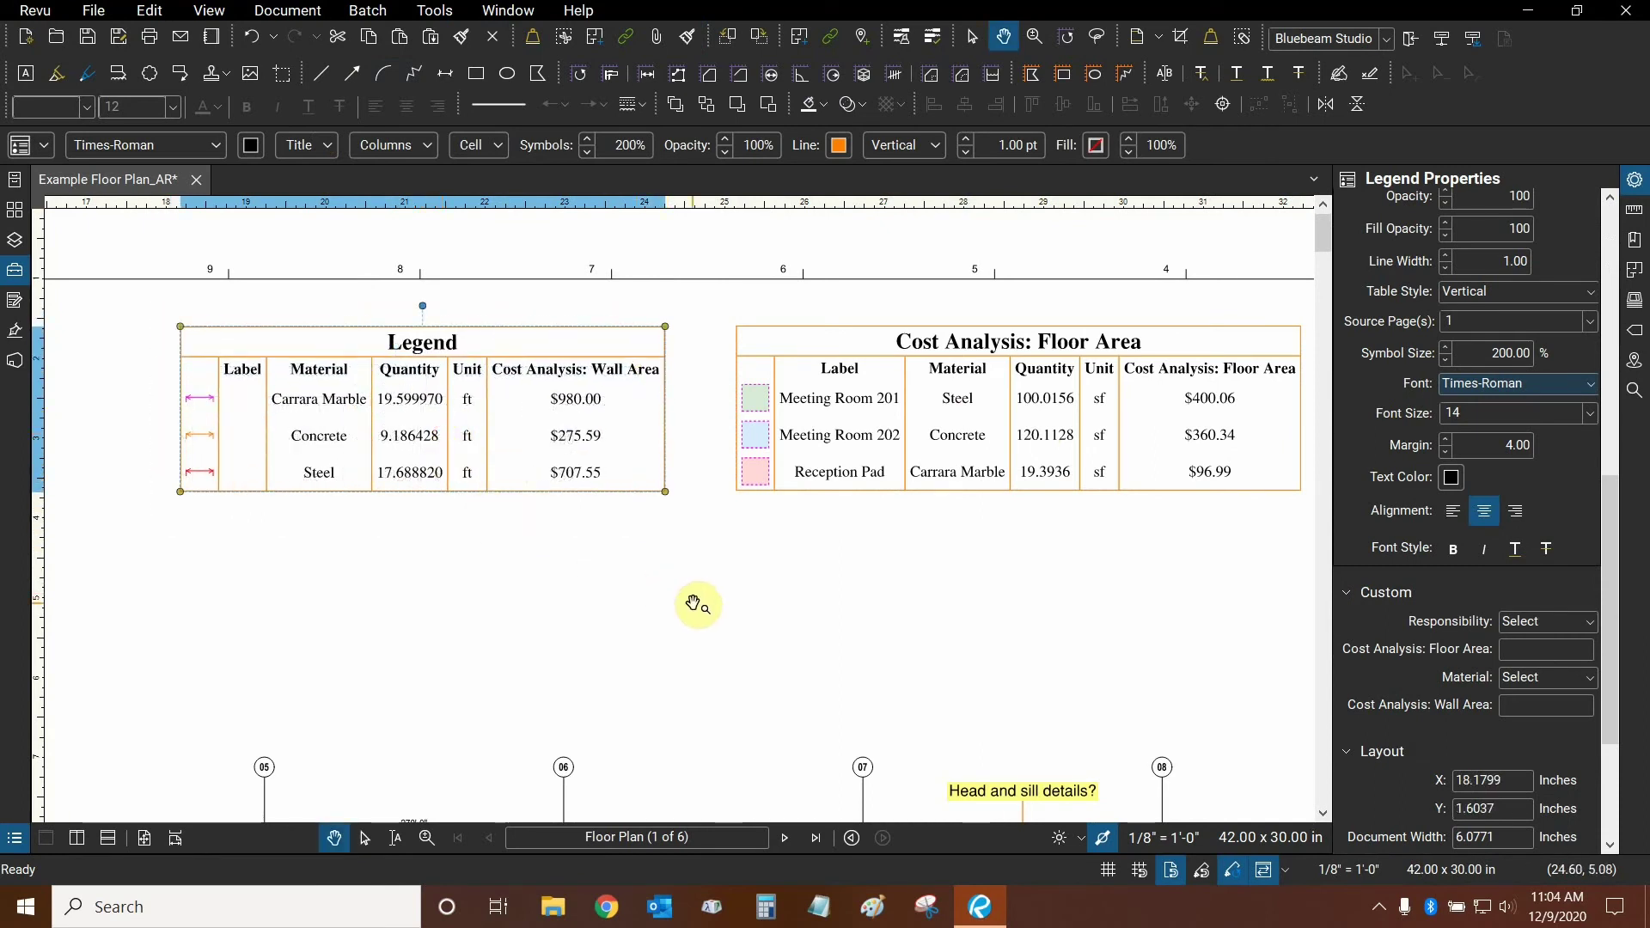
Step: Show the Tool Chest and pick its Legend tool
left_click(601, 584)
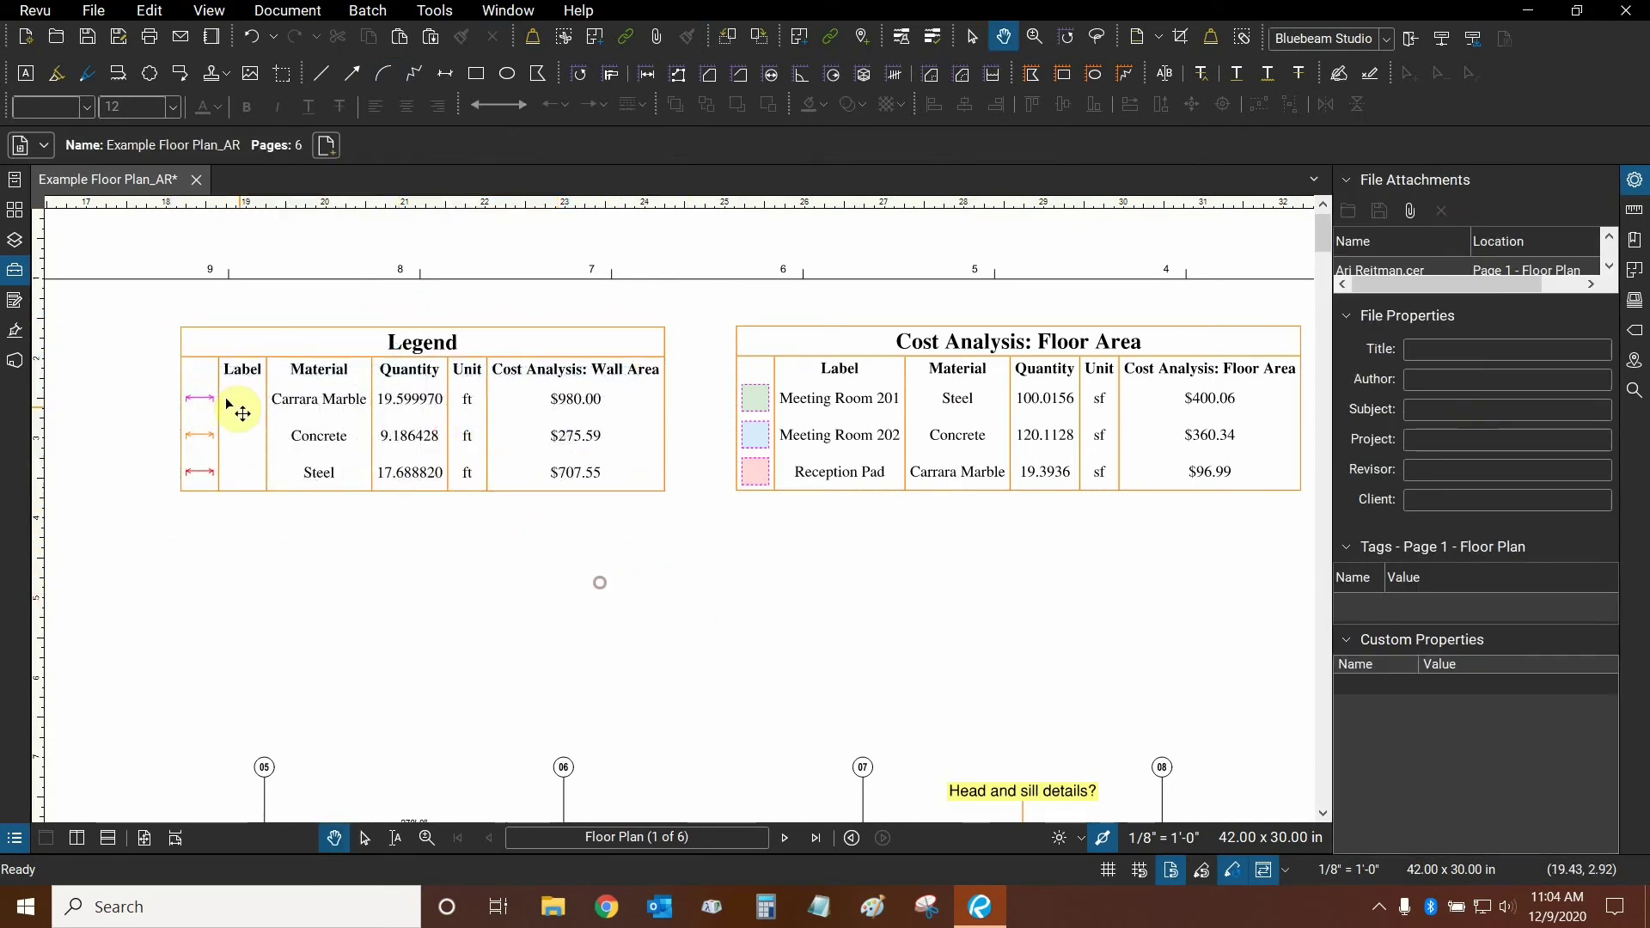
left_click(14, 269)
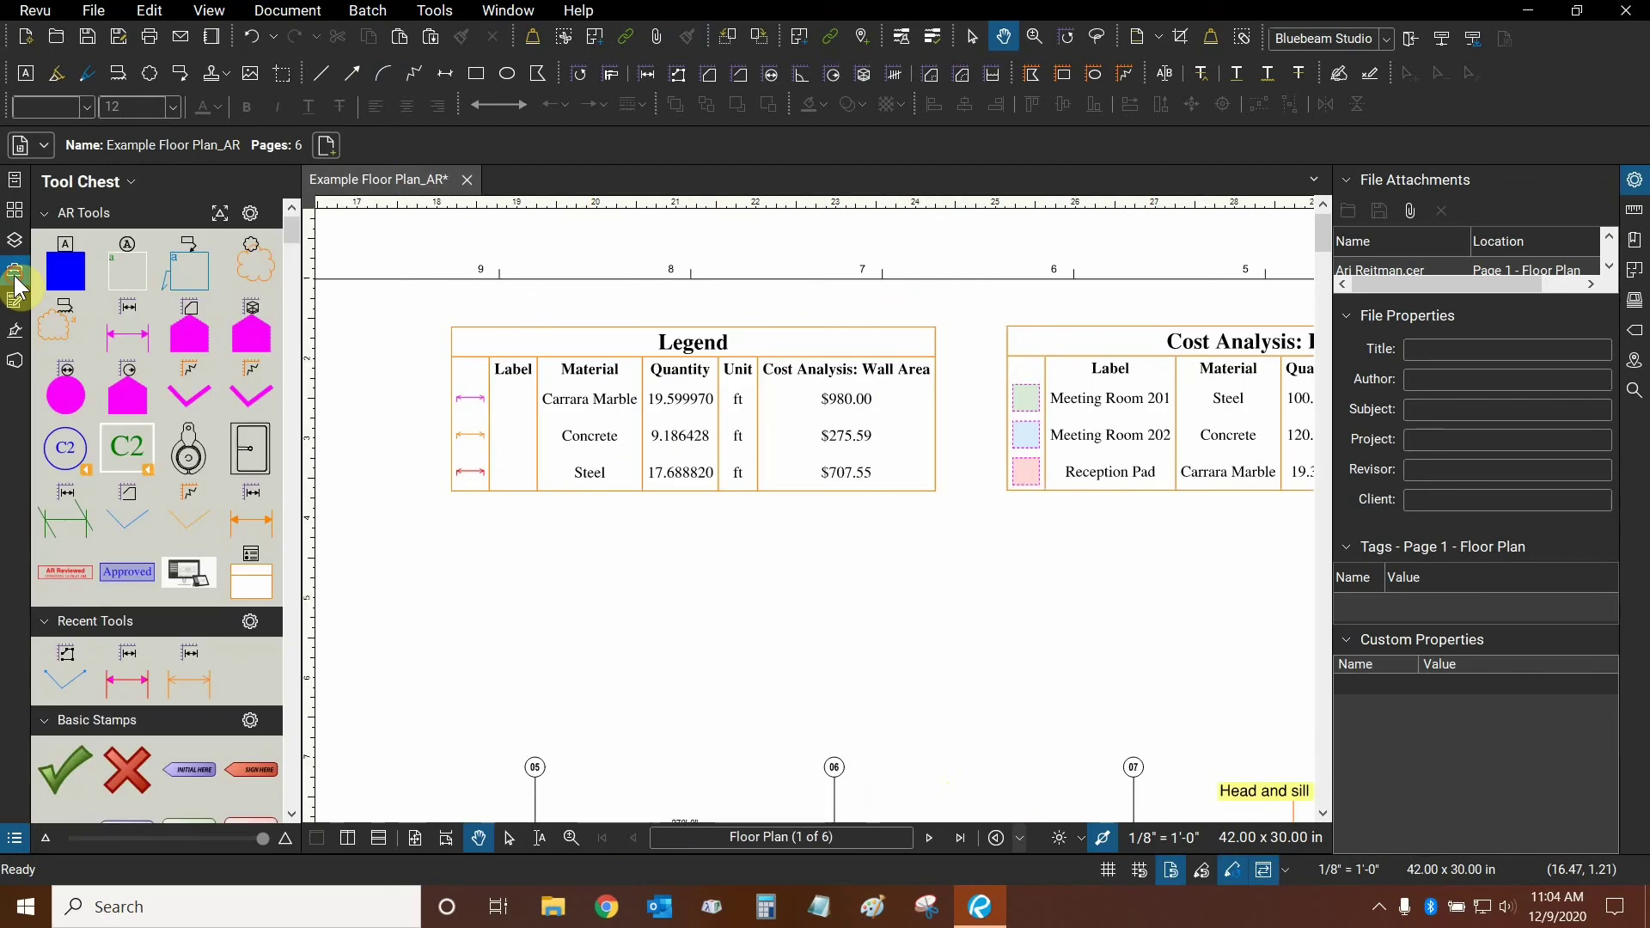
left_click(246, 599)
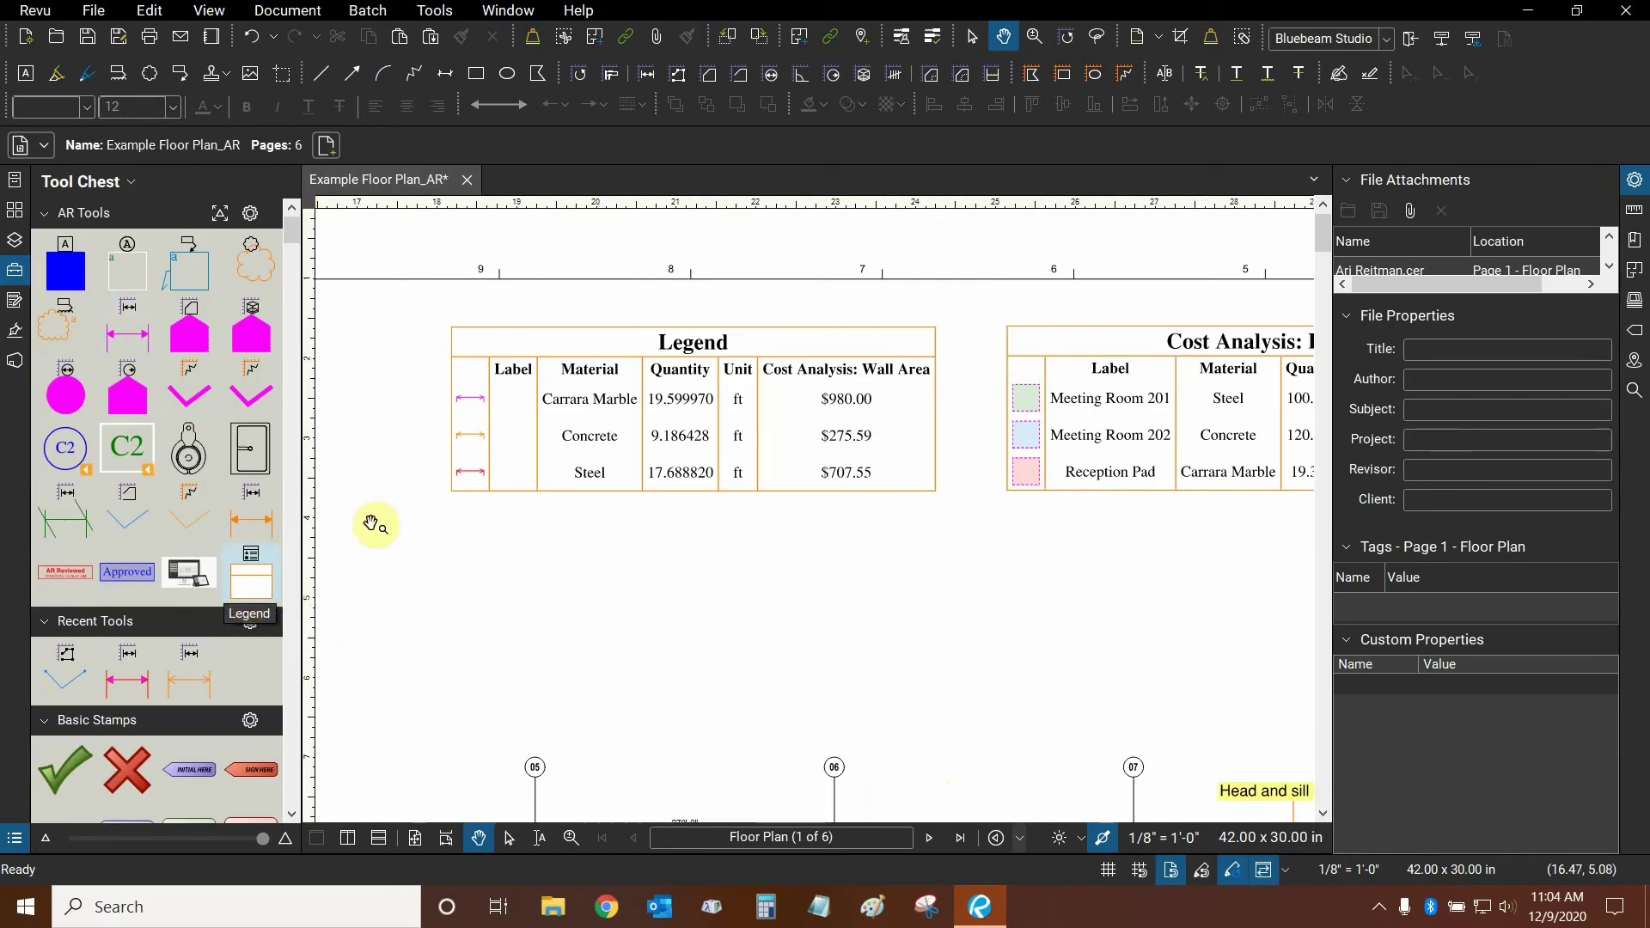
Step: Check the Floor Area legend's Add to Tool Chest option, then dismiss it and zoom out
left_click(1084, 398)
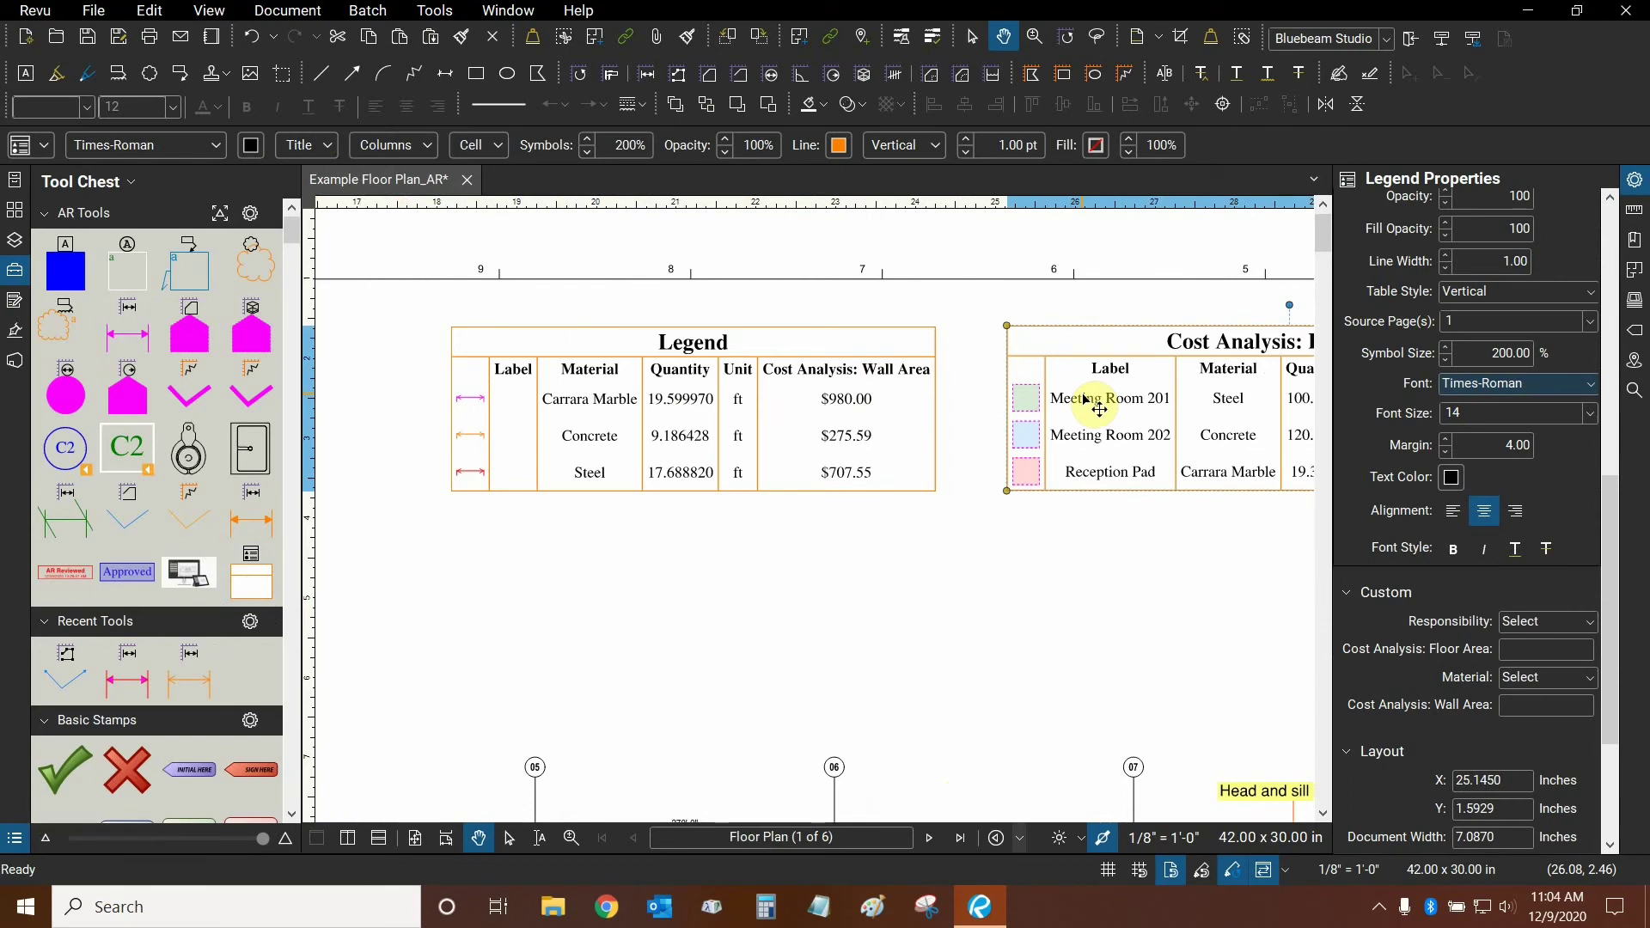
right_click(1084, 398)
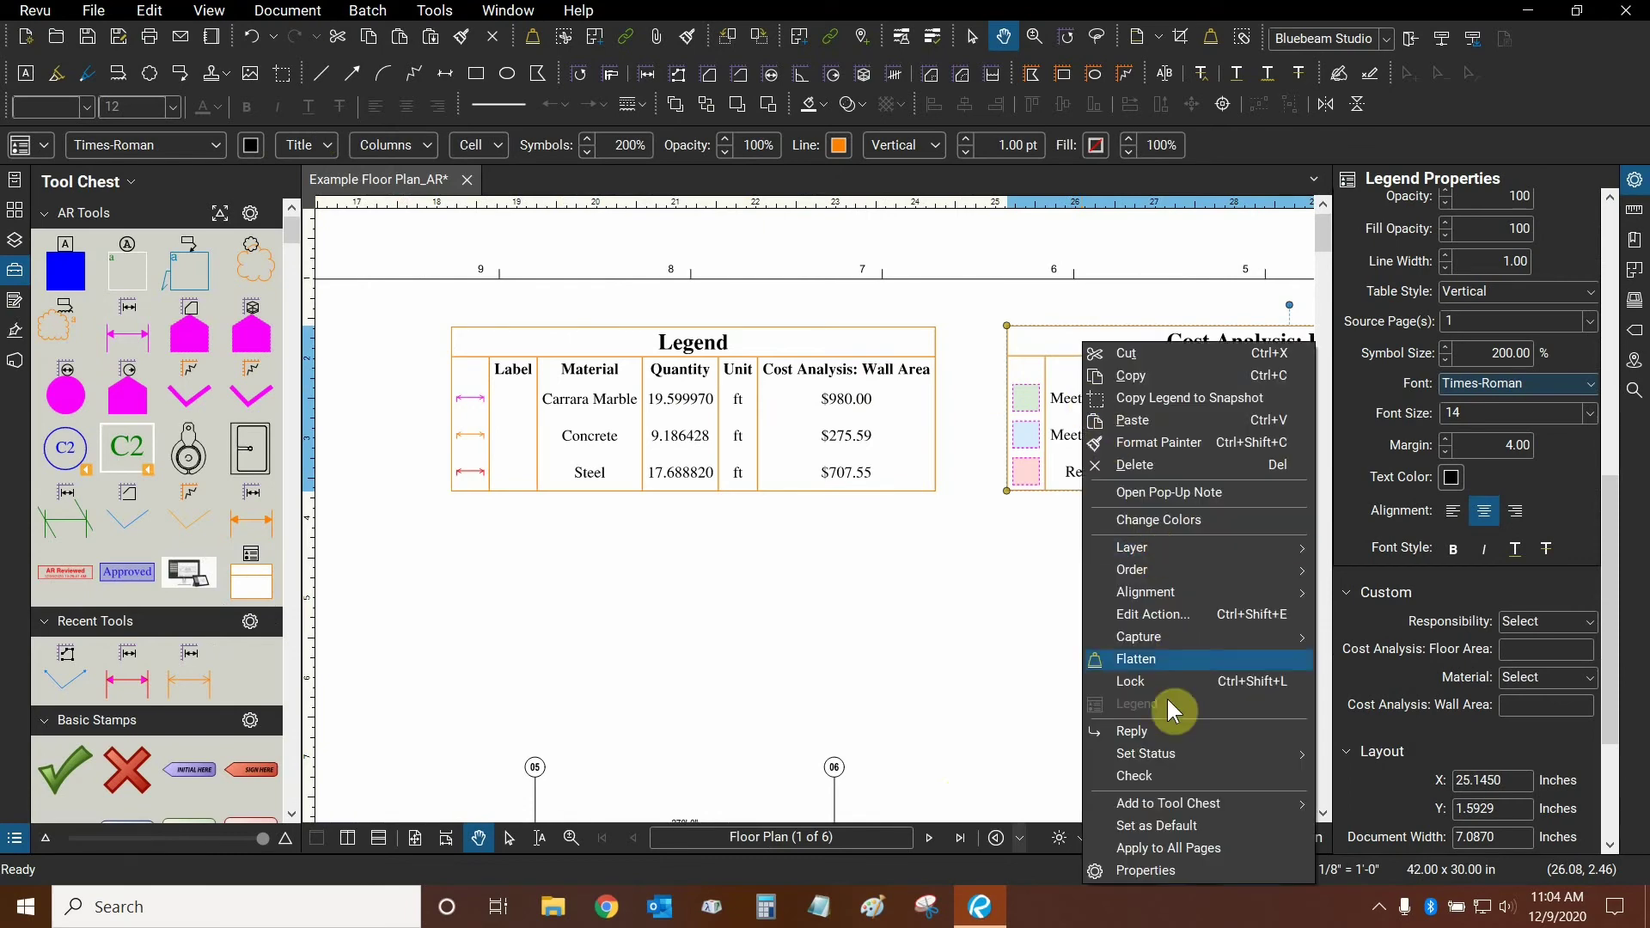
mouse_move(1156, 808)
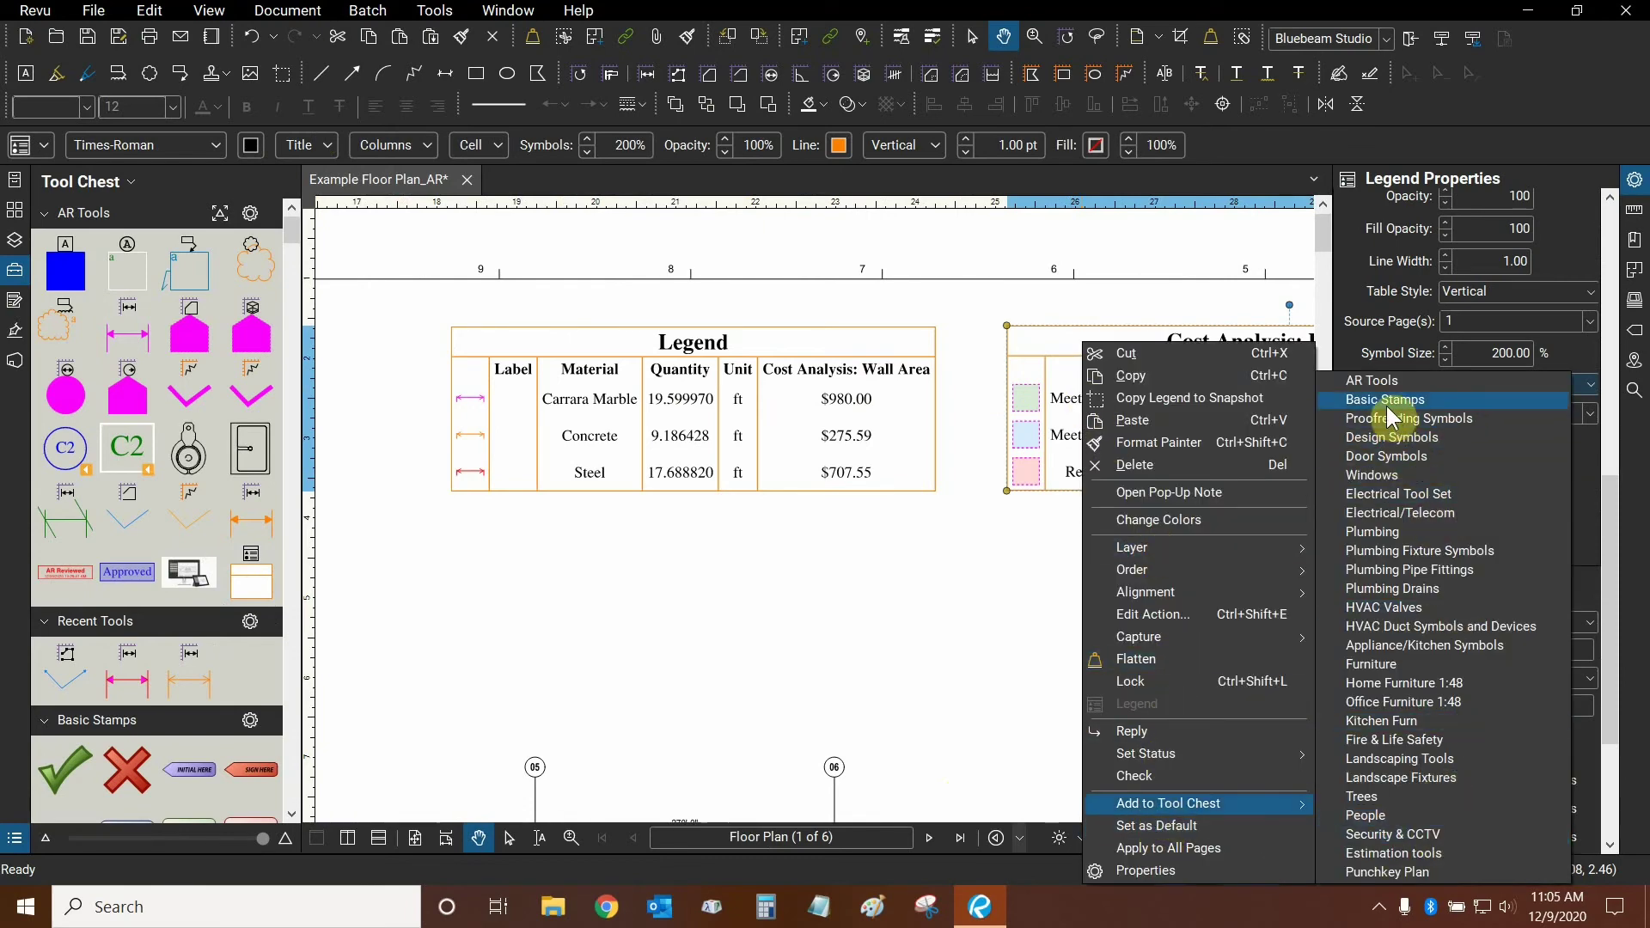
left_click(815, 518)
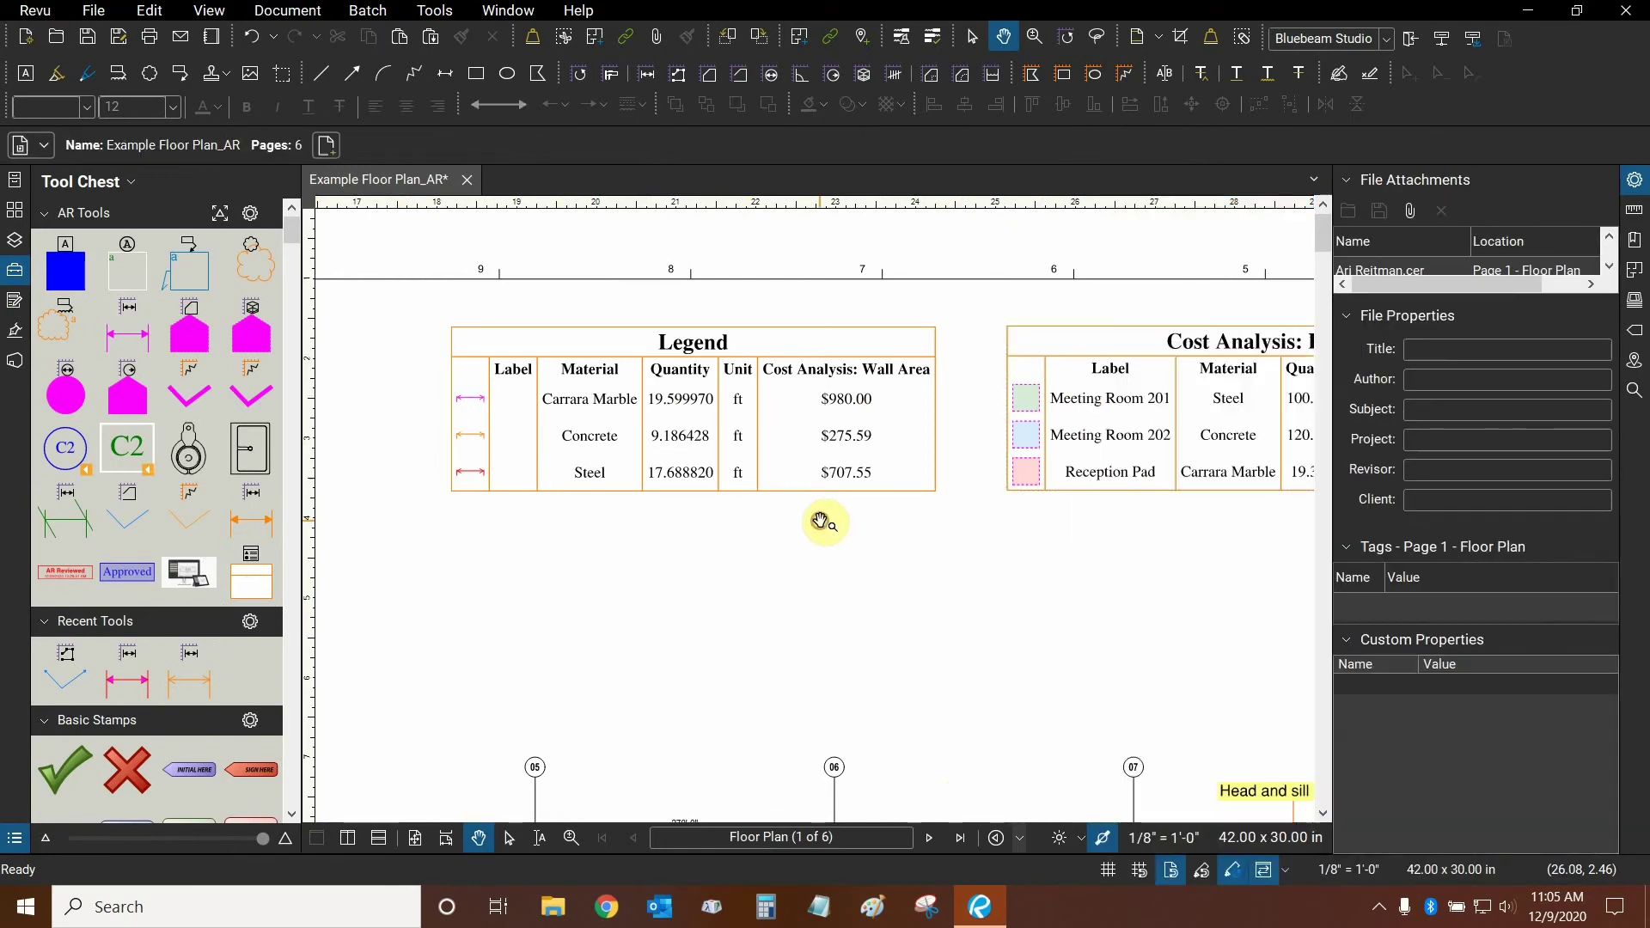
scroll(899, 534, "down", 4)
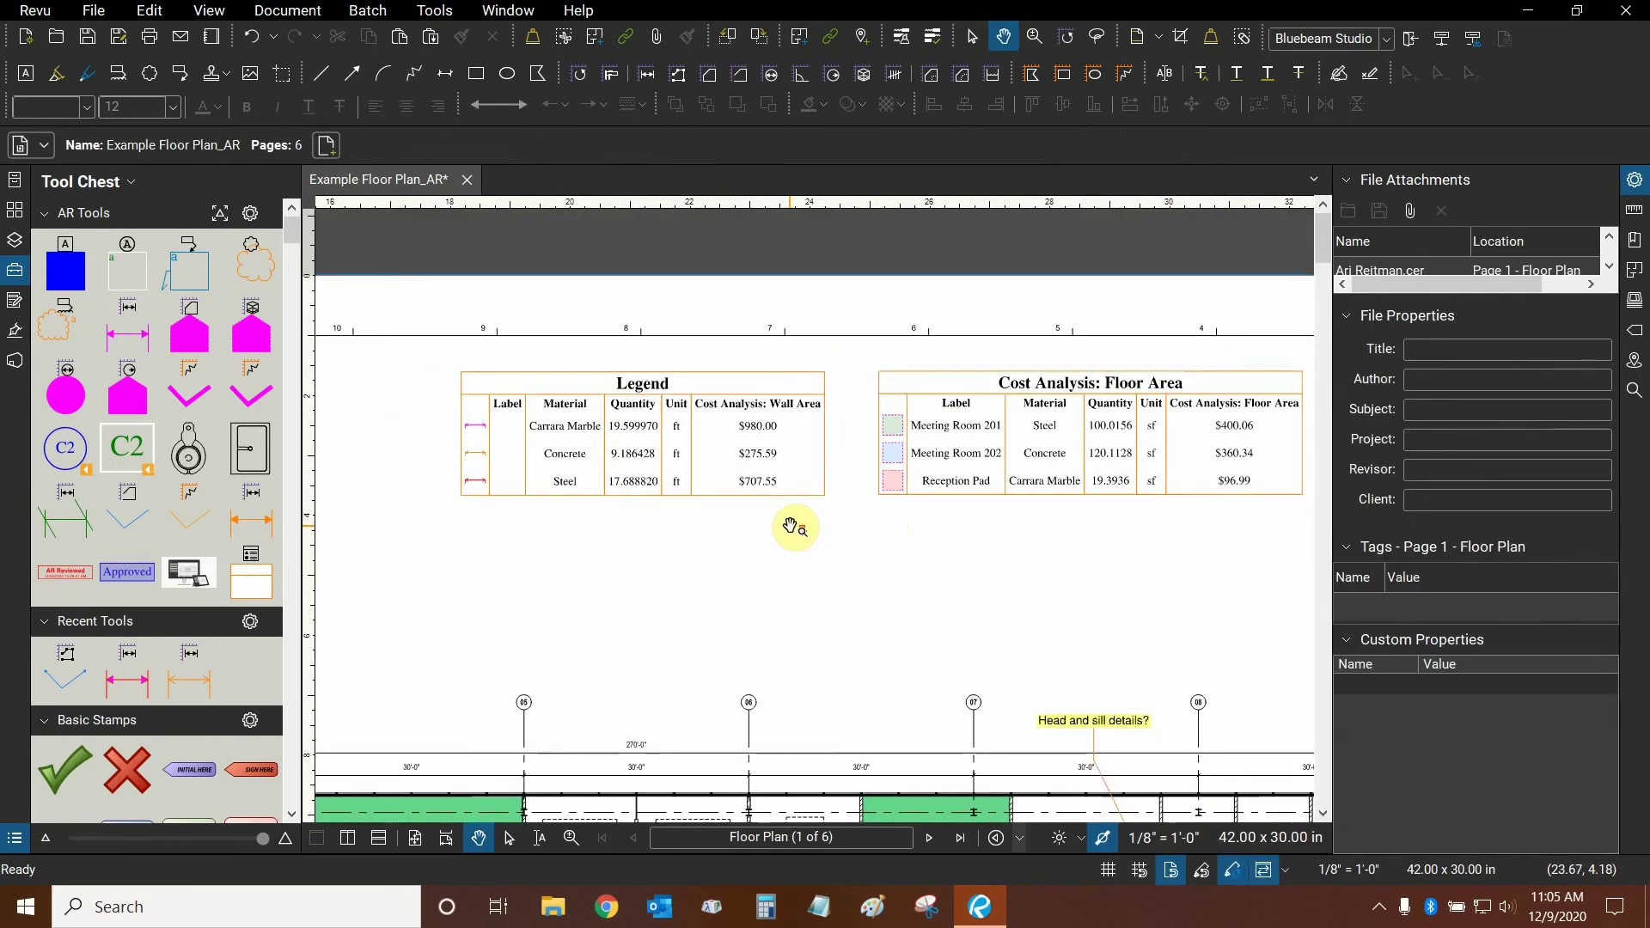
Step: Replace the wall legend's title with 'Cost Analysis: Wall Area' in Legend Properties
left_click(590, 421)
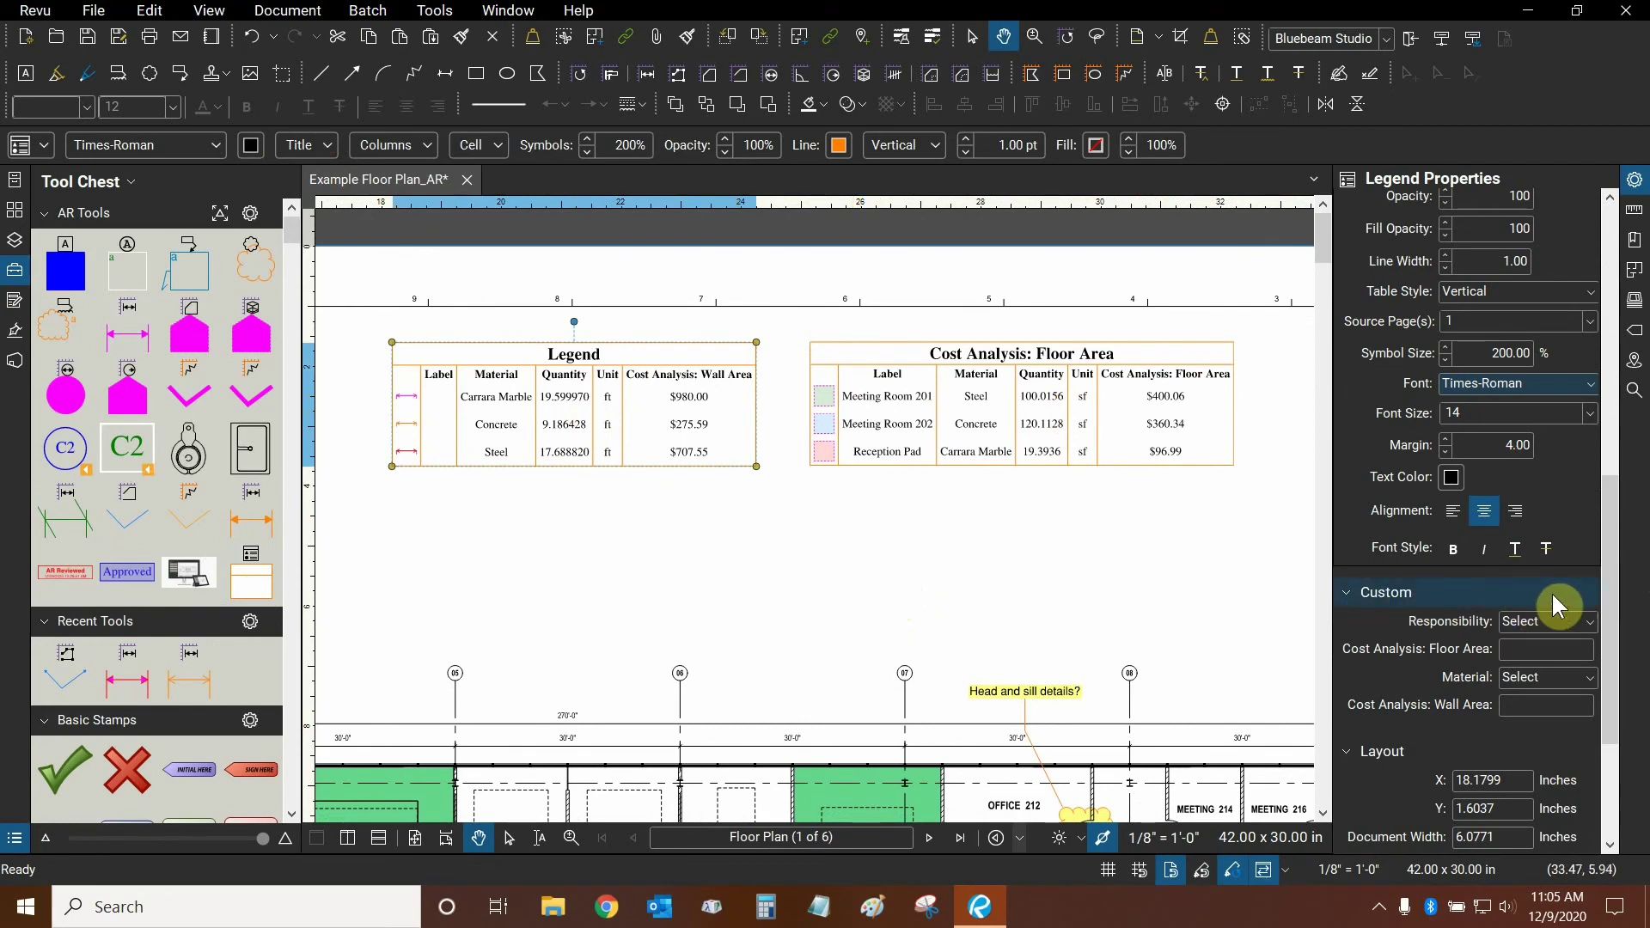
left_click_drag(1609, 596, 1630, 295)
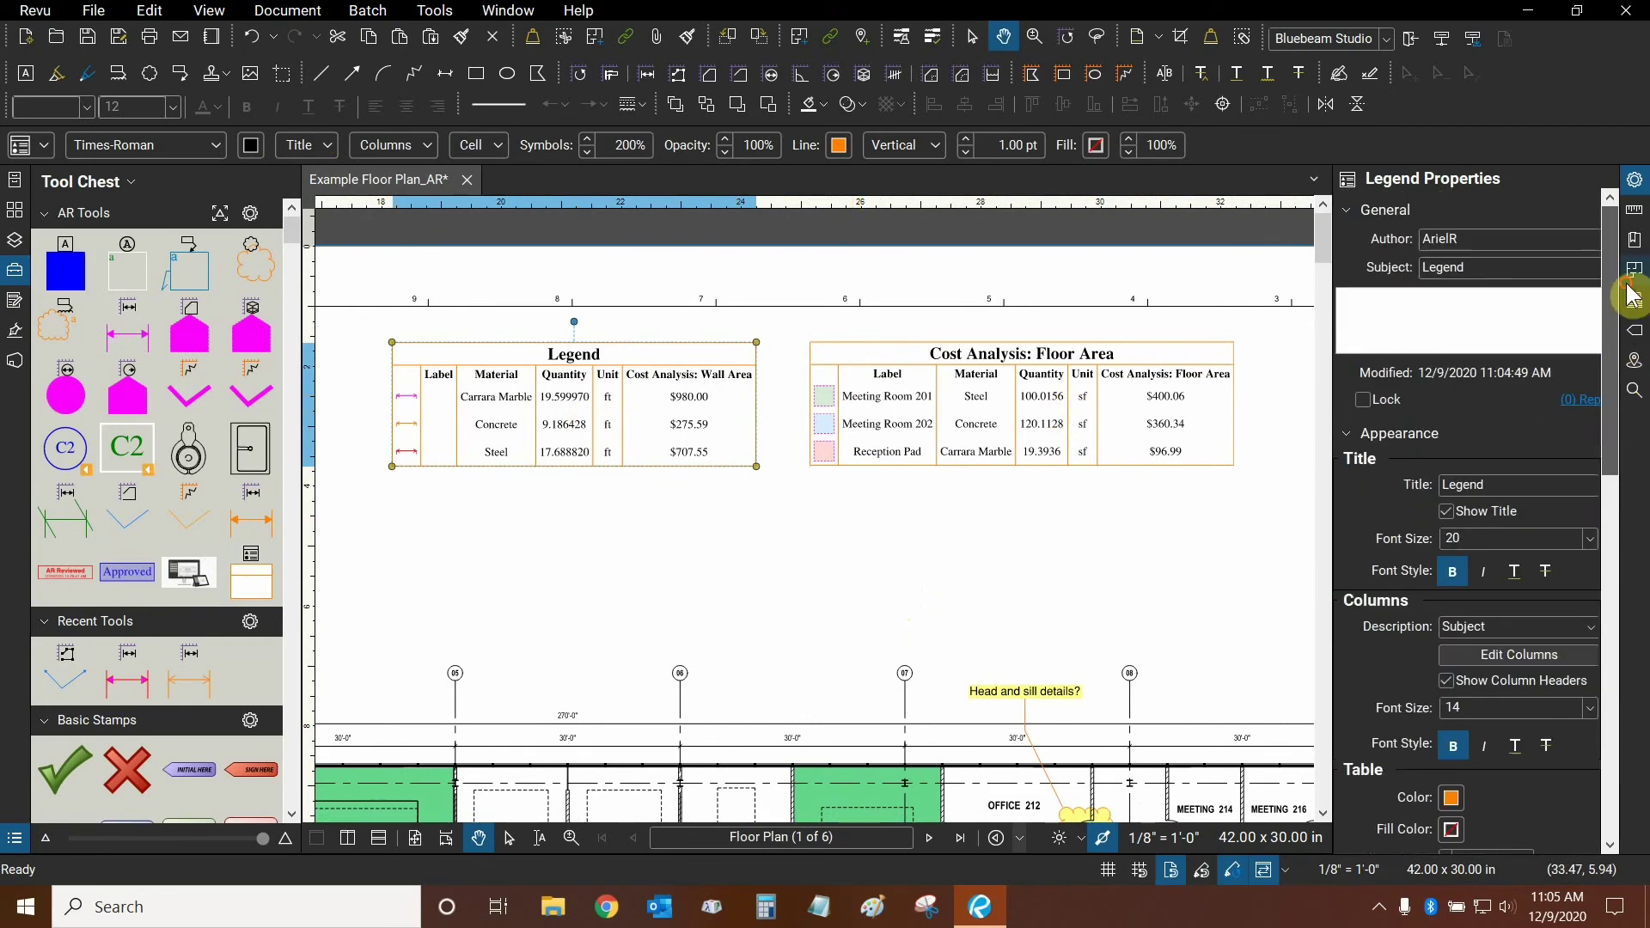
double_click(1516, 485)
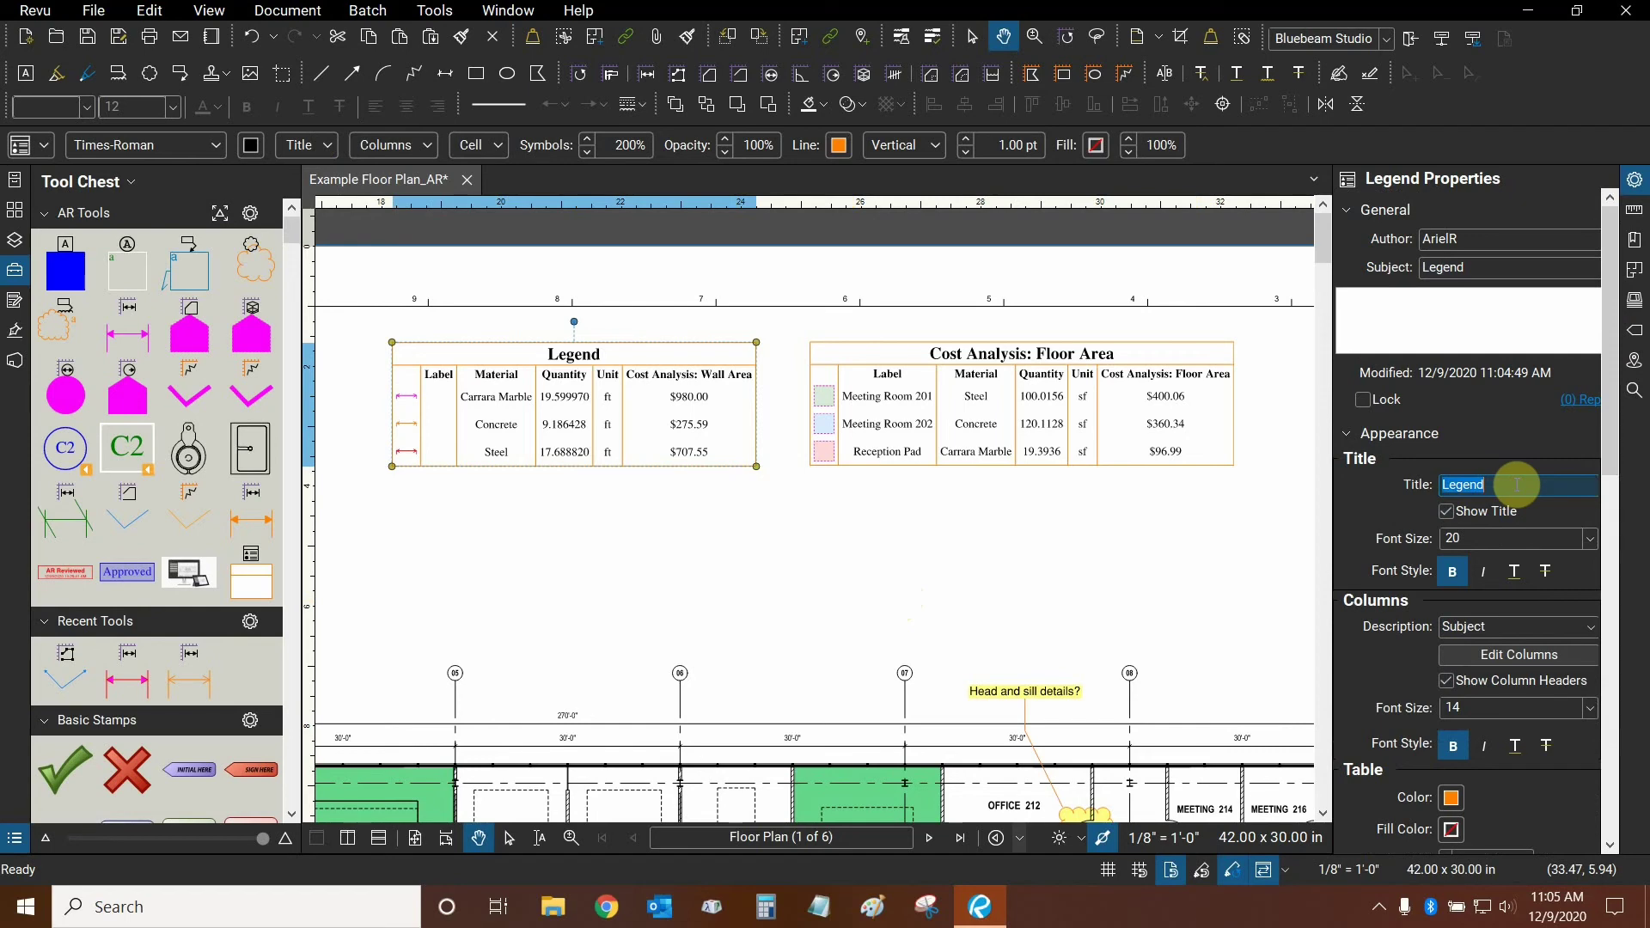
type("Cost Analysis: Wall Area")
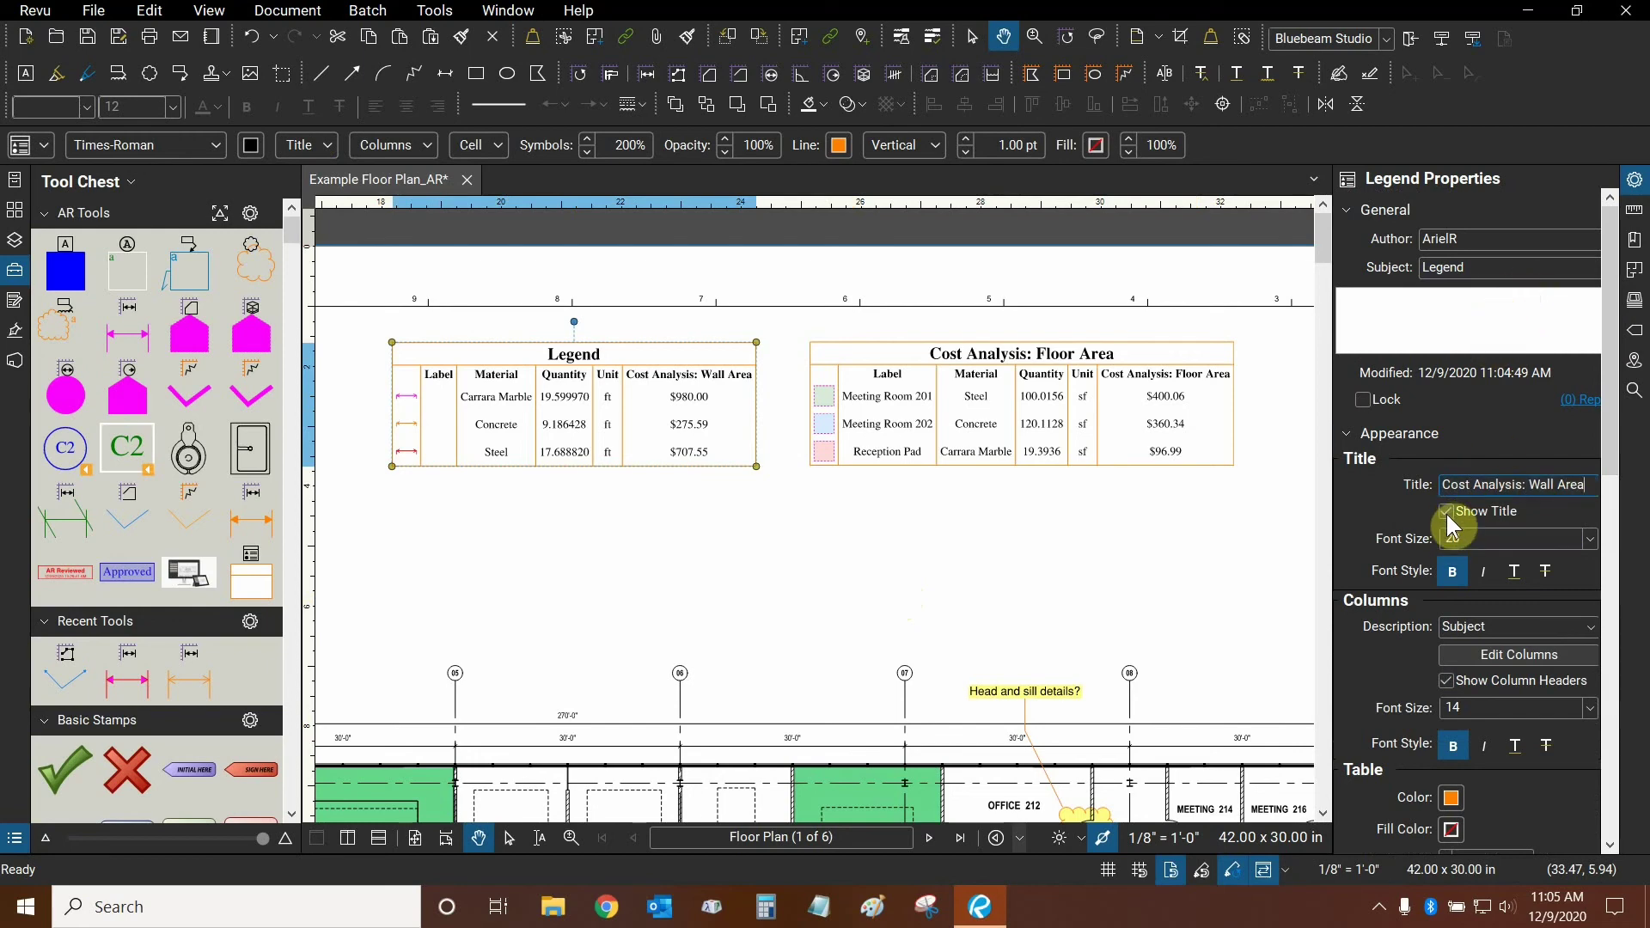
key("Return")
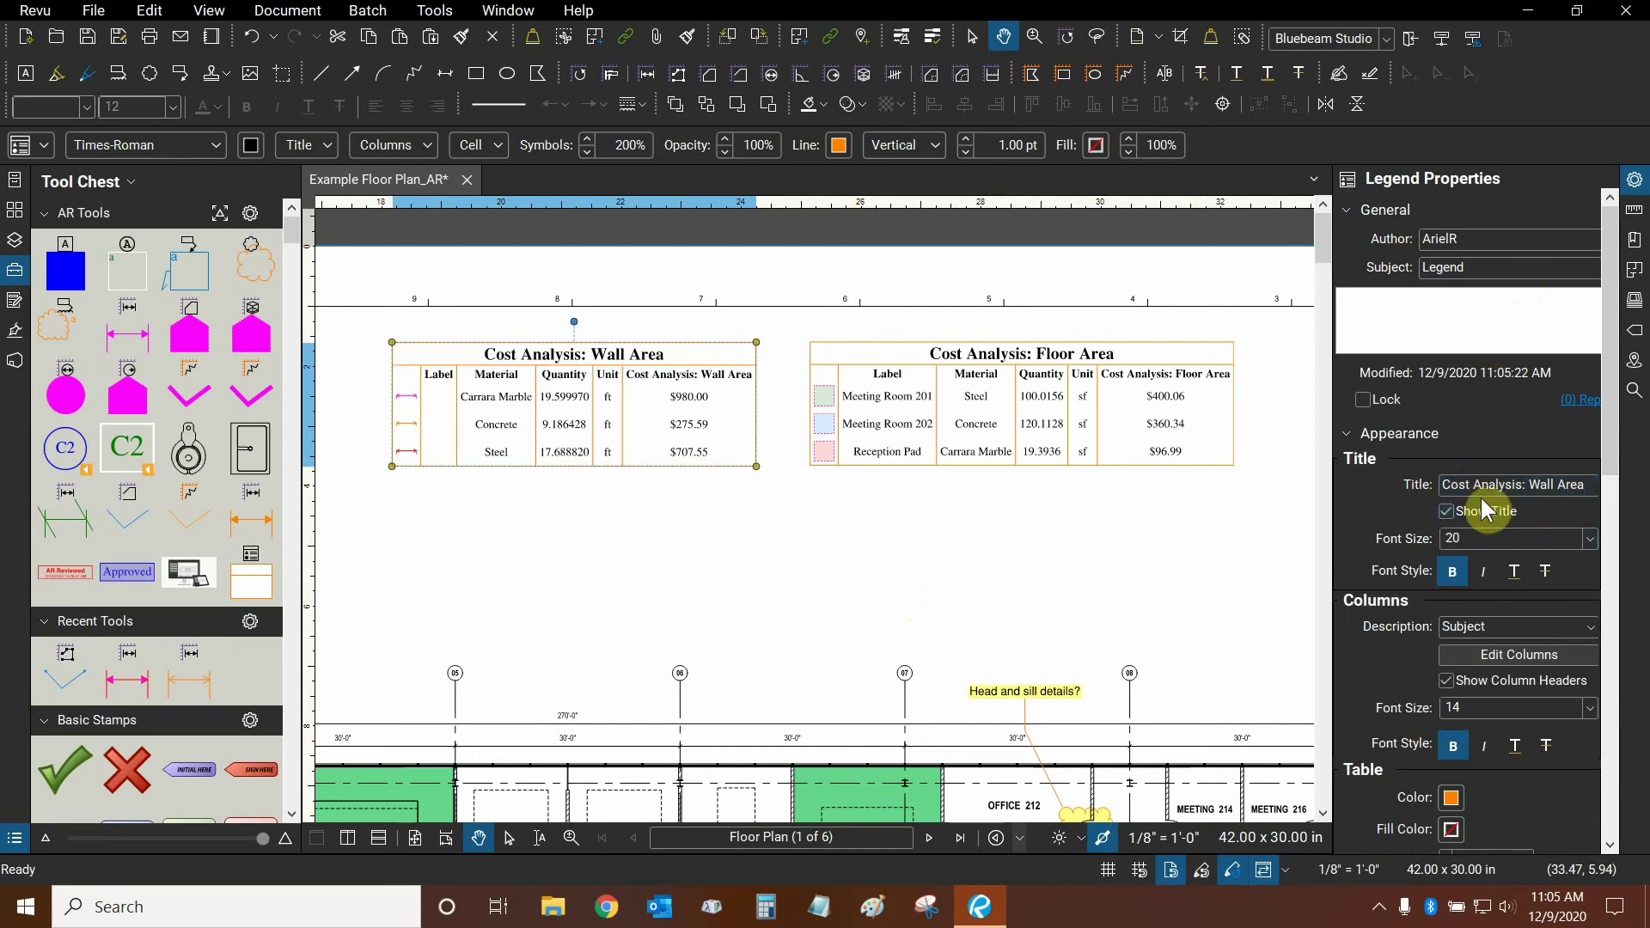
left_click(965, 514)
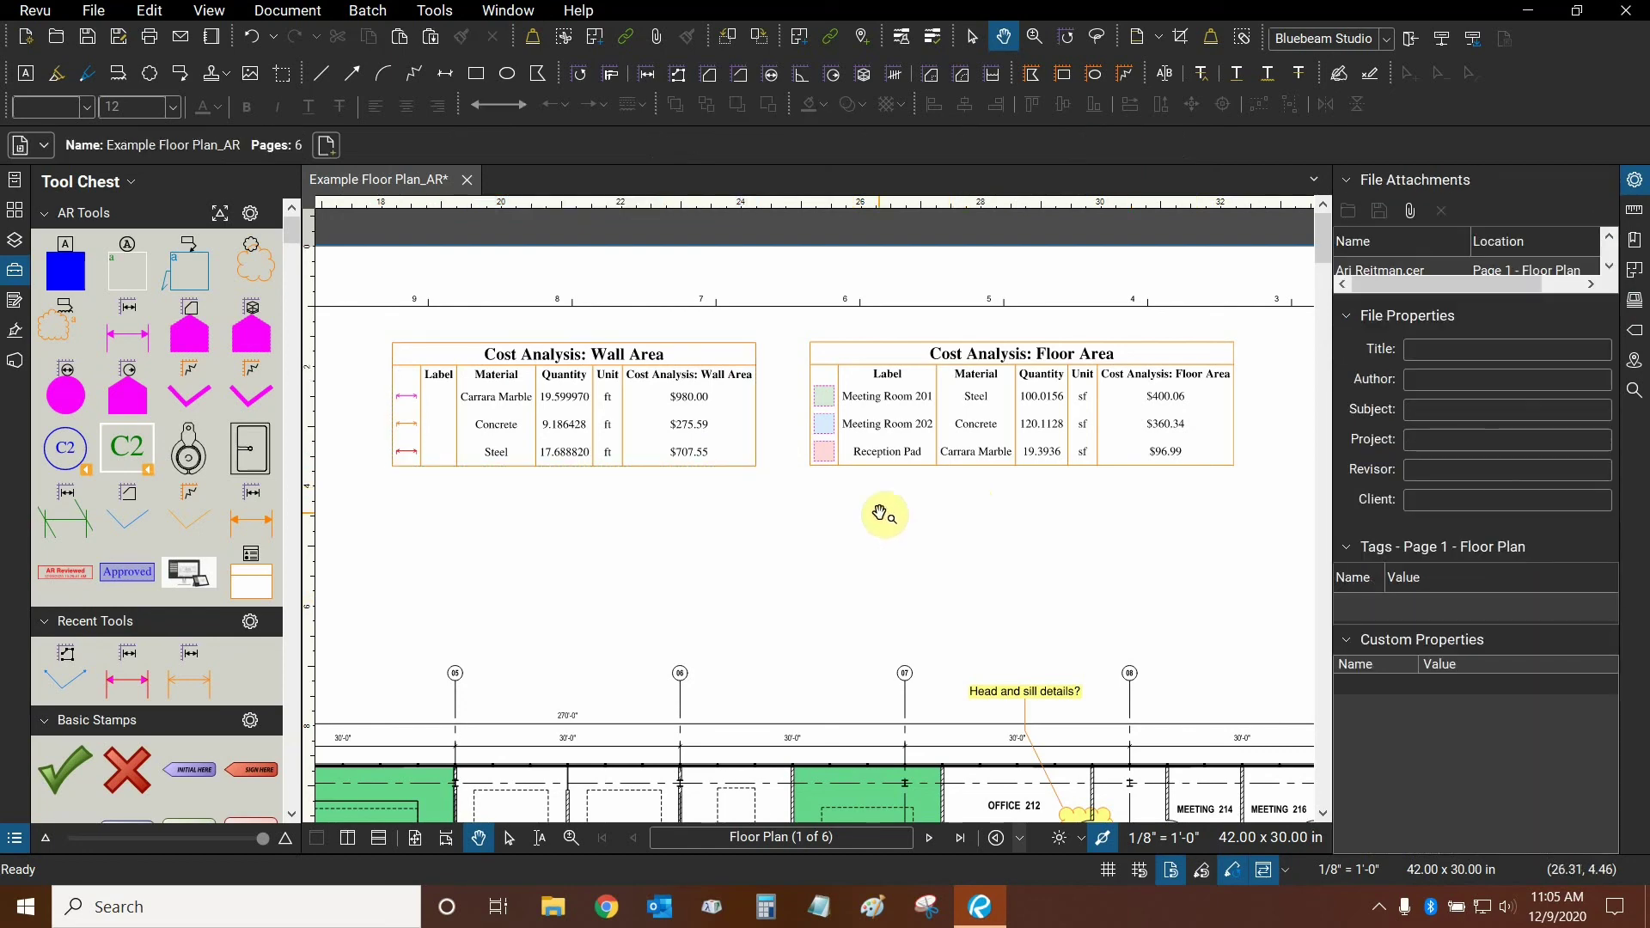